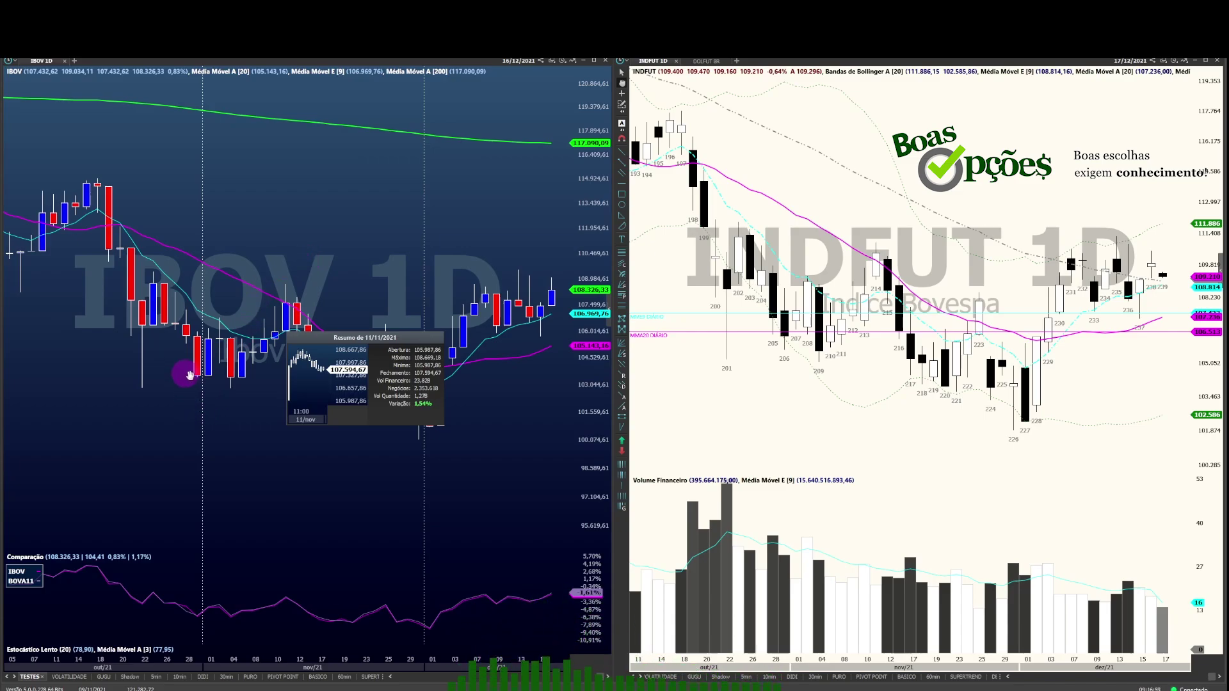
Step: Switch to the Pasta1 workbook in Excel, maximize its window and enlarge the sheet
click(121, 387)
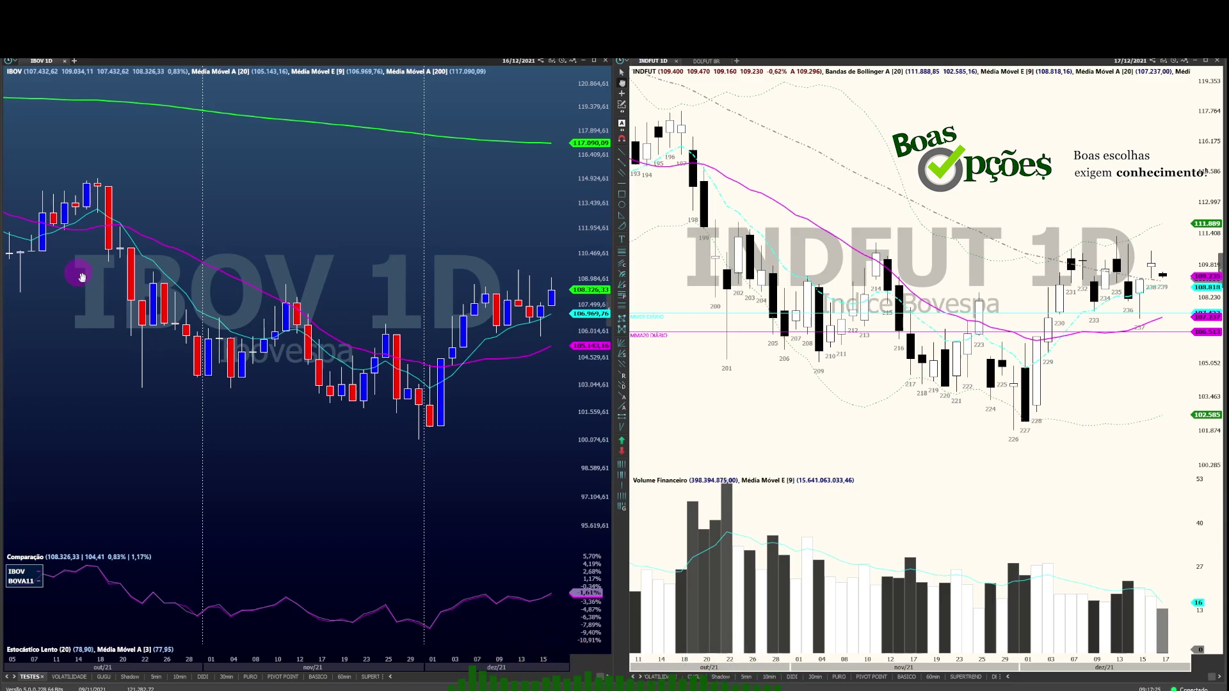
key(alt+Tab)
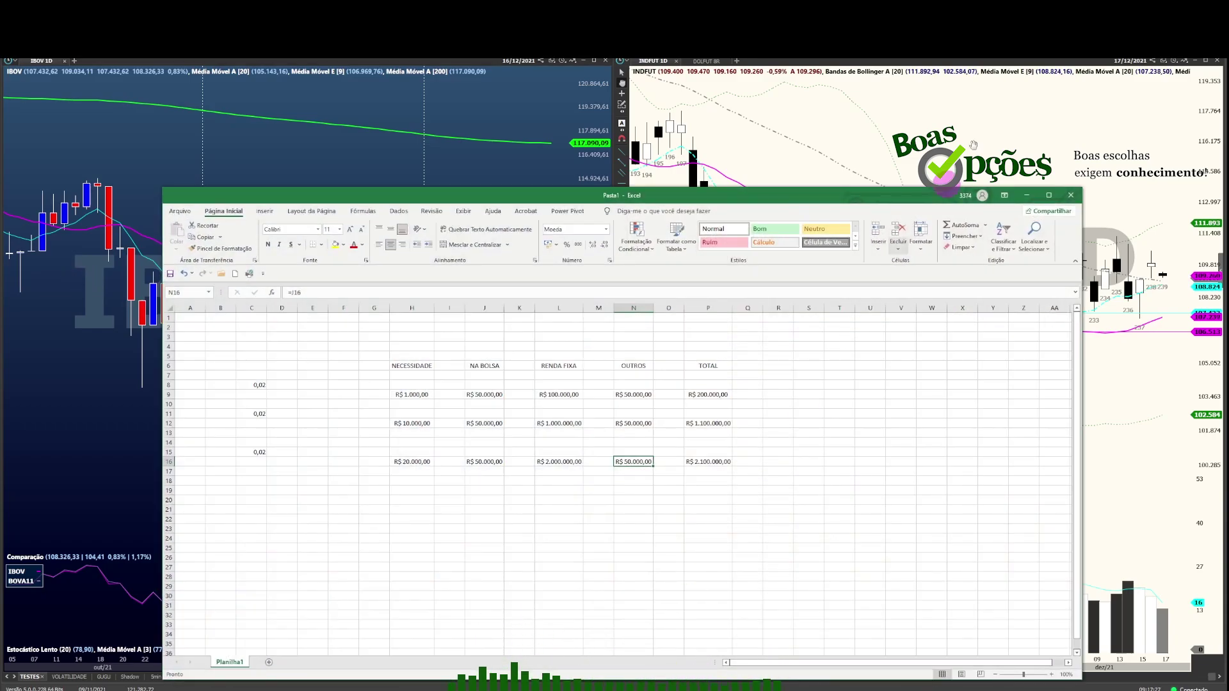
click(1048, 195)
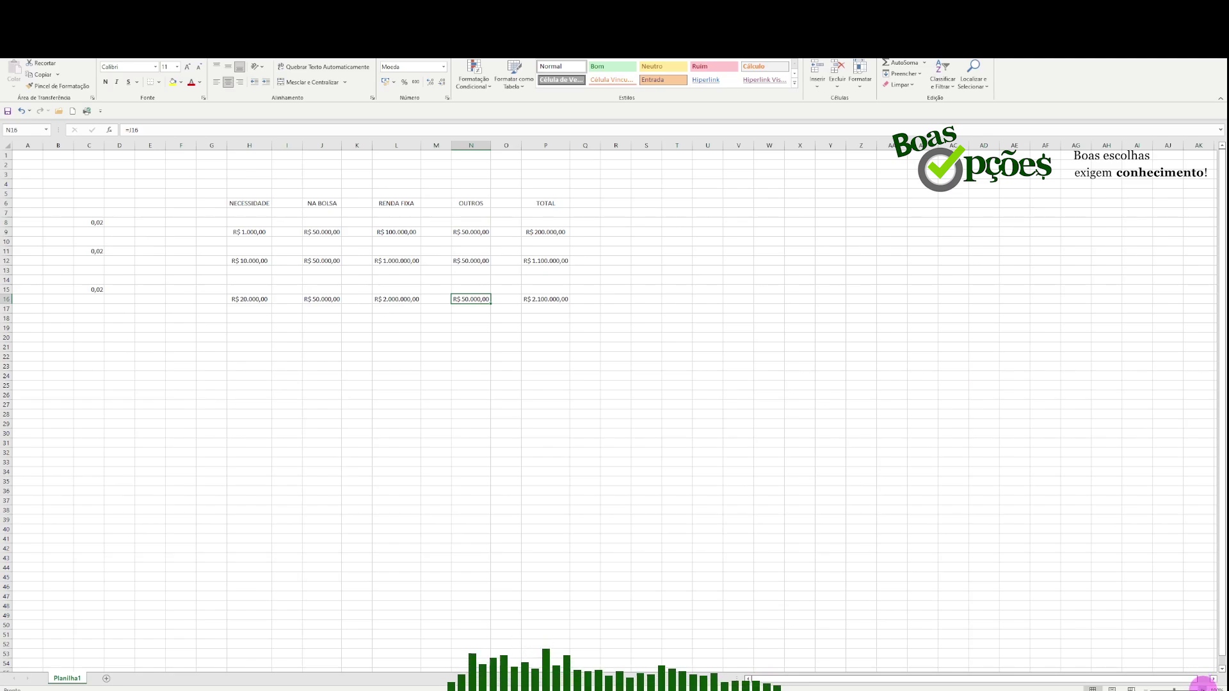
click(1202, 685)
click(1202, 685)
click(1202, 685)
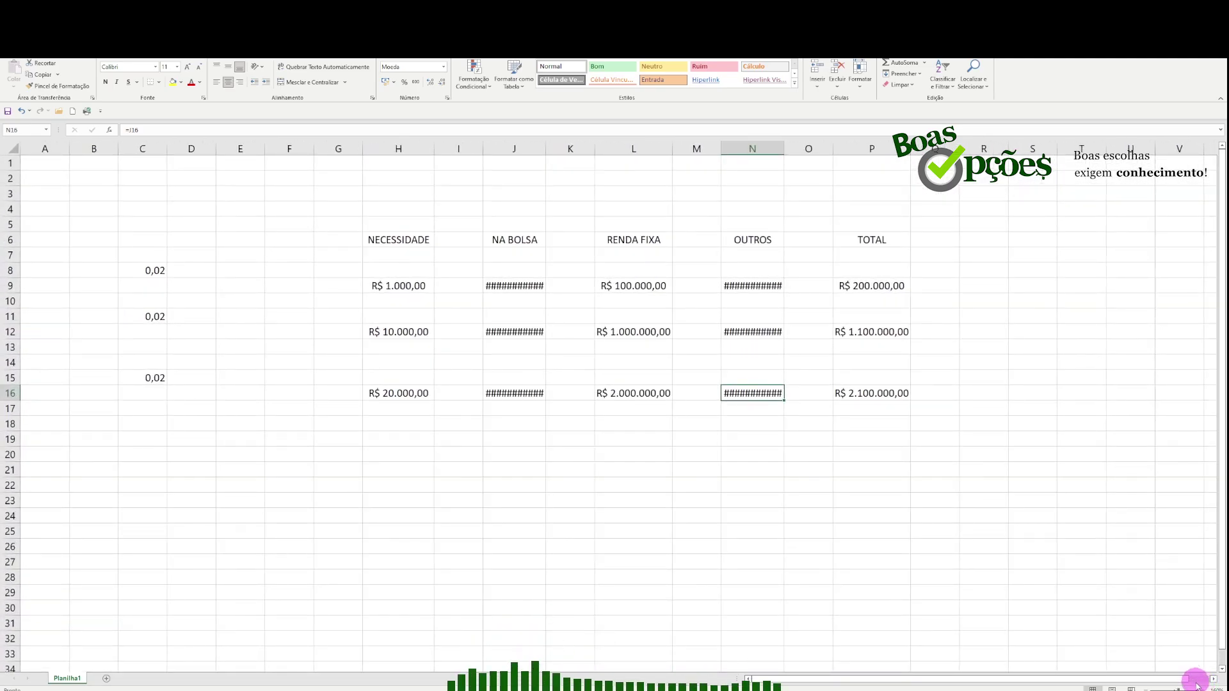
click(1202, 685)
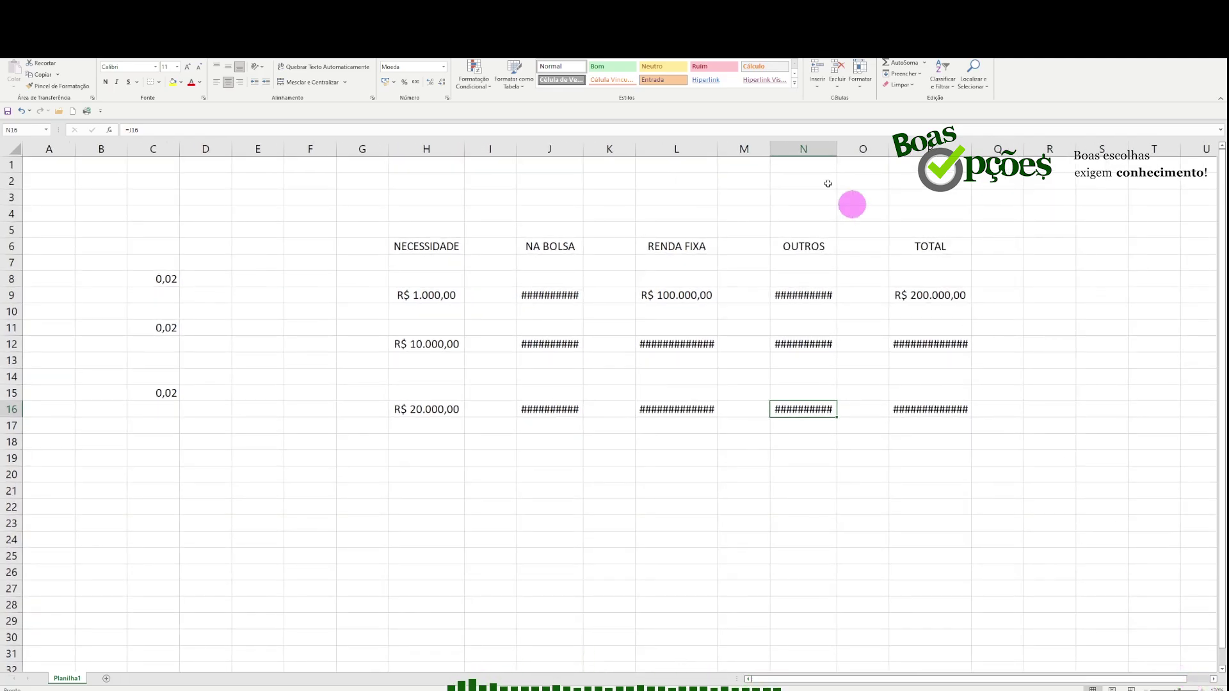
Step: Autofit the widths of columns N, P, L and J so their currency amounts display in full
double_click(836, 148)
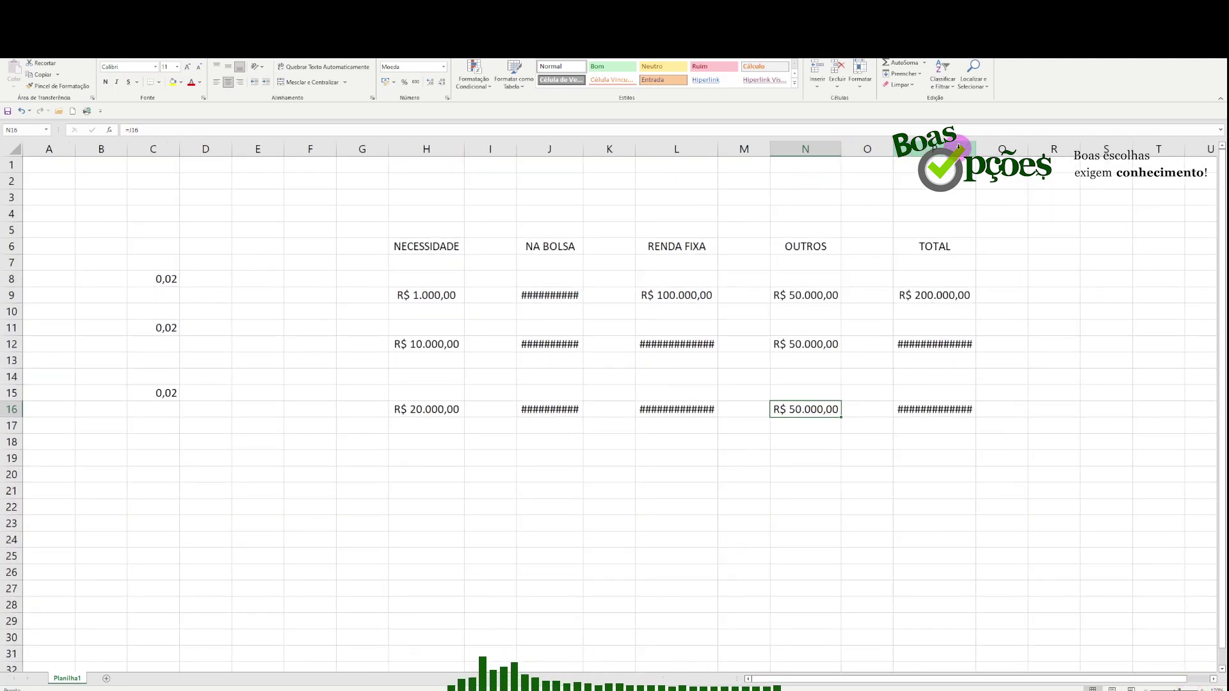
double_click(977, 148)
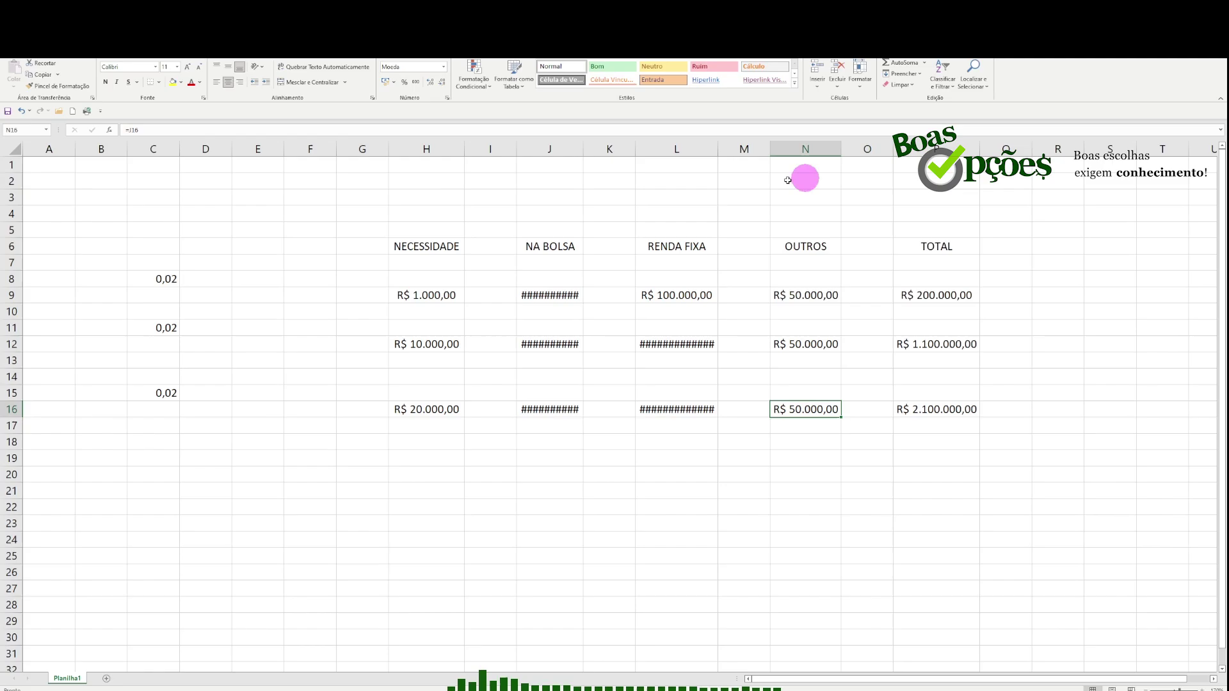
double_click(717, 148)
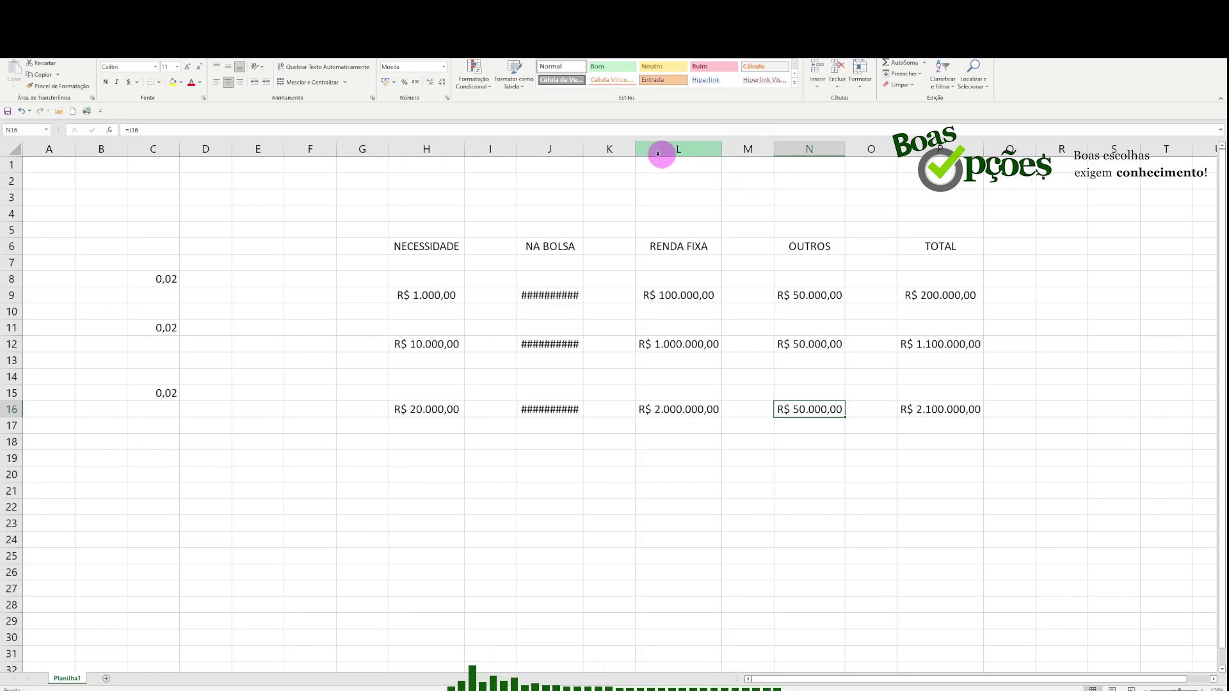
double_click(584, 149)
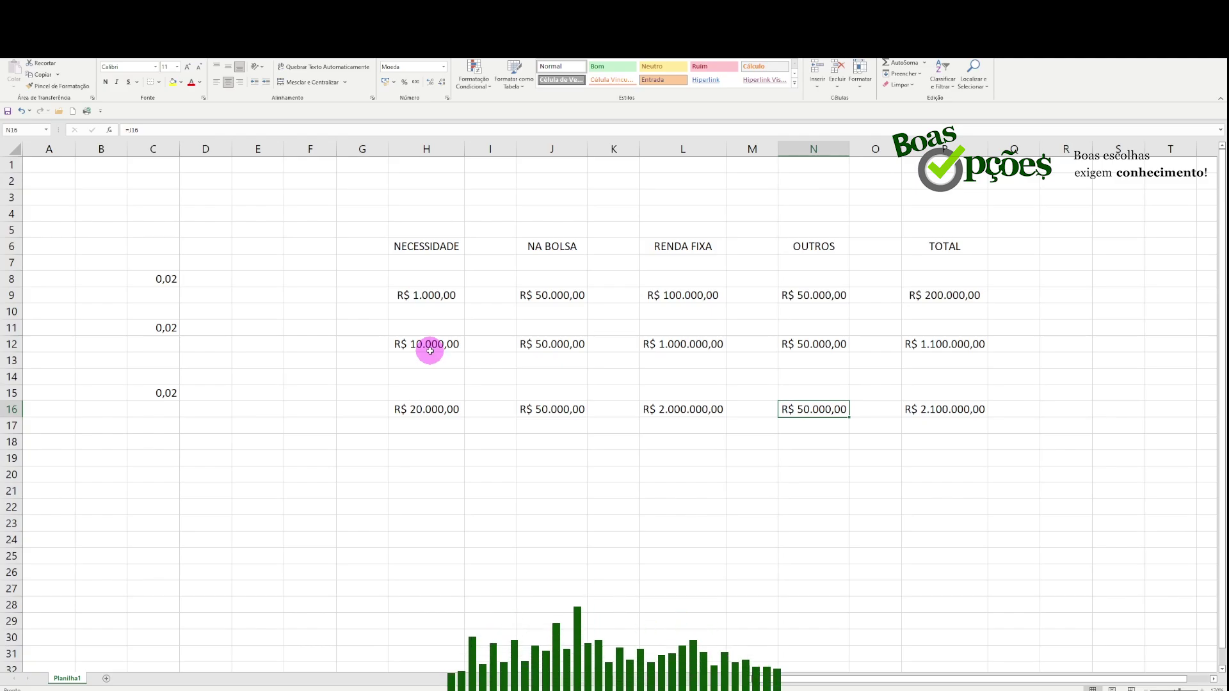
Step: Change the NA BOLSA formula in J12 to divide 10000 by C11, and autofit column N
click(560, 346)
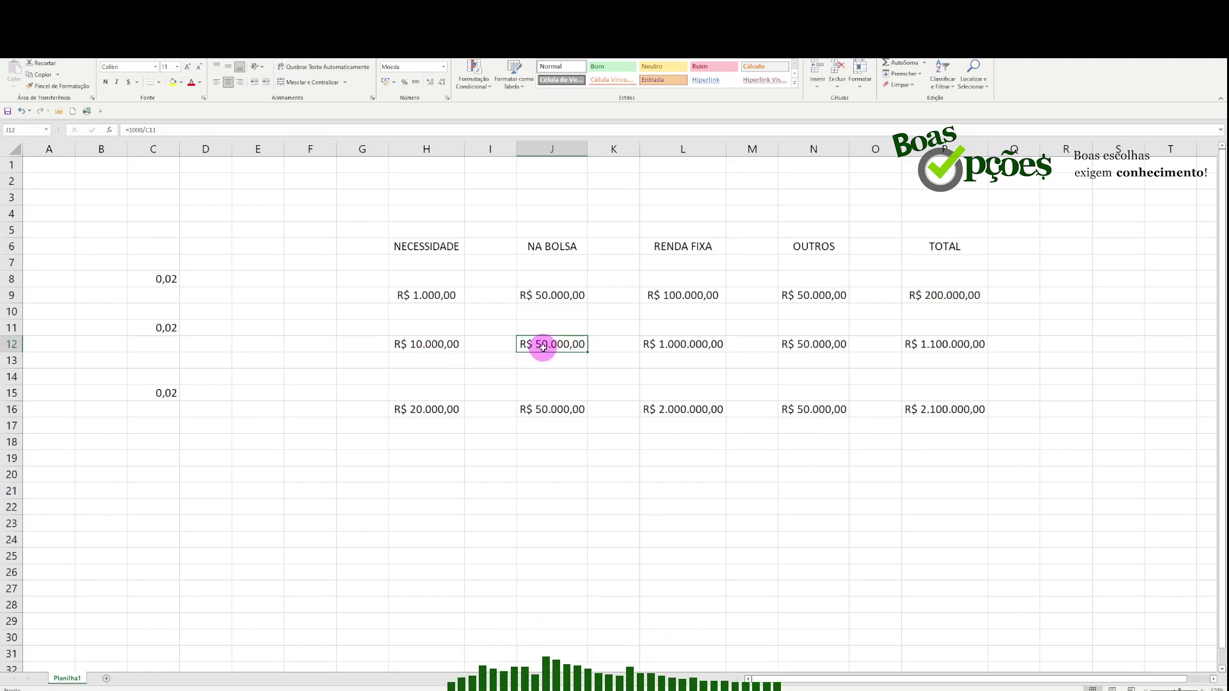
click(143, 130)
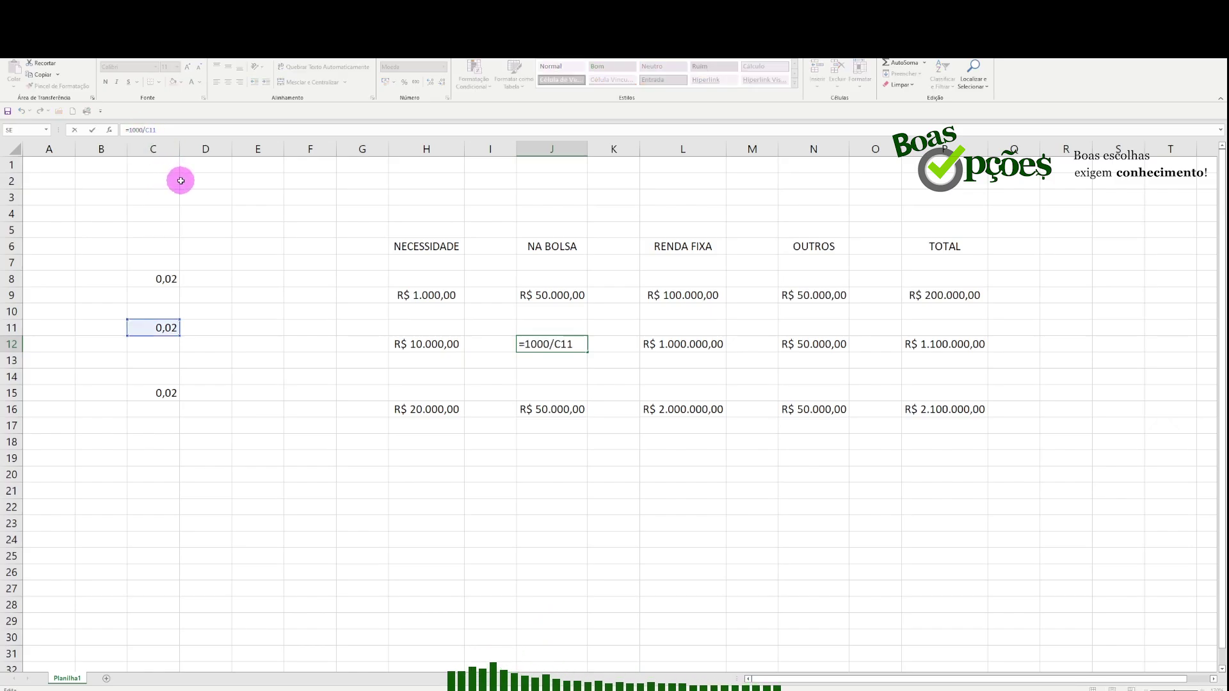
text(0)
key(Return)
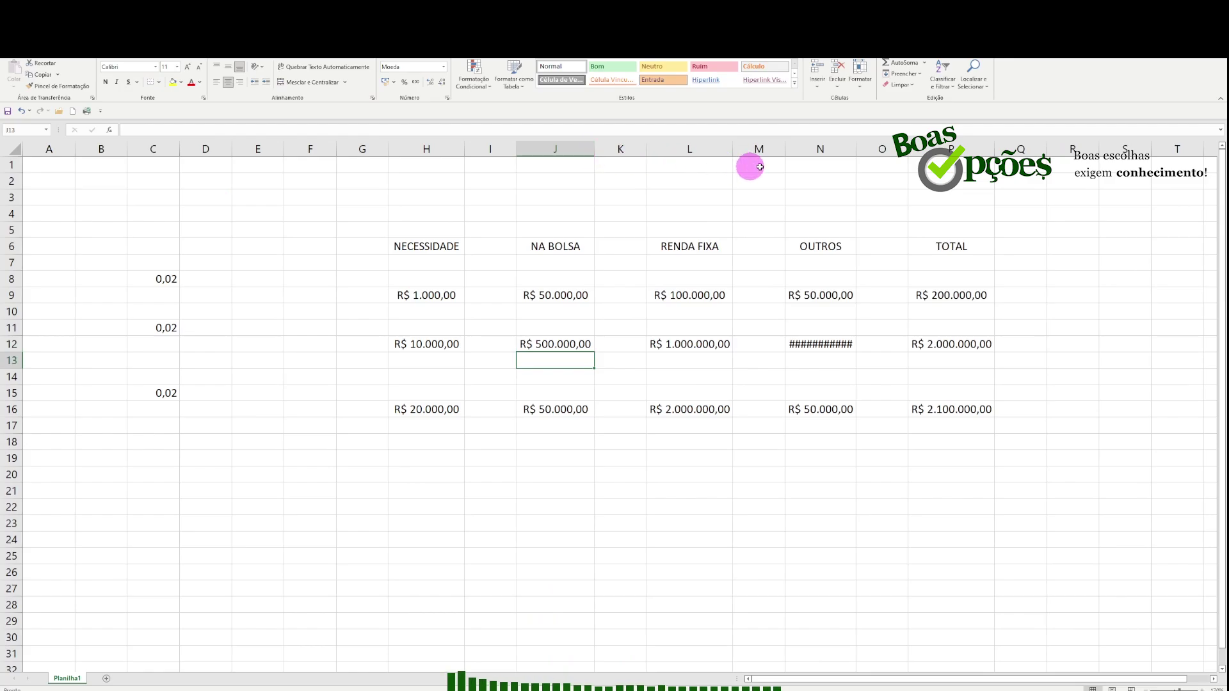
double_click(857, 152)
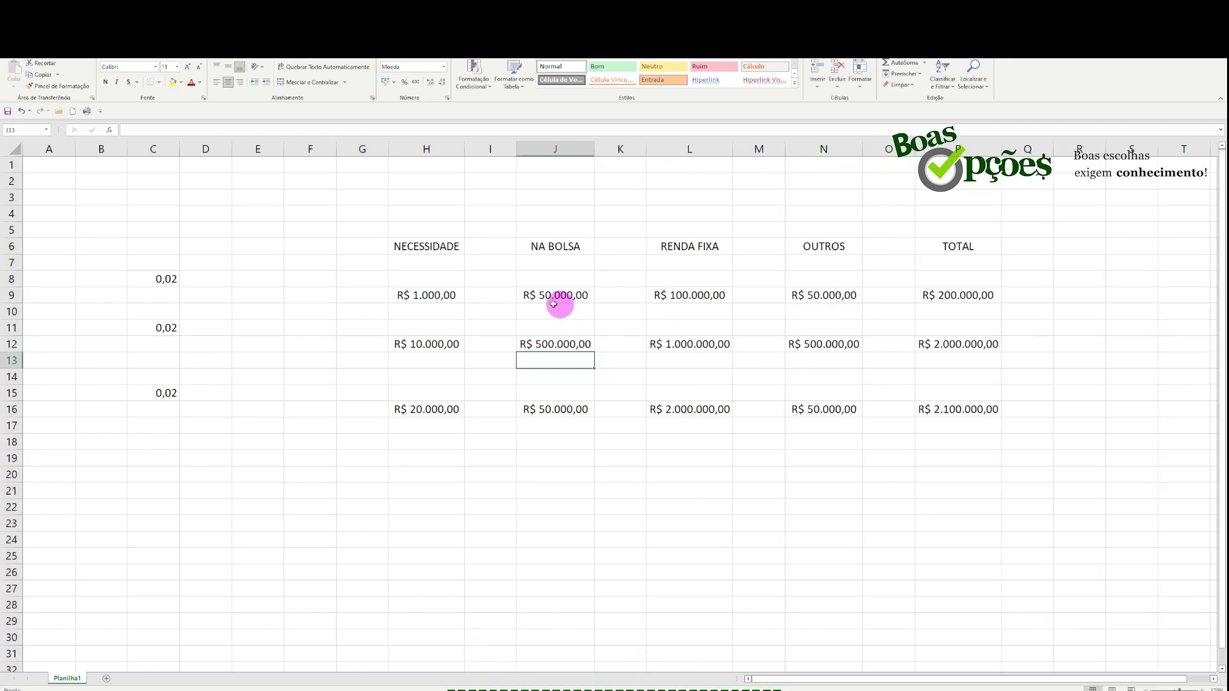
Step: Set the rate in C11 to 0,01 and autofit columns J and N to their amounts
click(574, 343)
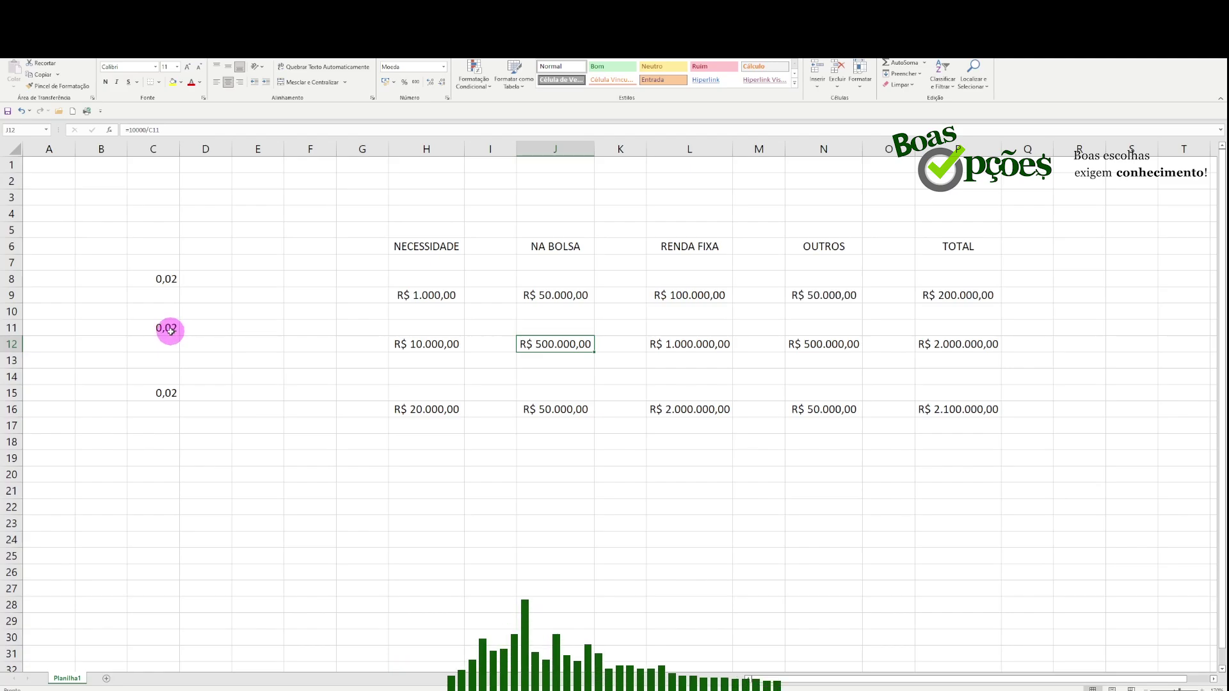
click(171, 329)
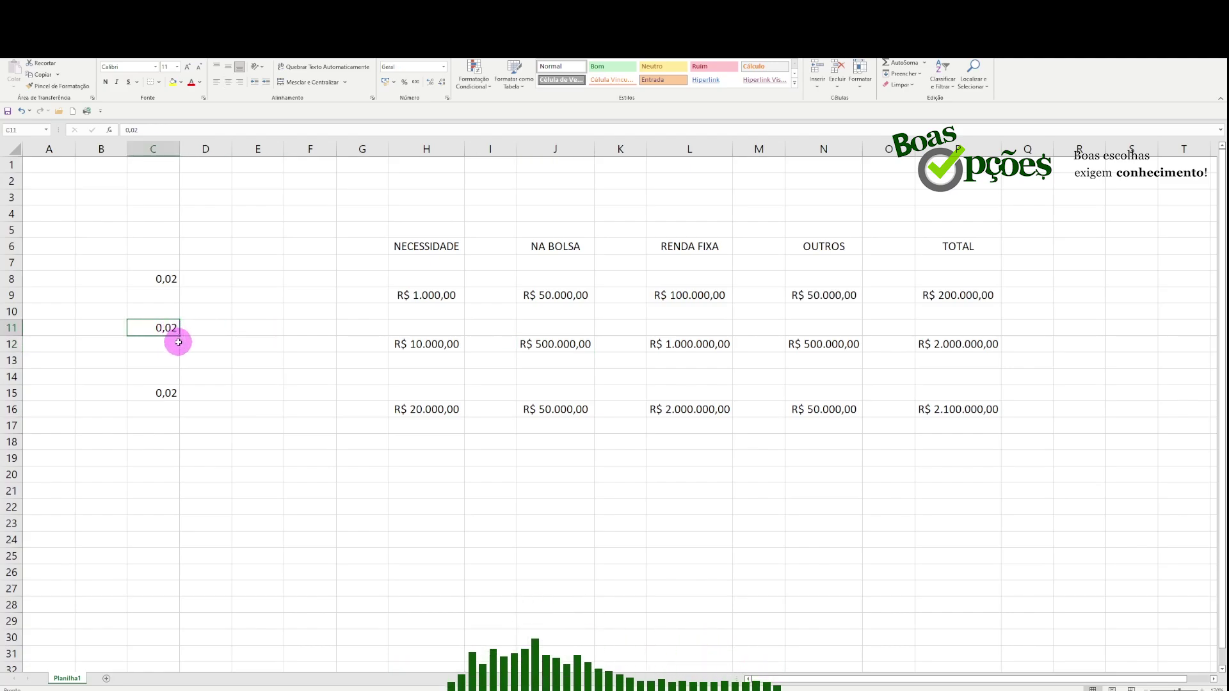
text(0,01)
key(Return)
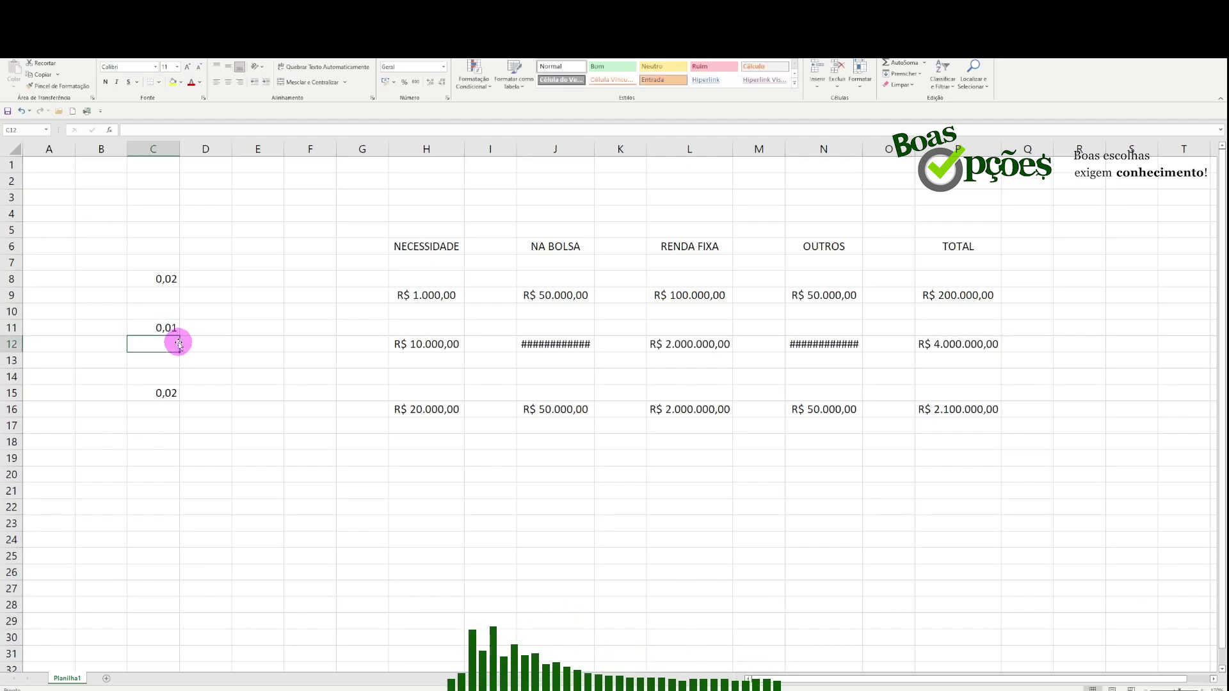
double_click(596, 150)
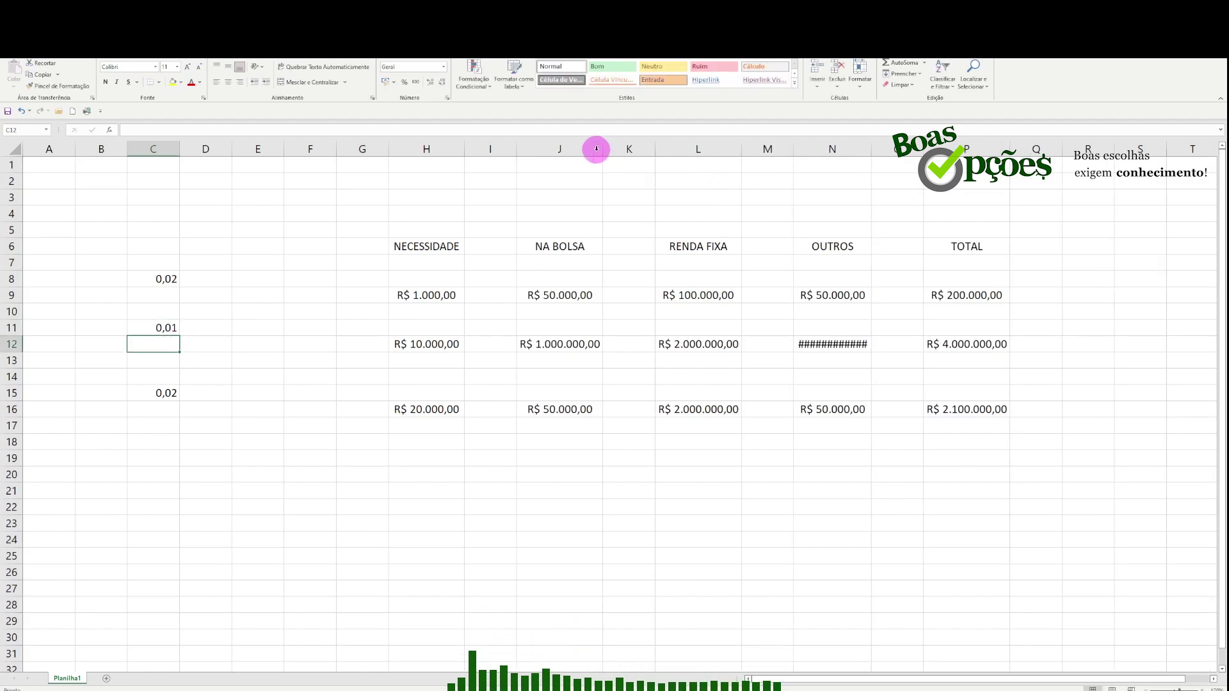
click(174, 328)
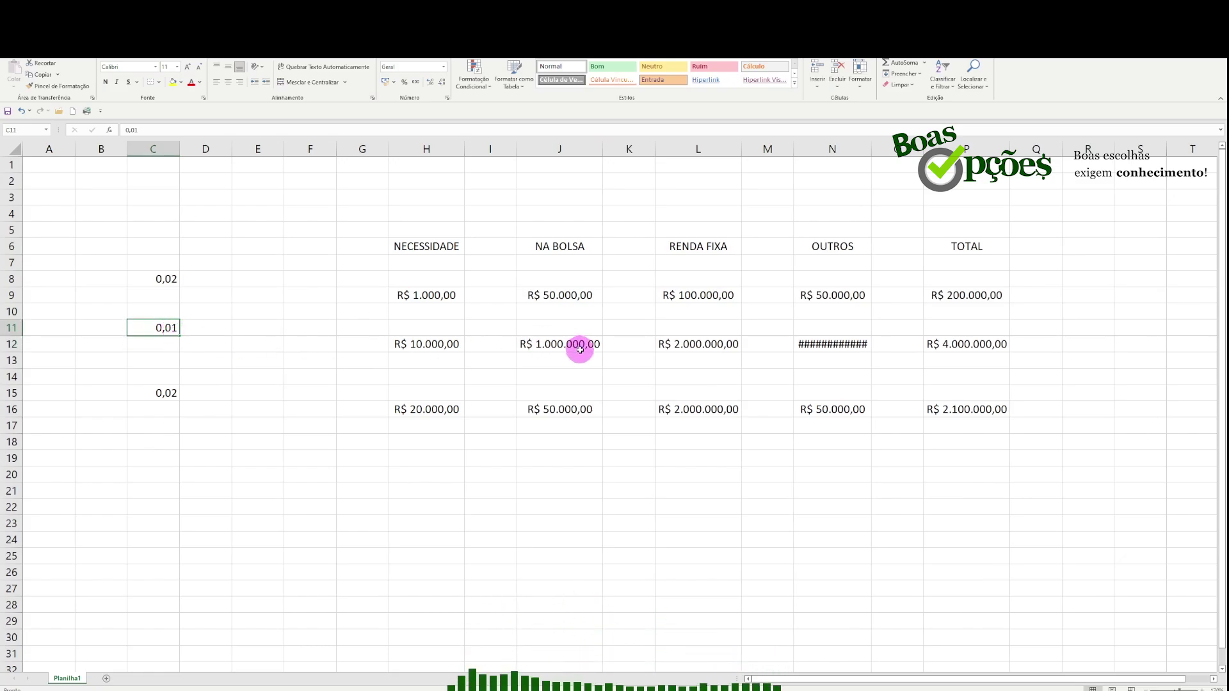
double_click(873, 144)
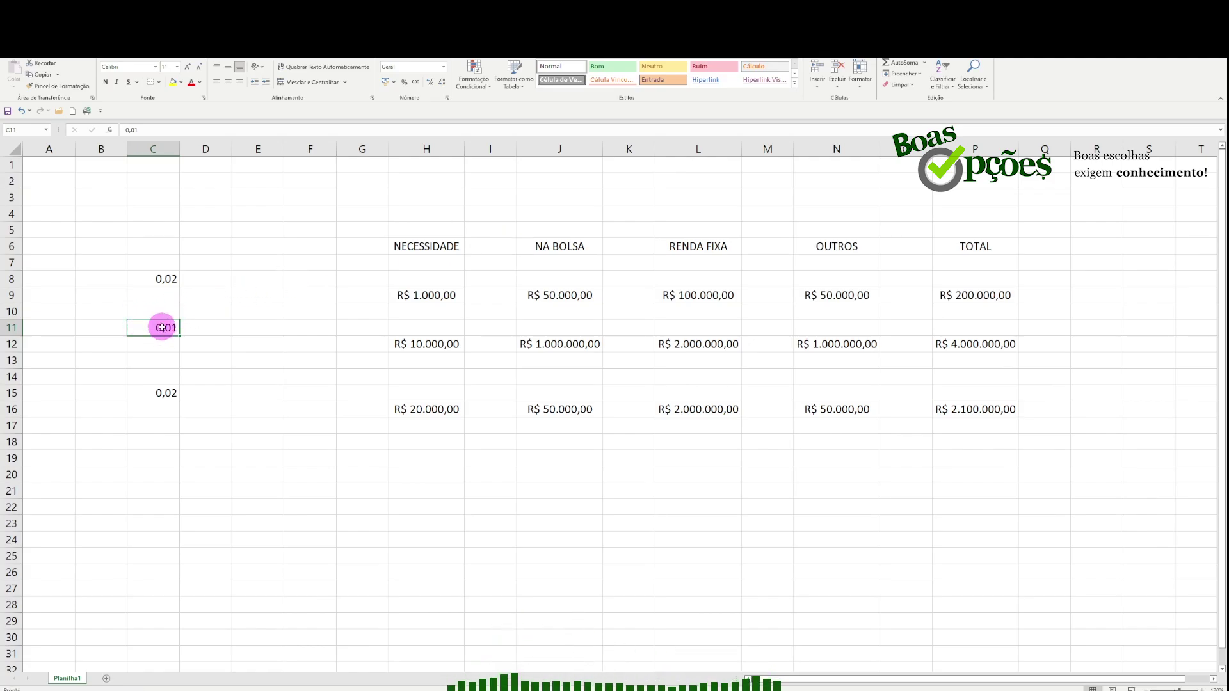
Step: Set the rate in C11 back to 0,02
text(0,02)
key(Return)
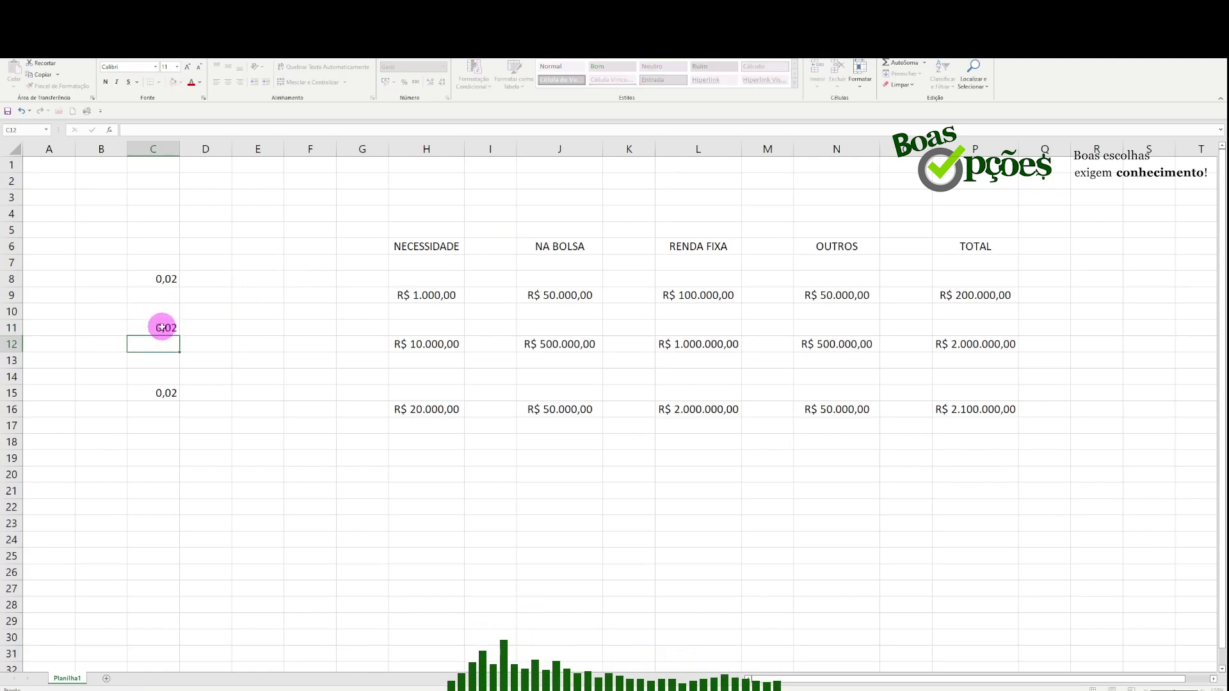
click(169, 327)
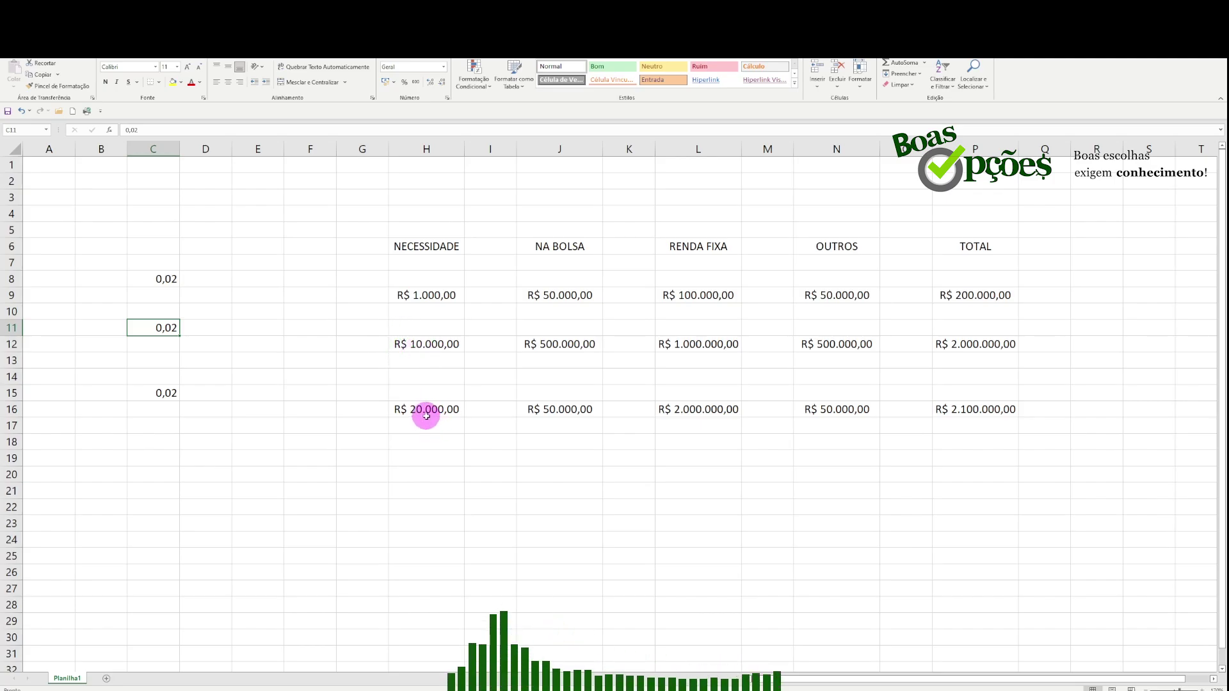
Step: Change the NA BOLSA formula in J16 to divide 20000 by C15
click(586, 408)
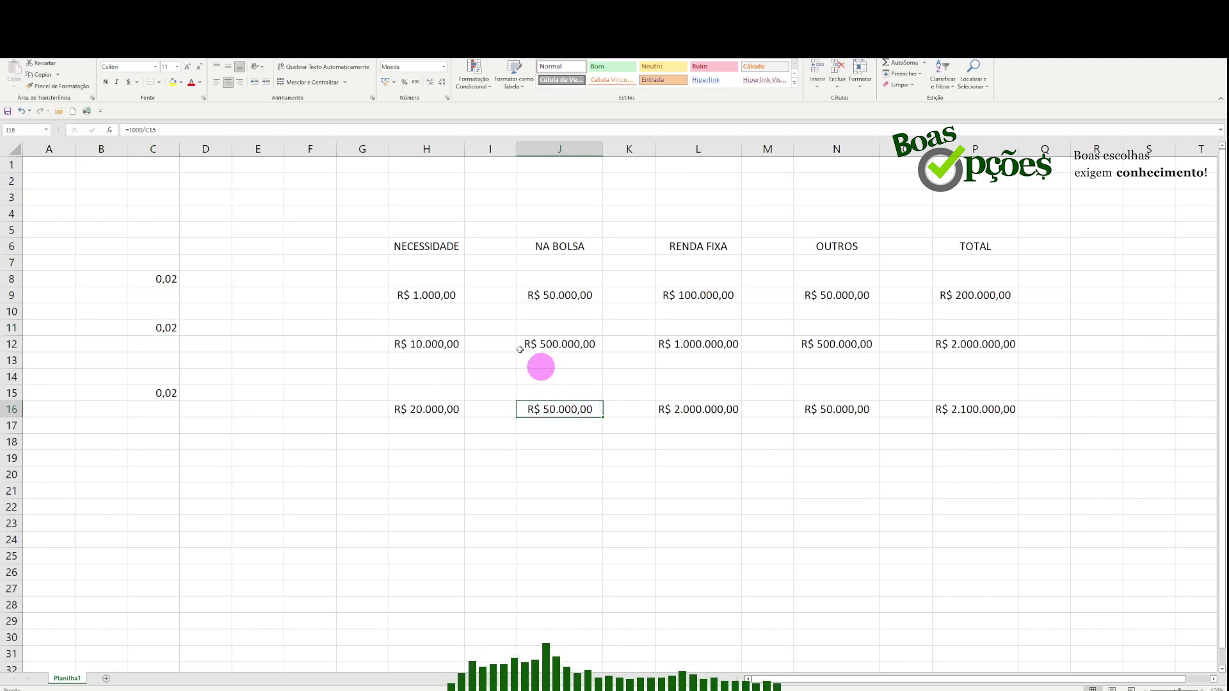
click(143, 131)
key(BackSpace)
key(BackSpace)
key(BackSpace)
key(BackSpace)
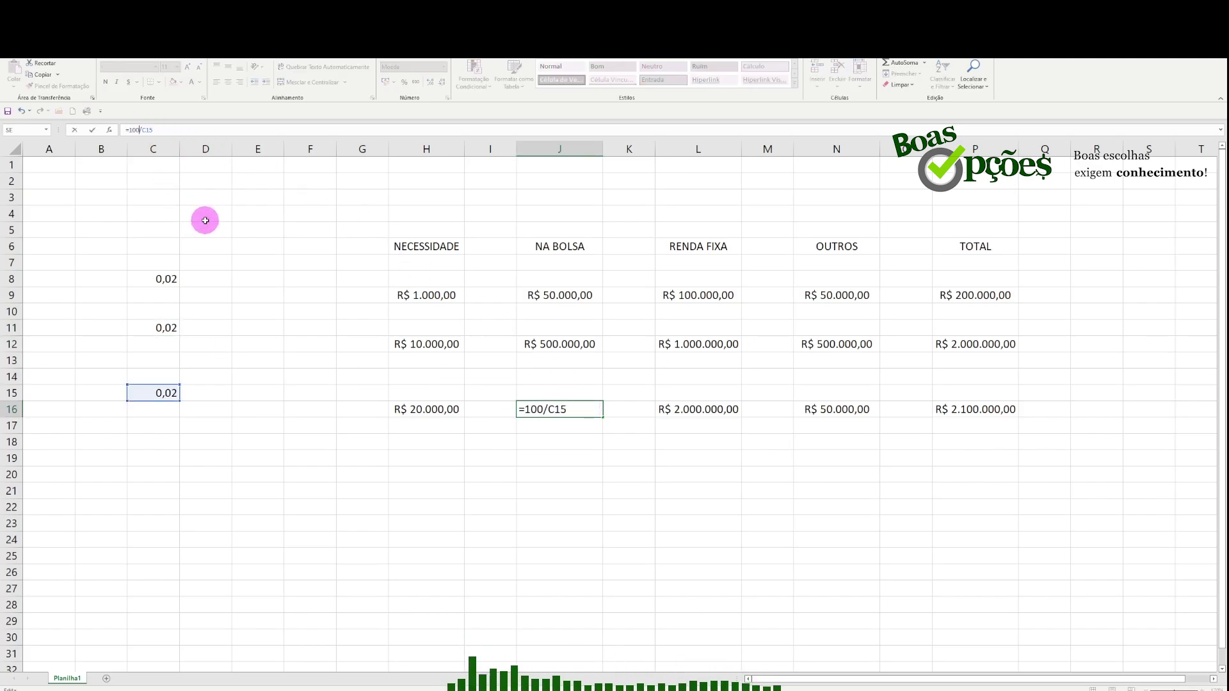
text(2000)
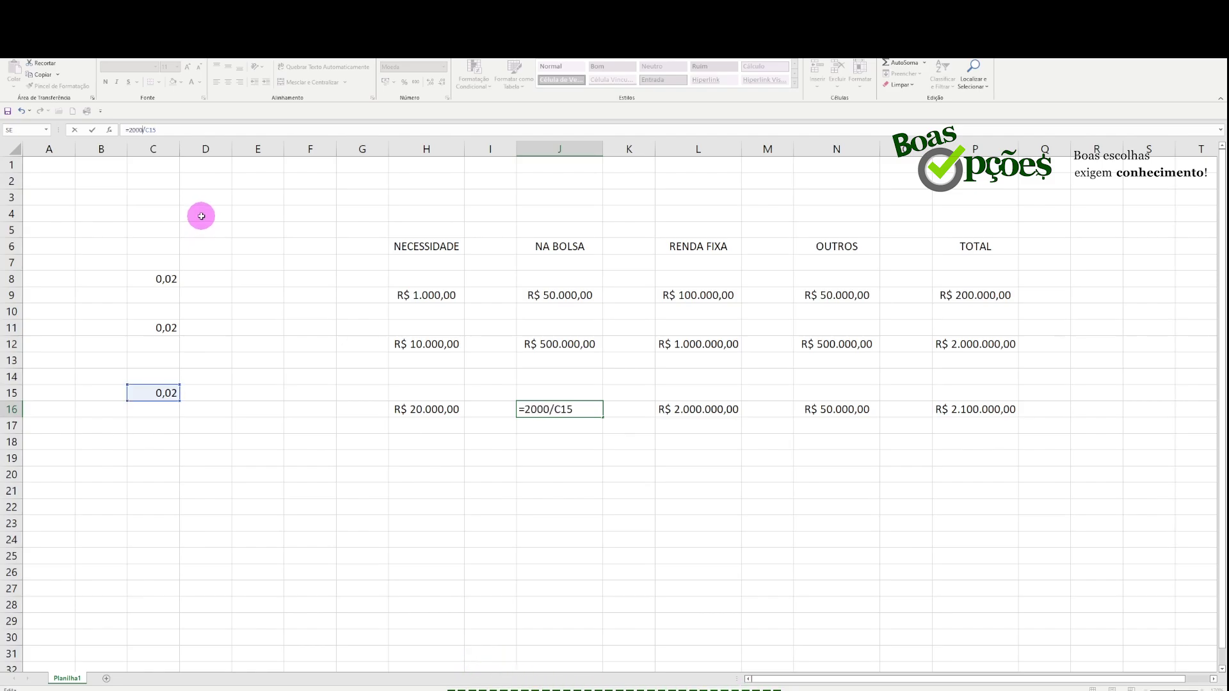
key(Return)
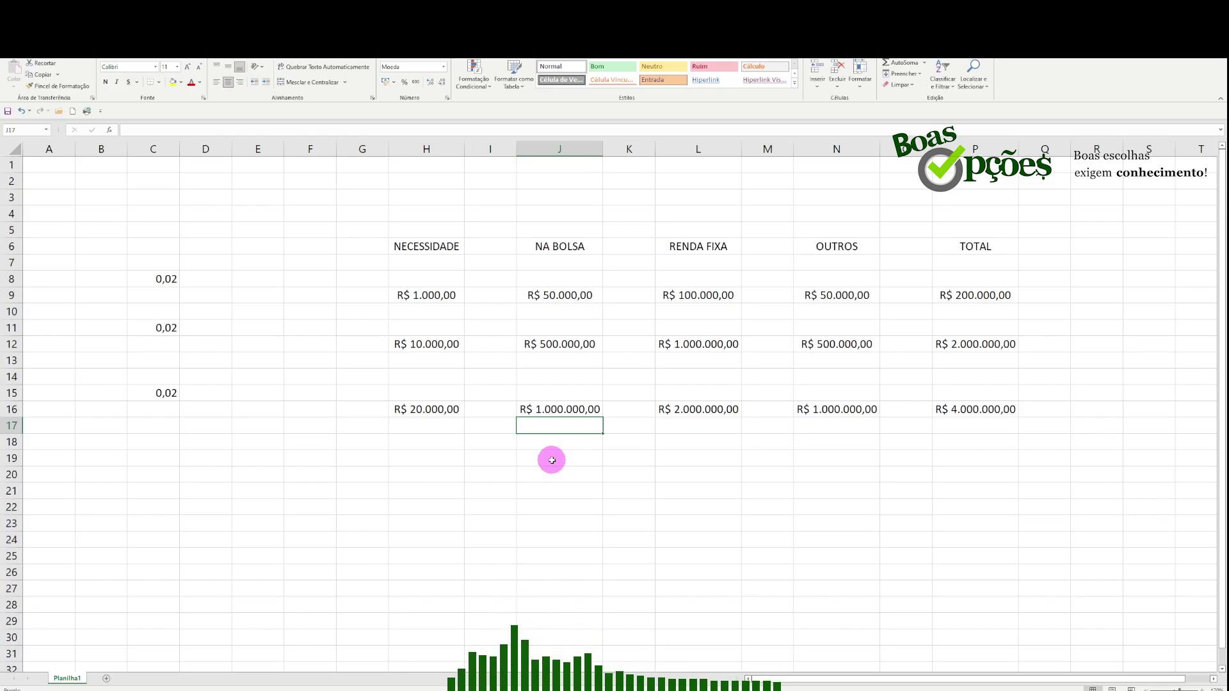
Step: Examine the NA BOLSA amount in J16, the RENDA FIXA formula in L16 and the whole RENDA FIXA column
click(560, 387)
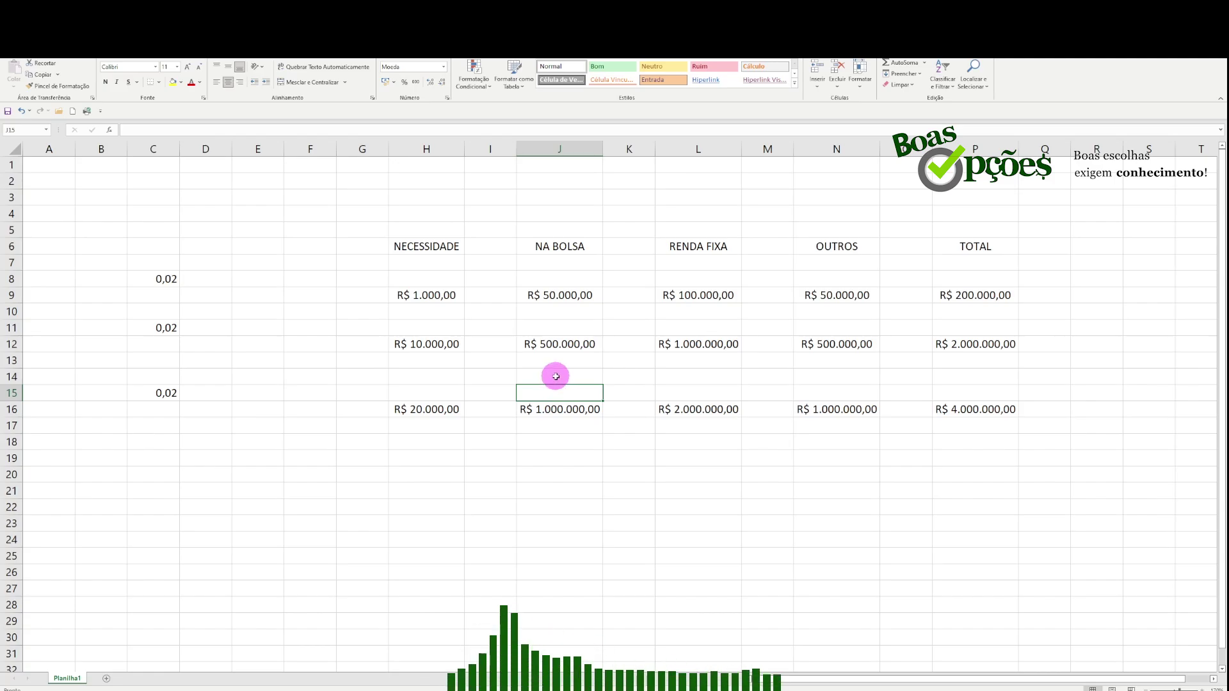
click(555, 377)
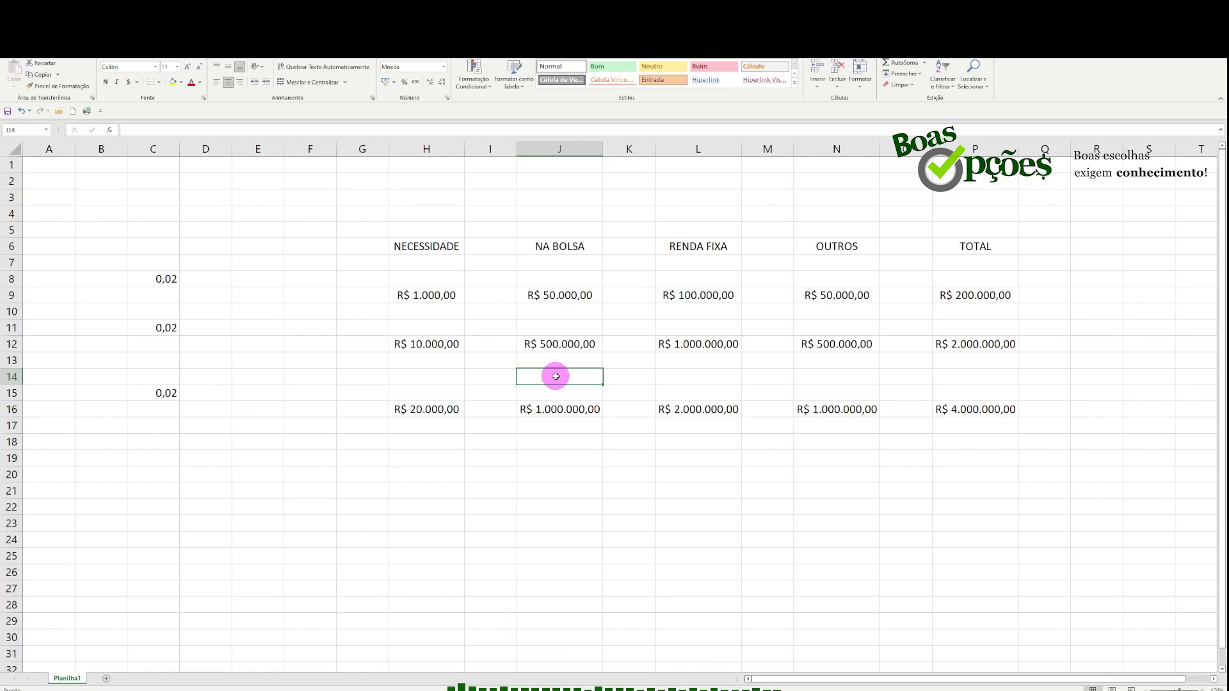
click(560, 409)
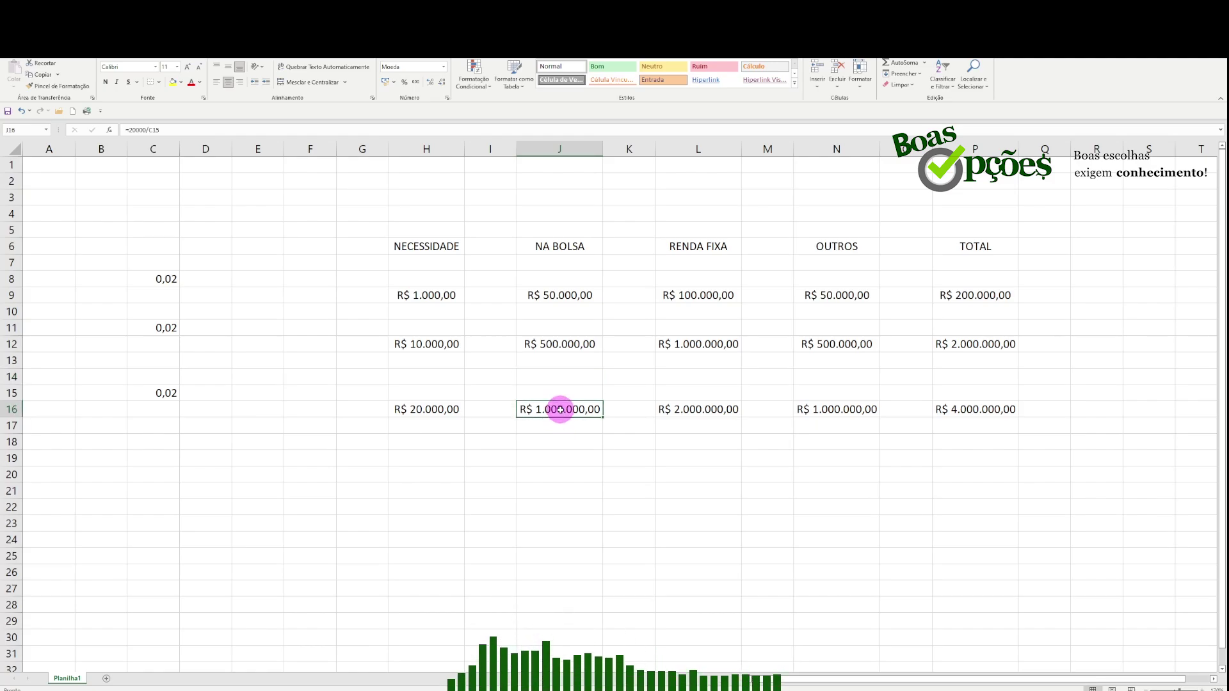
click(551, 391)
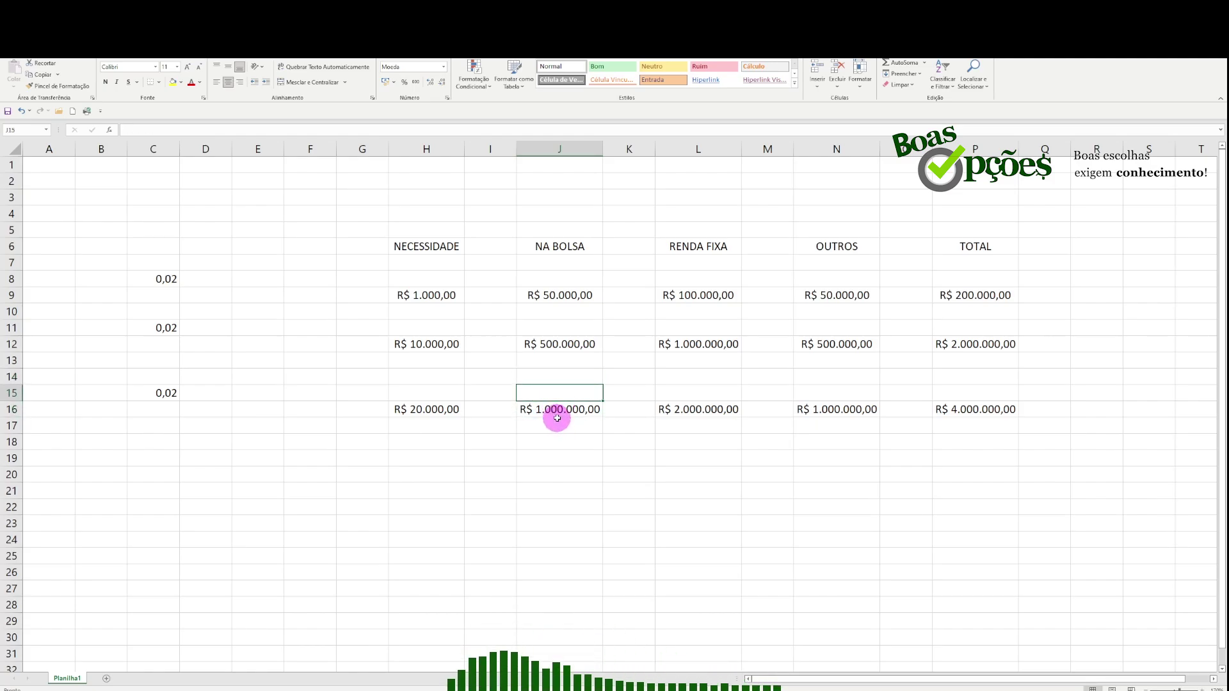
click(555, 410)
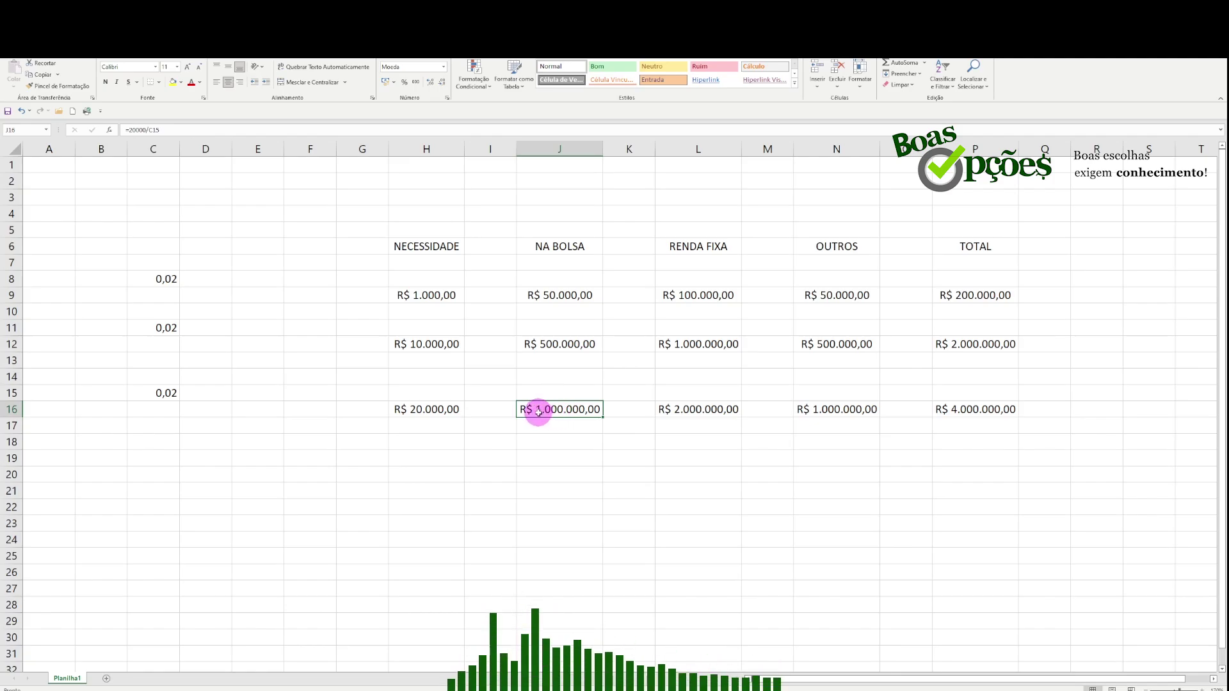
click(720, 407)
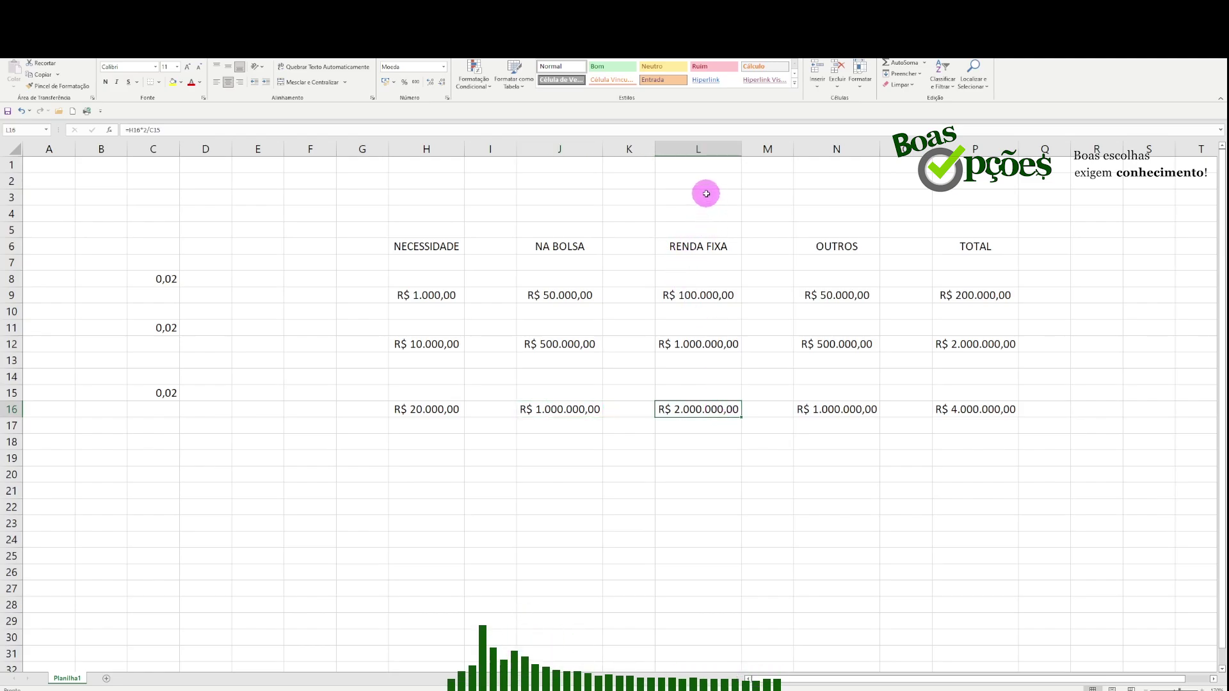
drag(705, 192, 738, 454)
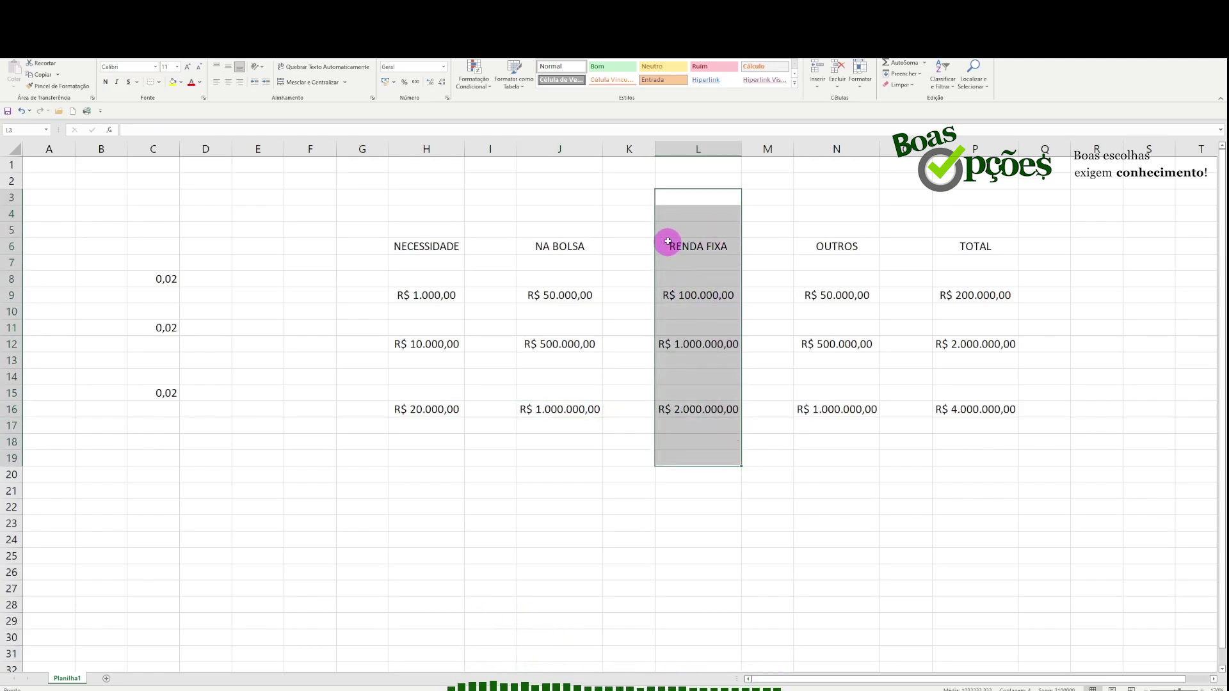
drag(742, 388, 724, 453)
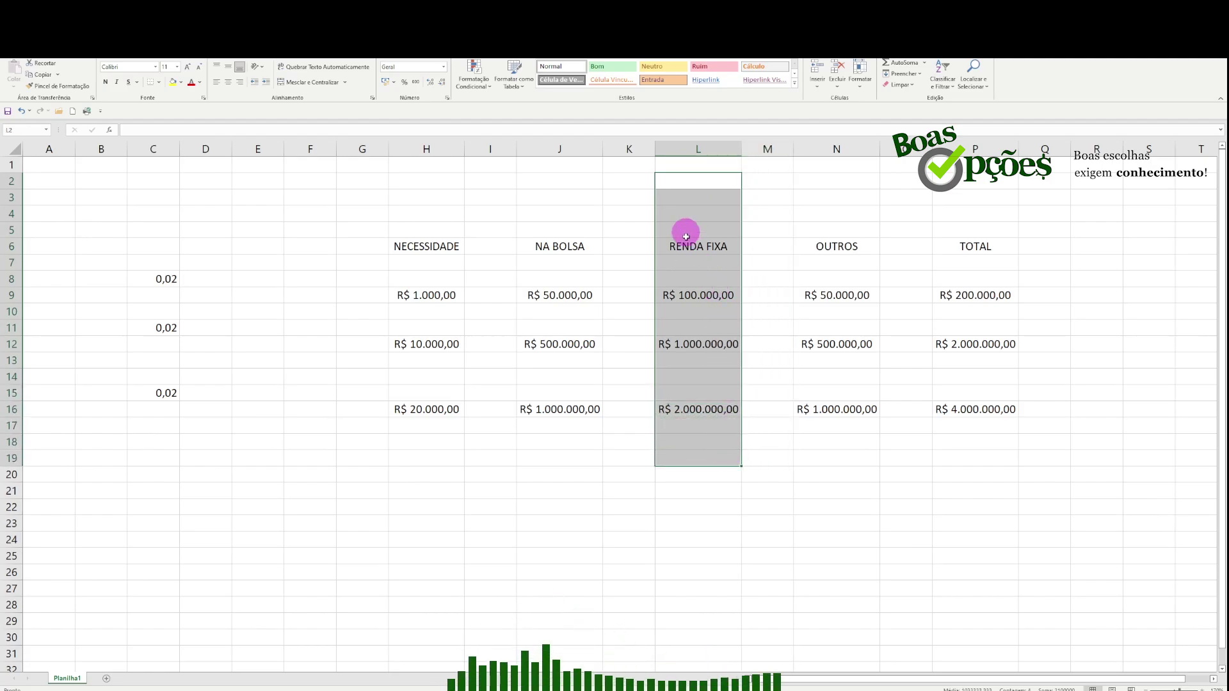
click(680, 210)
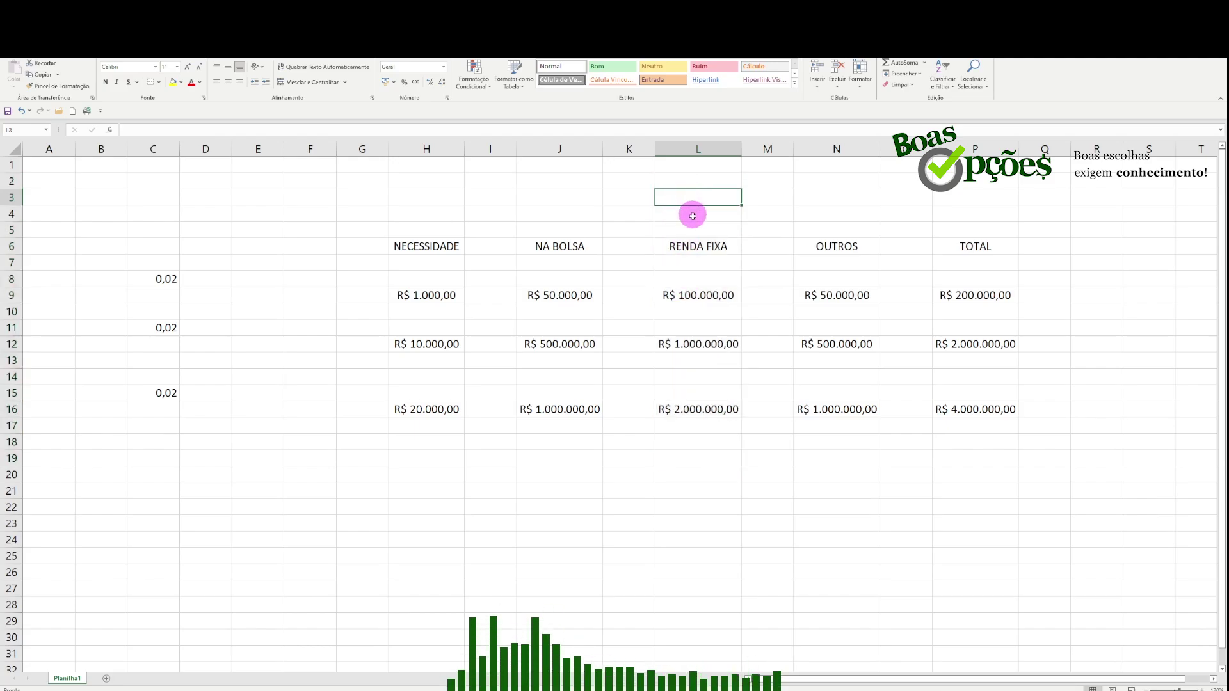
drag(694, 212, 700, 421)
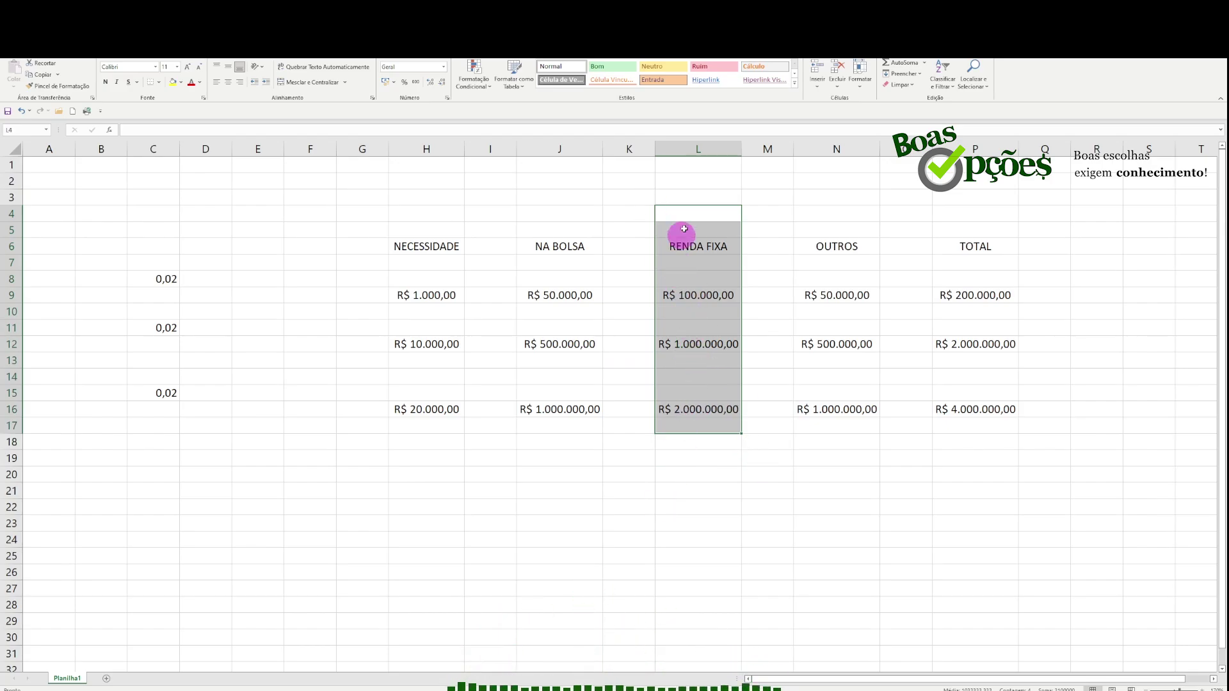
Step: Examine the RENDA FIXA and NA BOLSA columns, the rate in C8, and the block spanning NECESSIDADE and NA BOLSA
click(686, 196)
drag(698, 206, 702, 440)
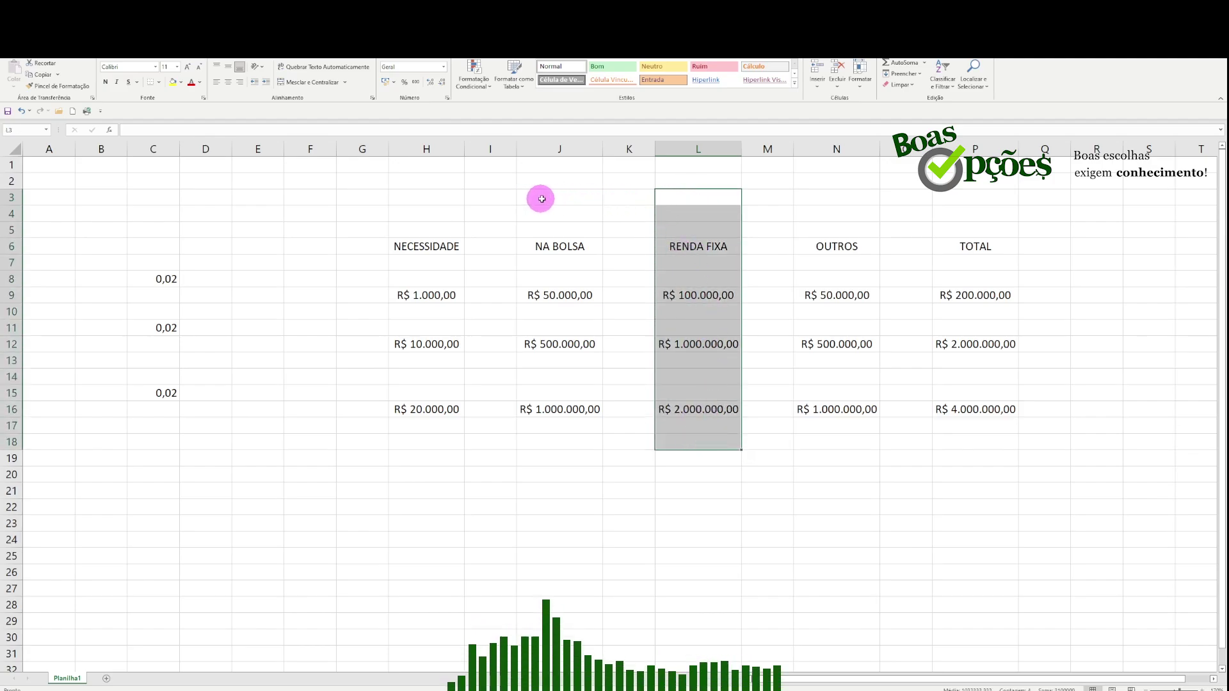
drag(544, 199, 574, 443)
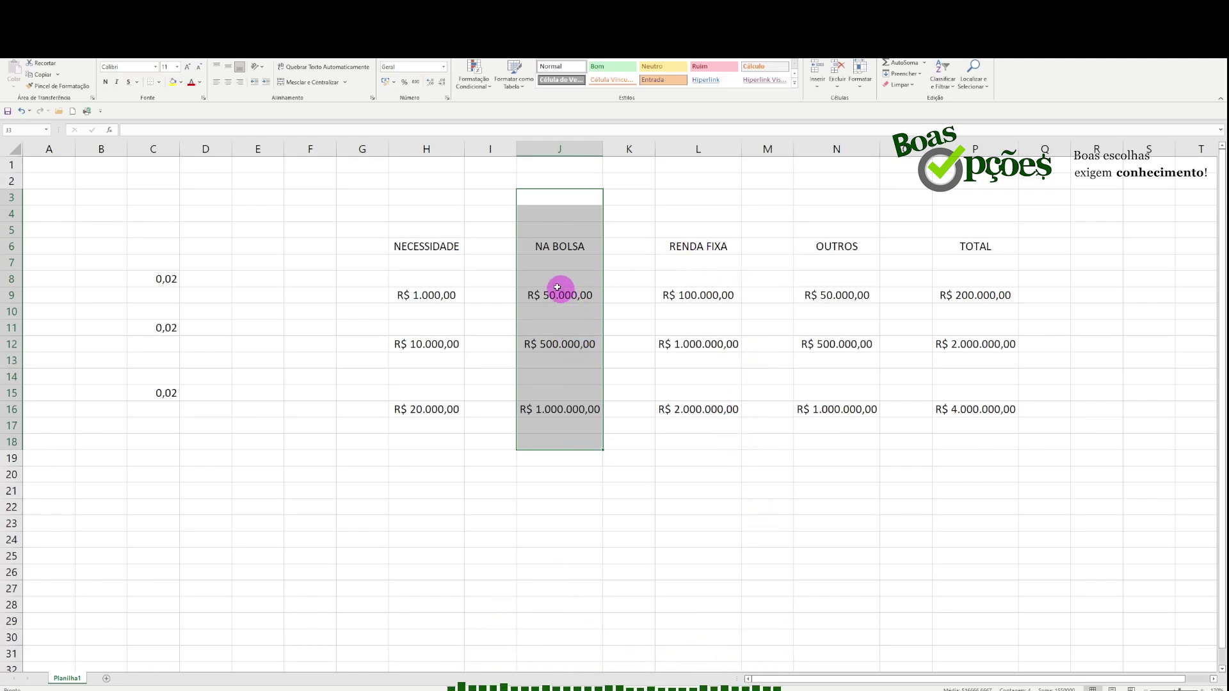
click(166, 278)
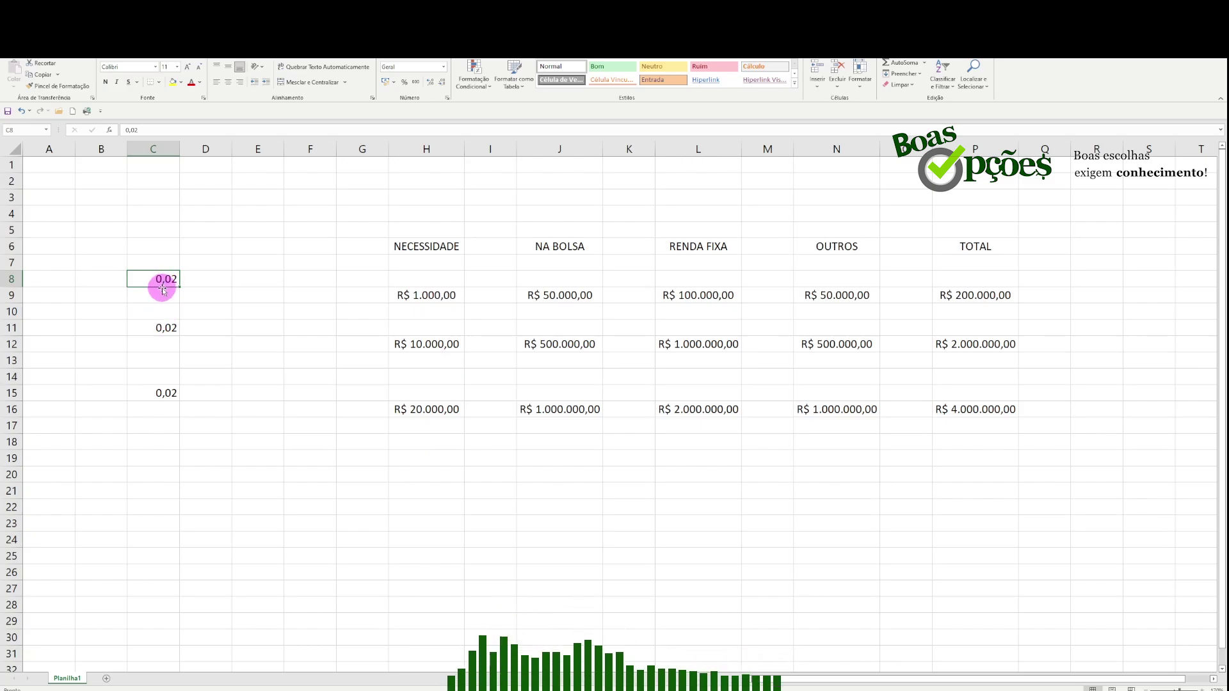
click(158, 264)
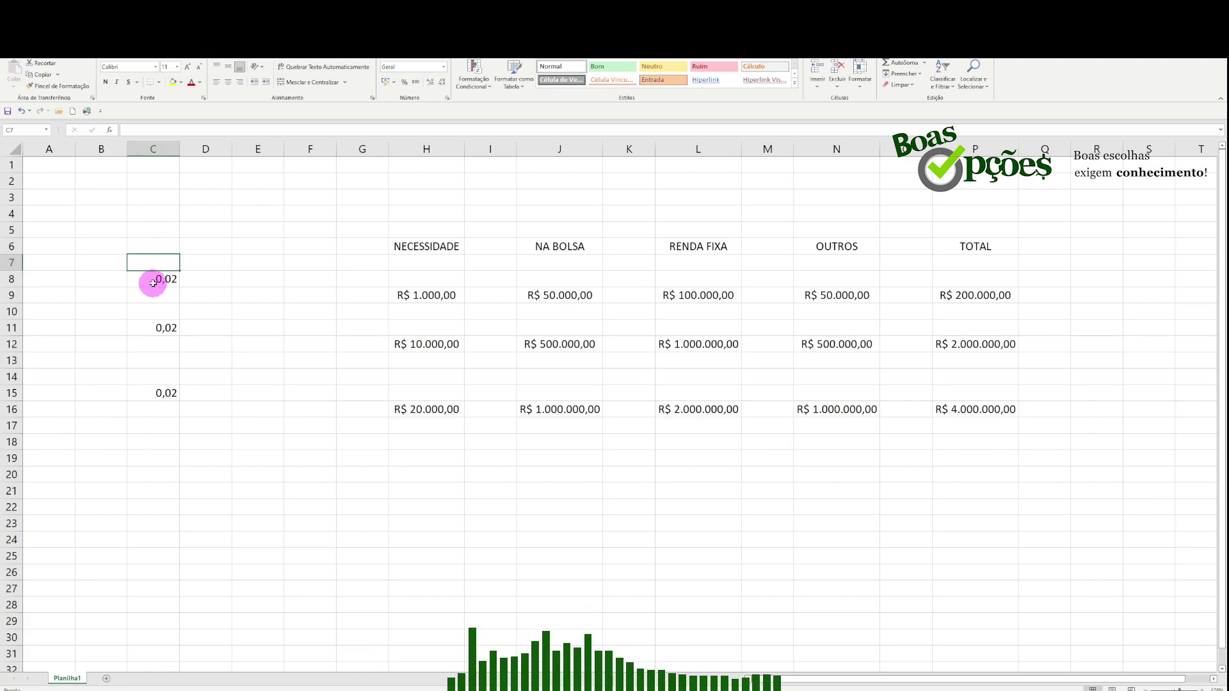
click(153, 283)
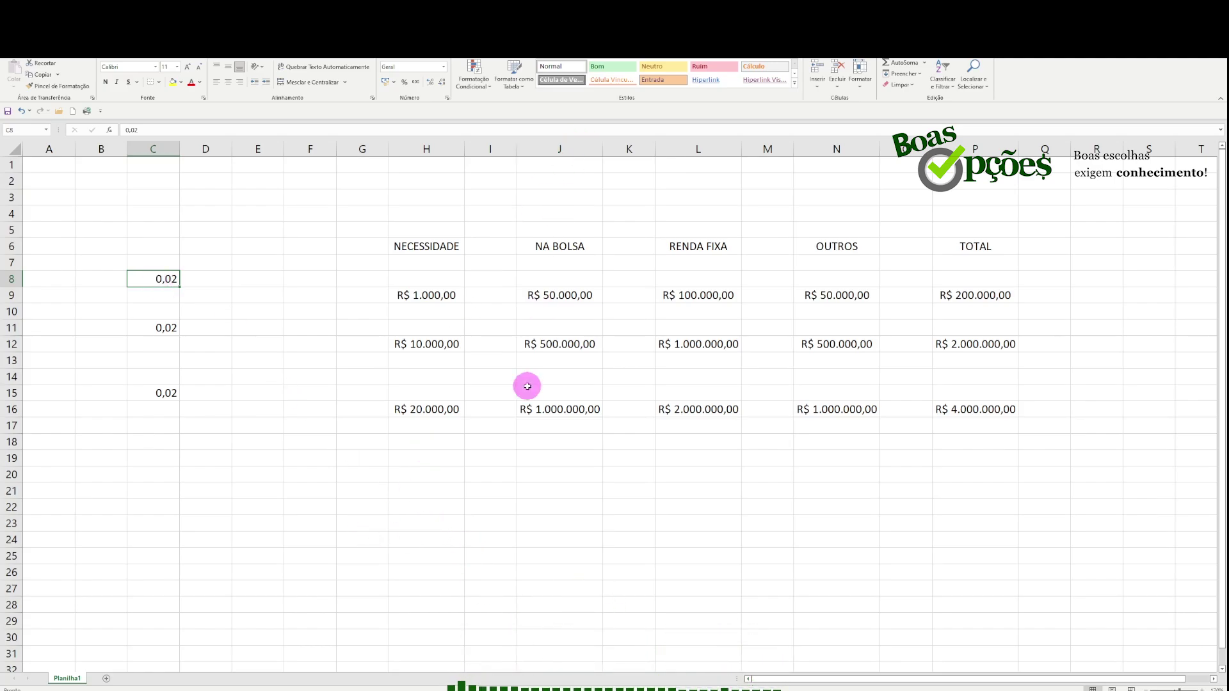
drag(355, 539, 645, 195)
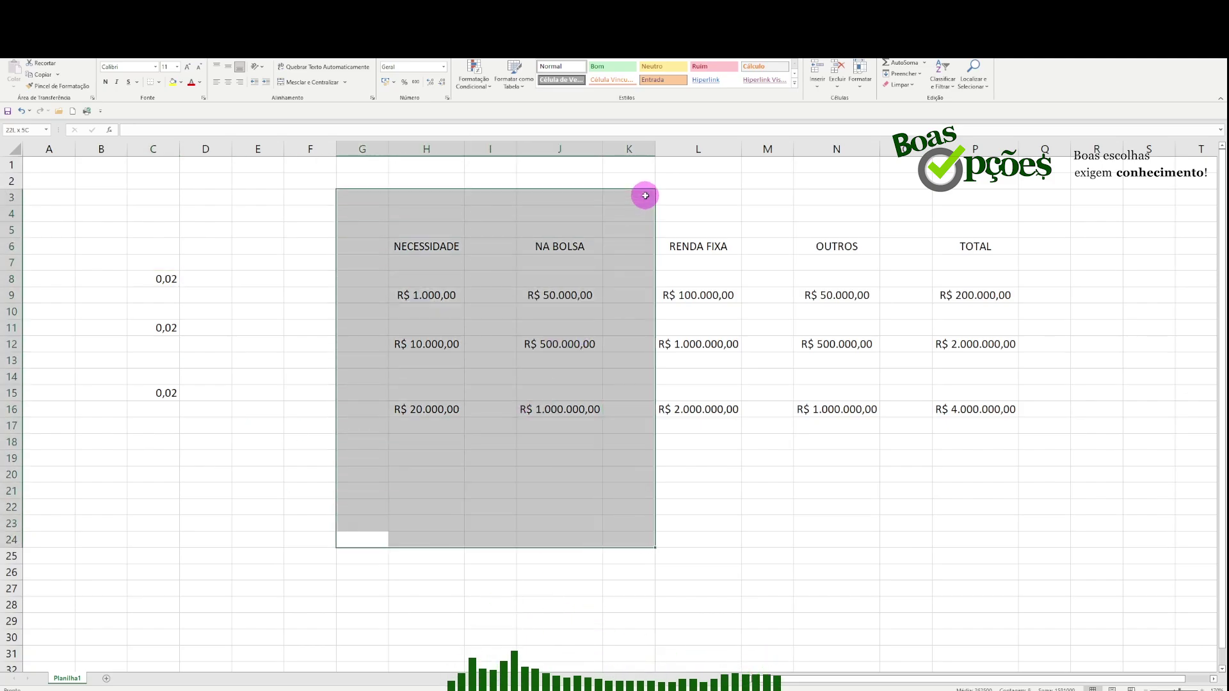
drag(211, 493, 269, 448)
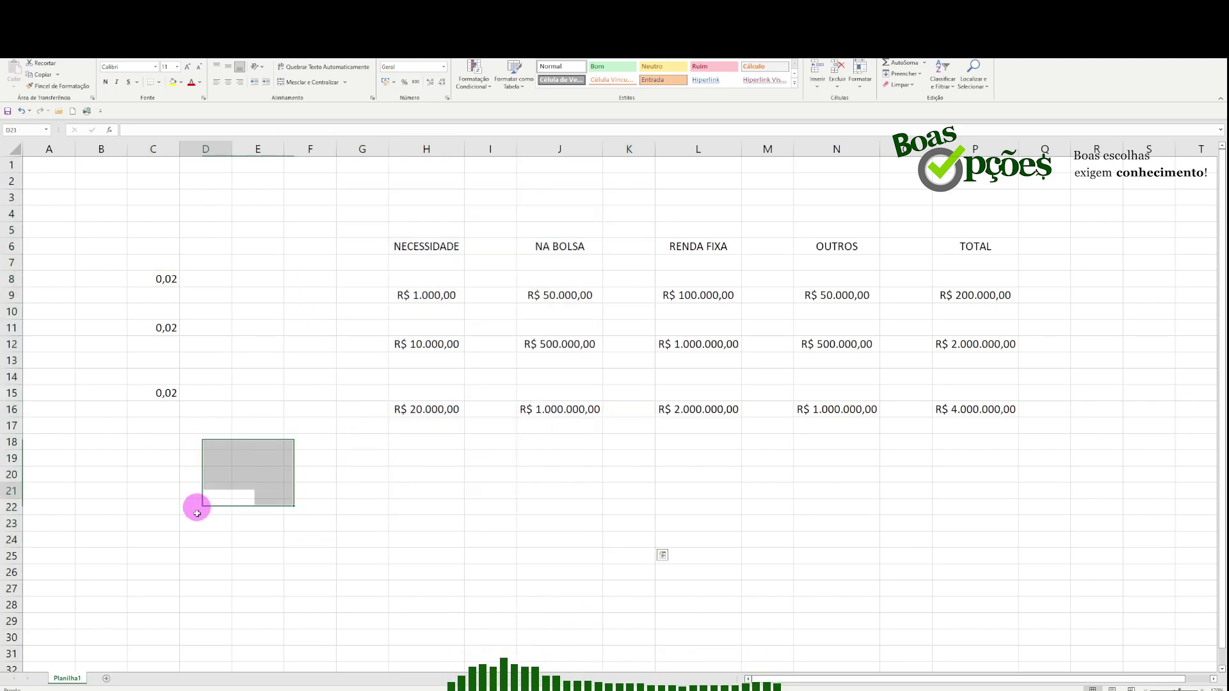
drag(197, 513, 211, 557)
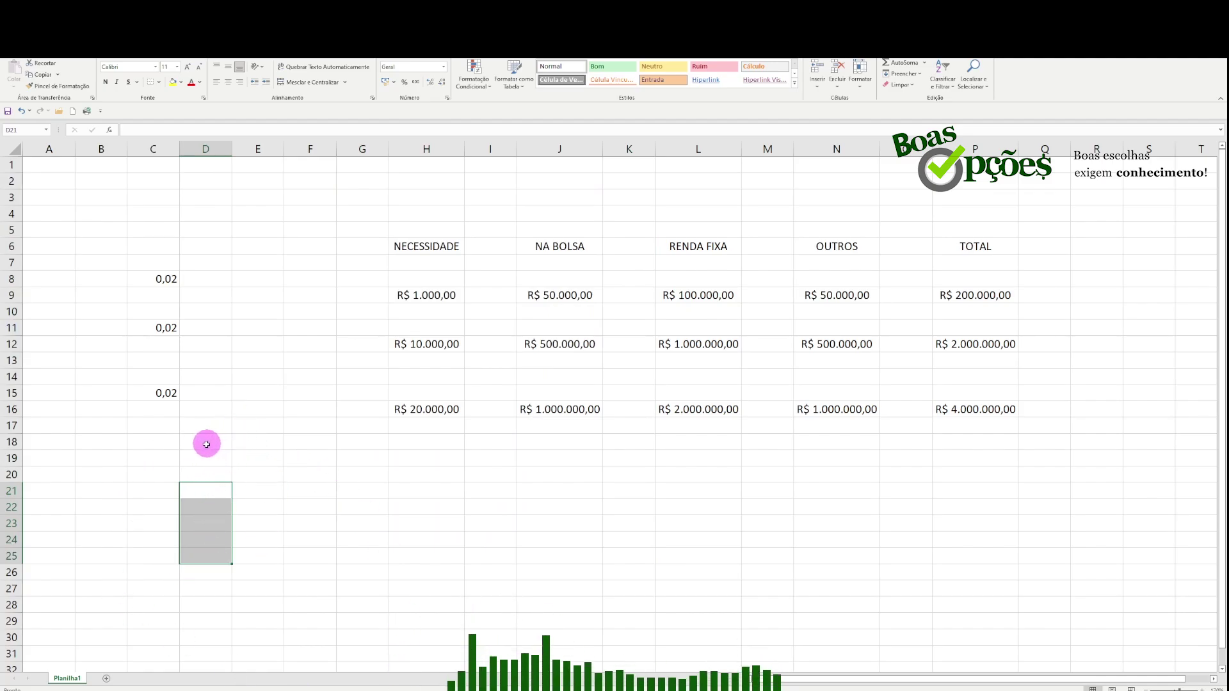
click(445, 539)
drag(446, 539, 573, 179)
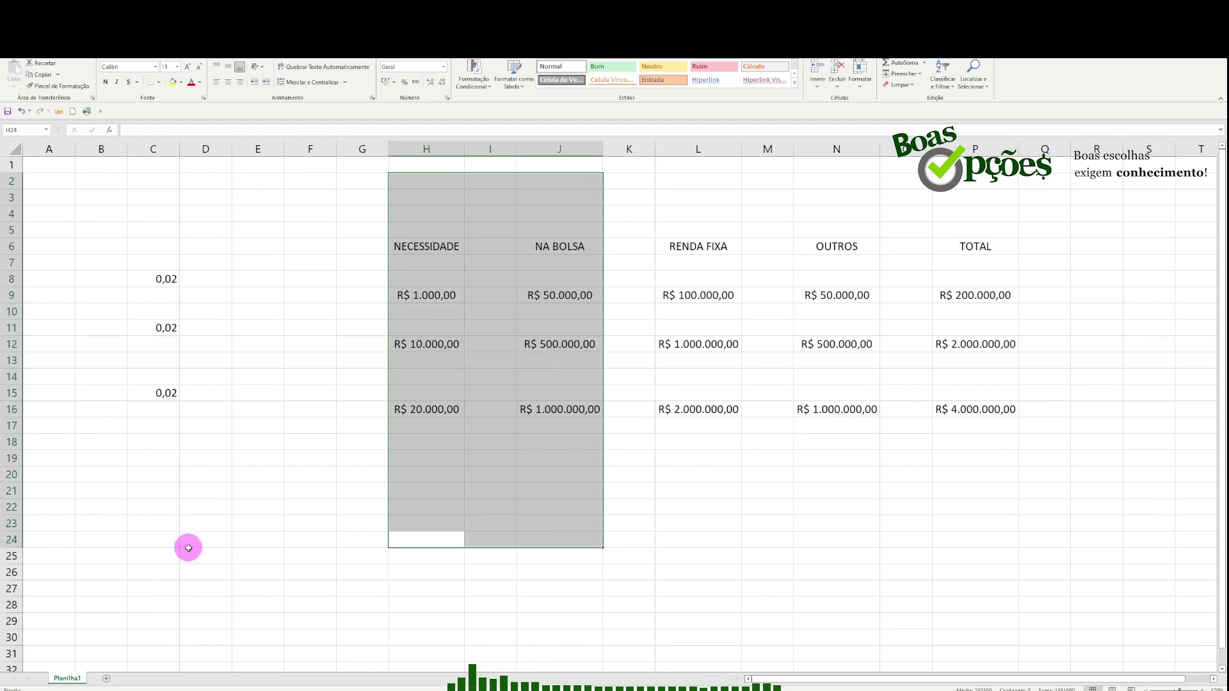
drag(186, 546, 277, 241)
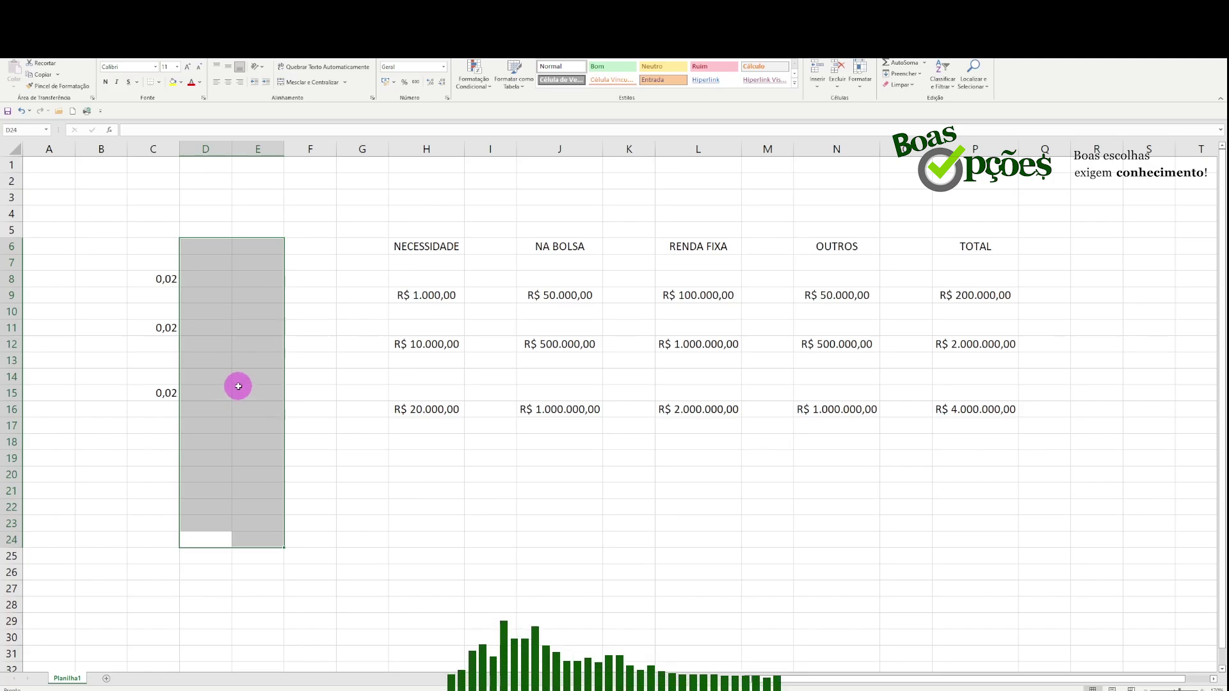
click(316, 379)
click(432, 184)
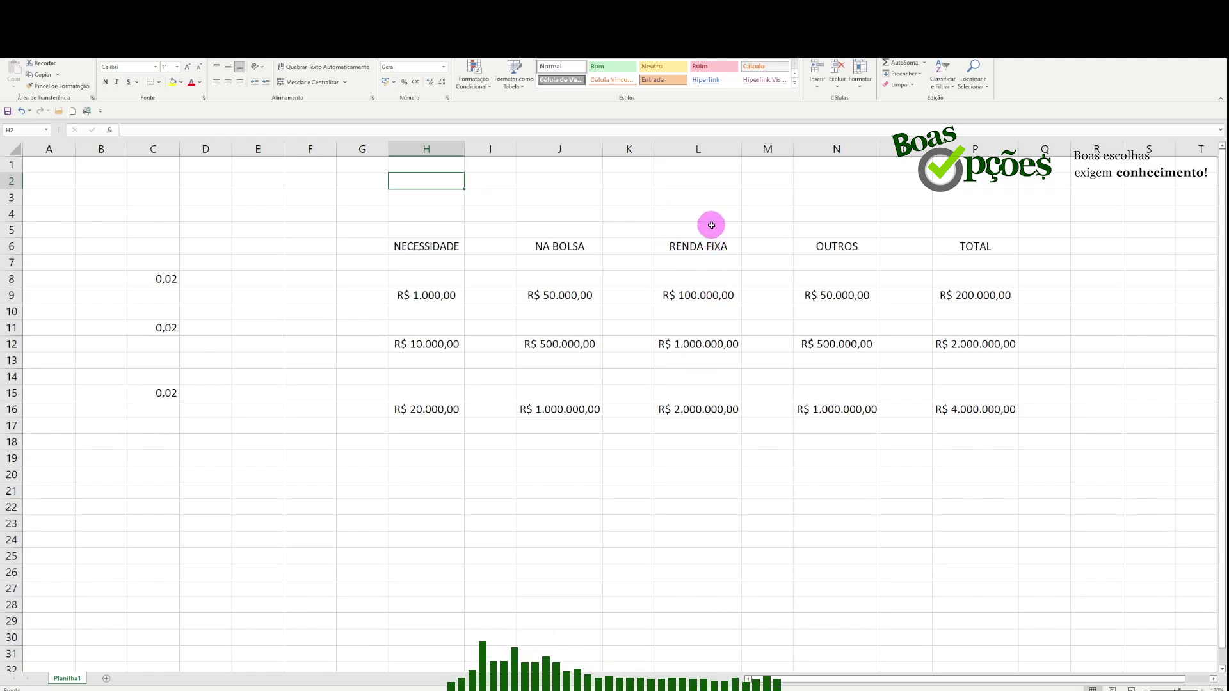
Step: Compare the amounts in the NECESSIDADE column with those in the RENDA FIXA column
drag(704, 213, 736, 427)
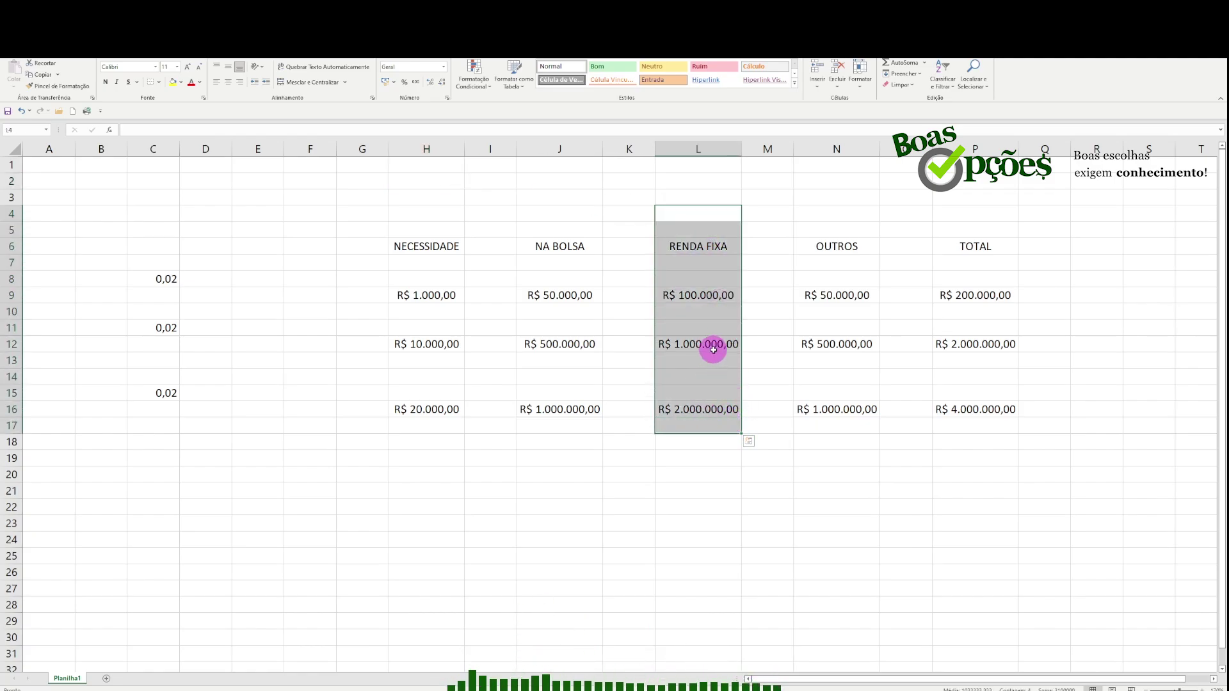
click(712, 355)
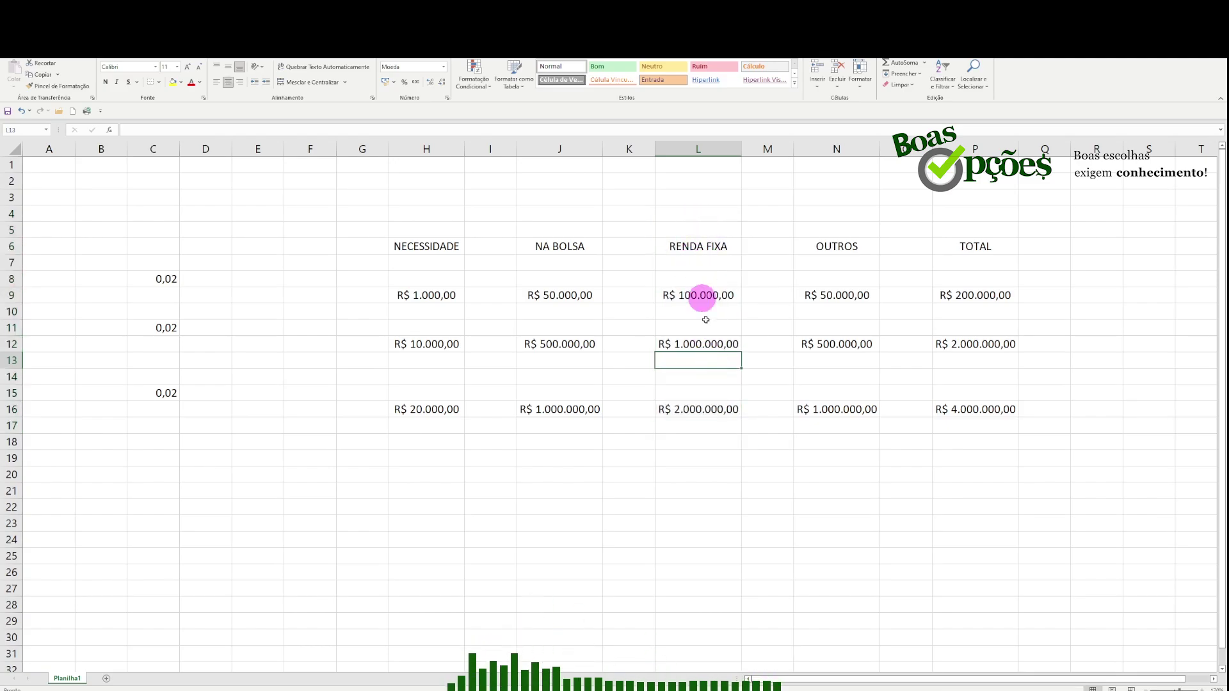
drag(425, 198, 430, 453)
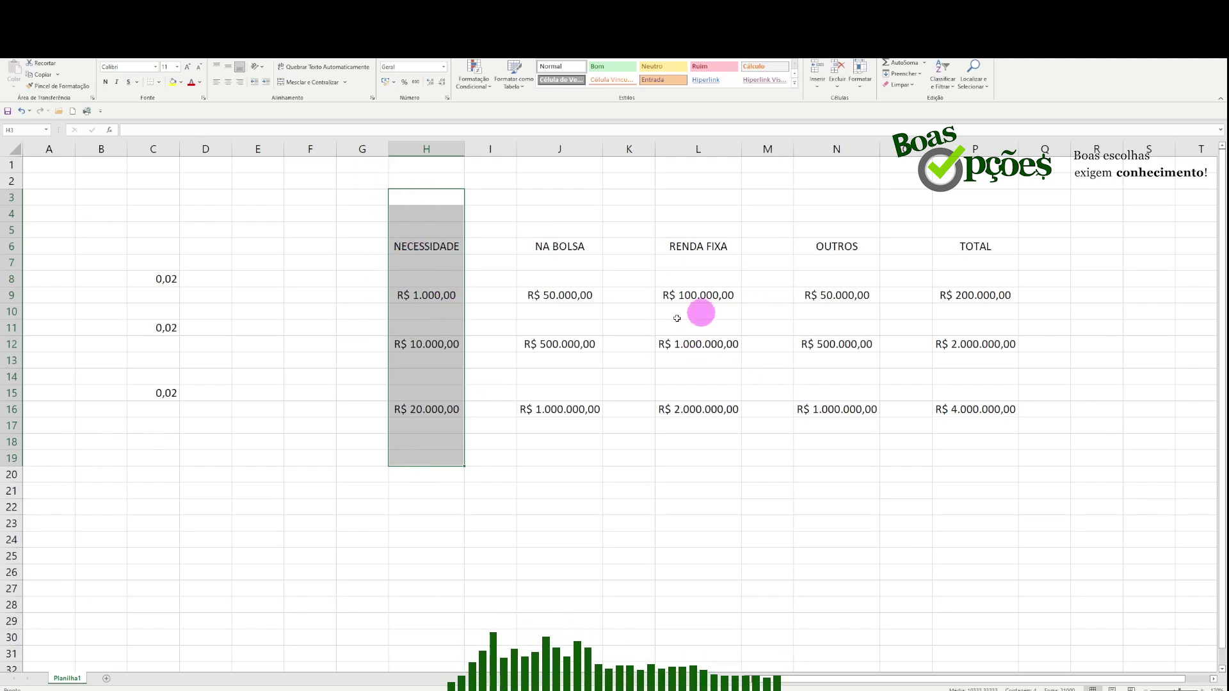
click(316, 301)
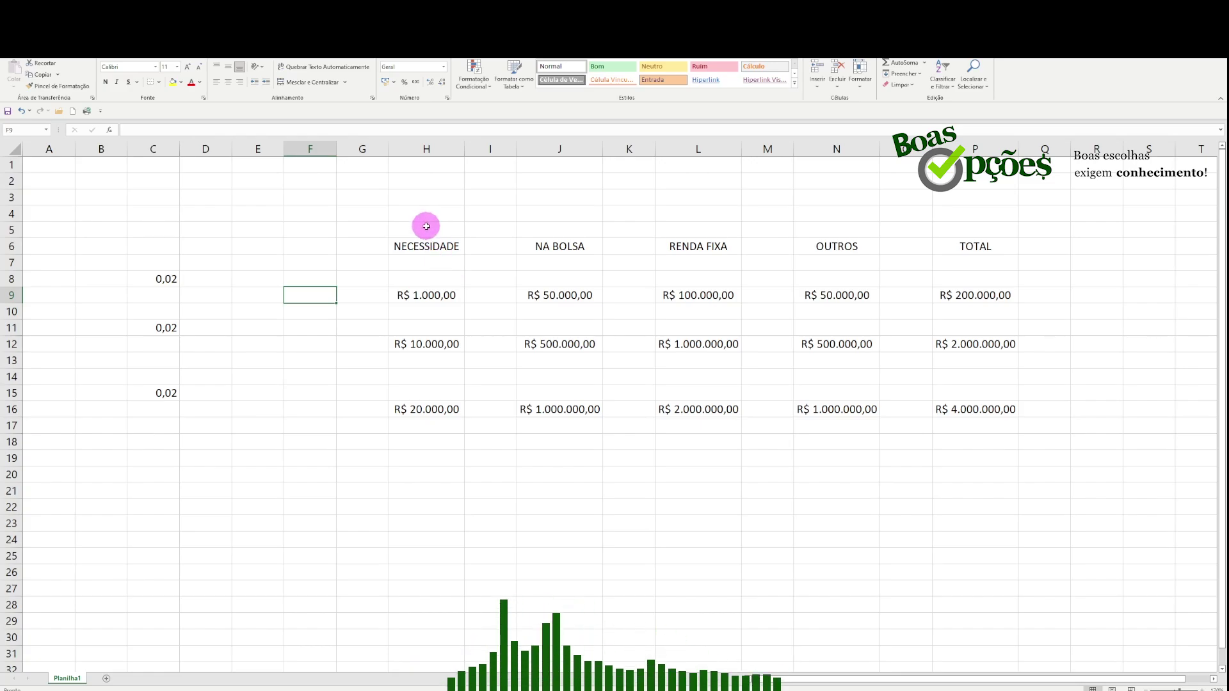
drag(425, 227, 429, 411)
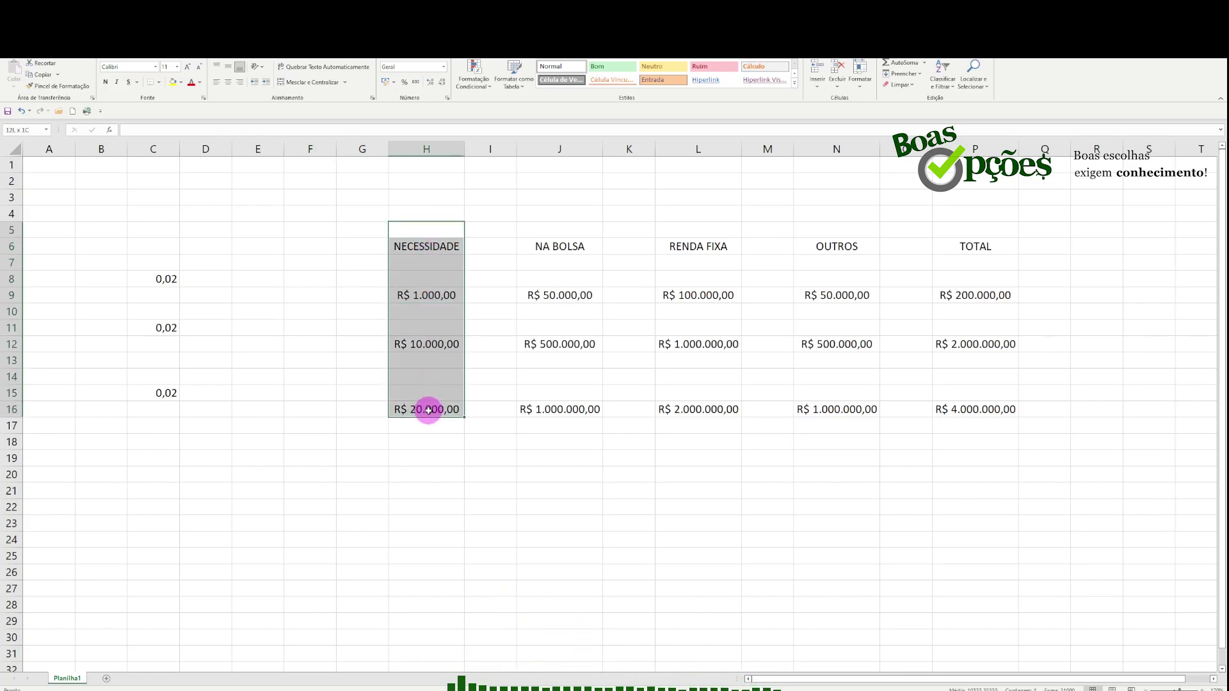
drag(713, 230, 733, 418)
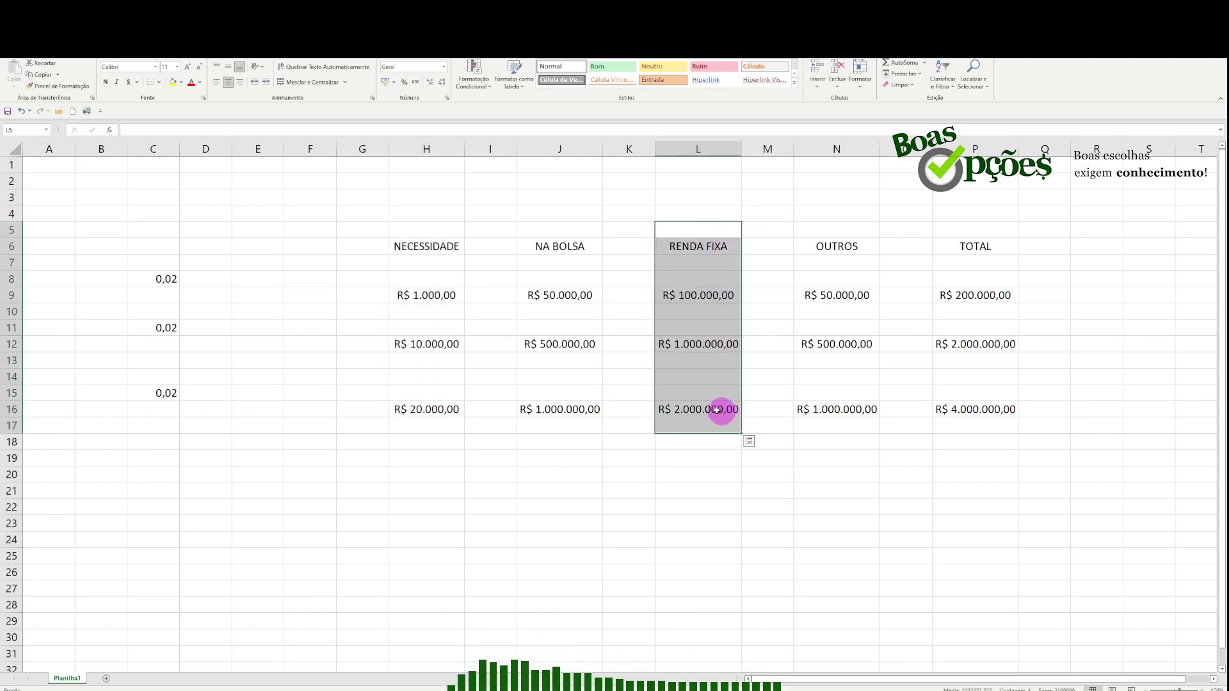
click(428, 228)
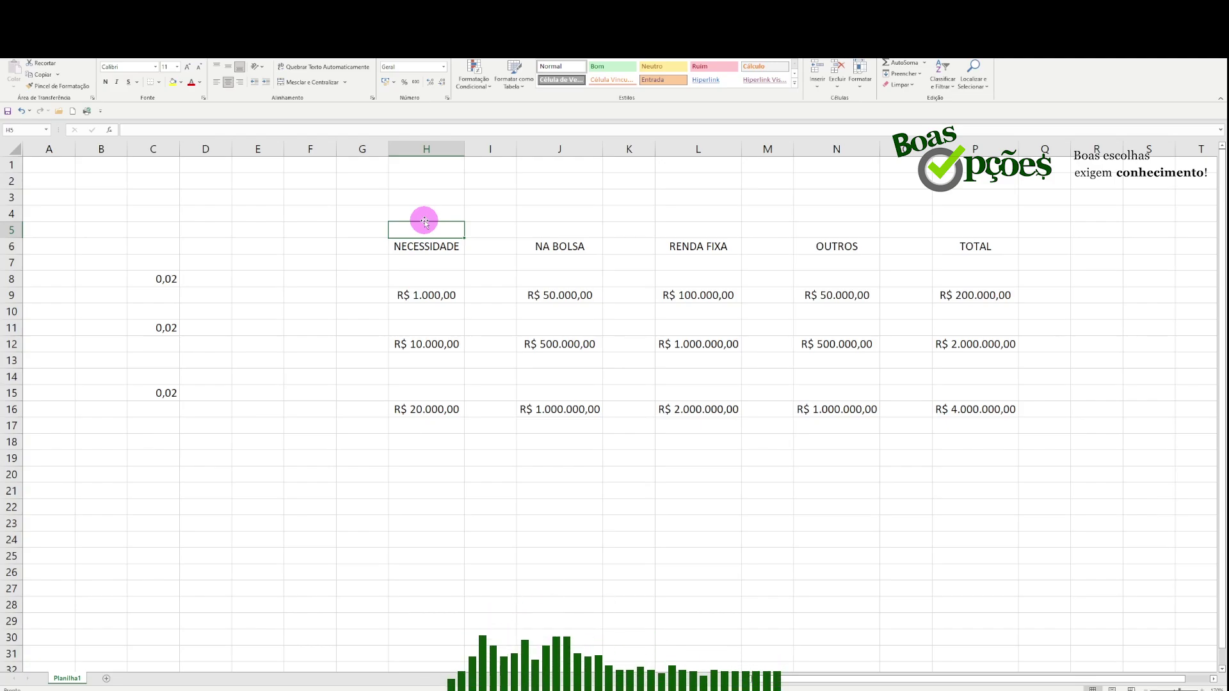
drag(709, 230, 719, 433)
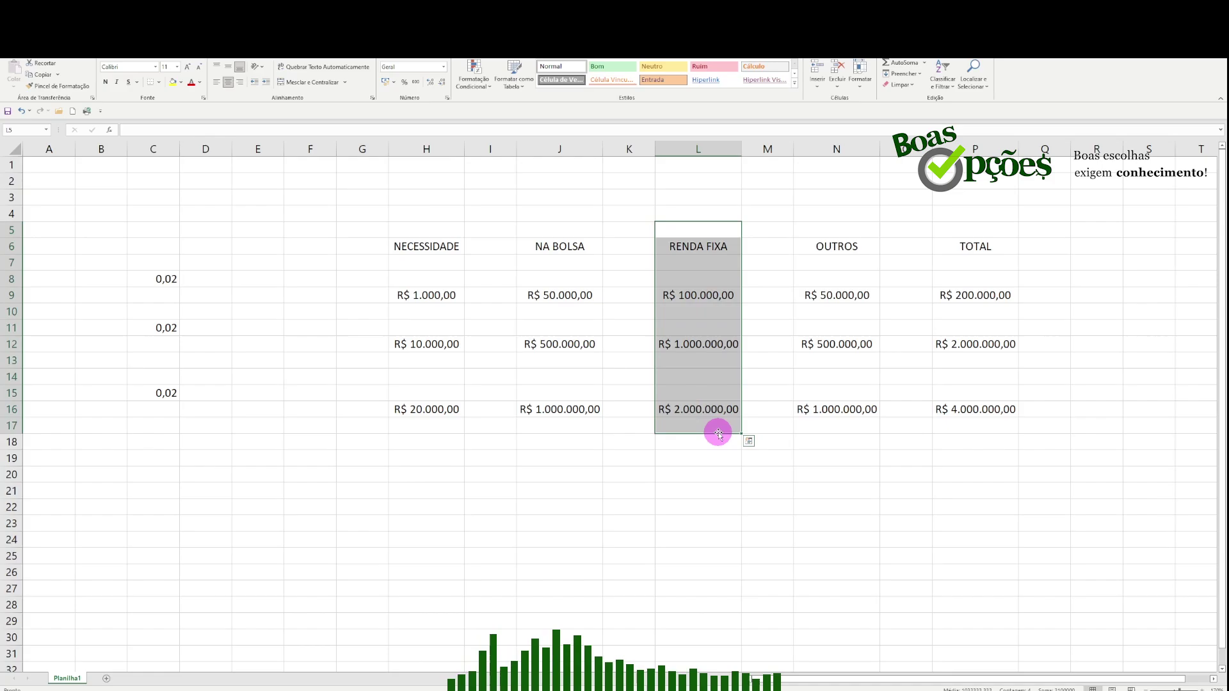
click(427, 229)
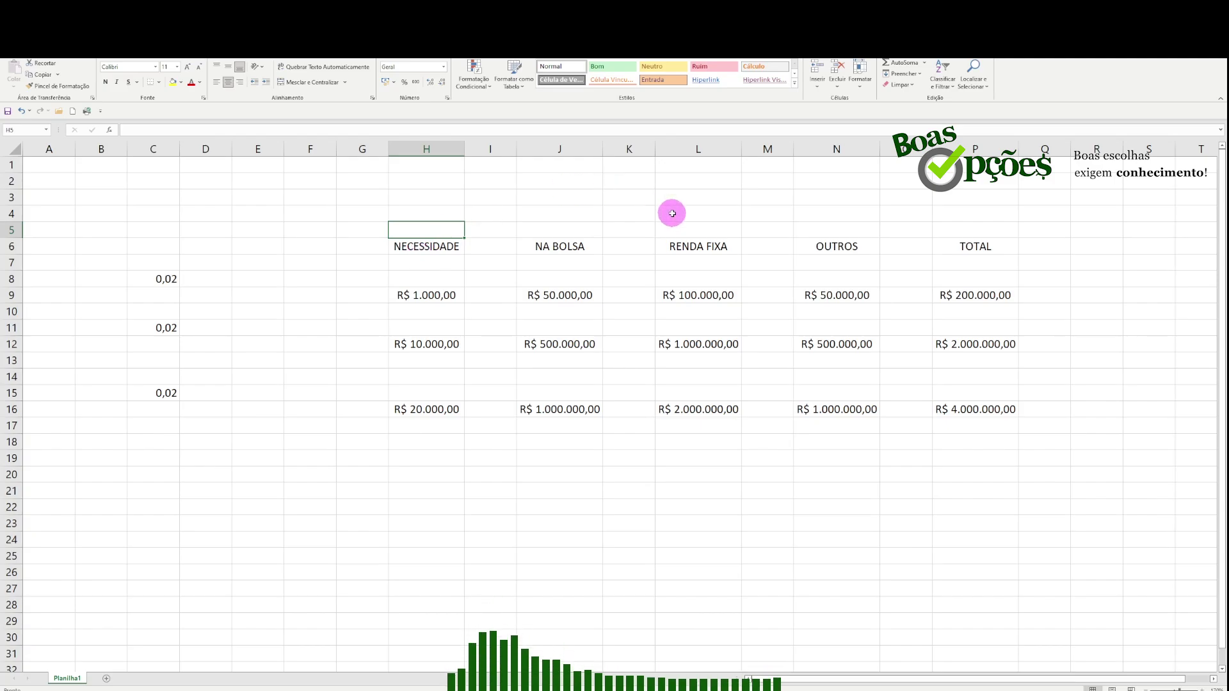
drag(704, 228, 719, 426)
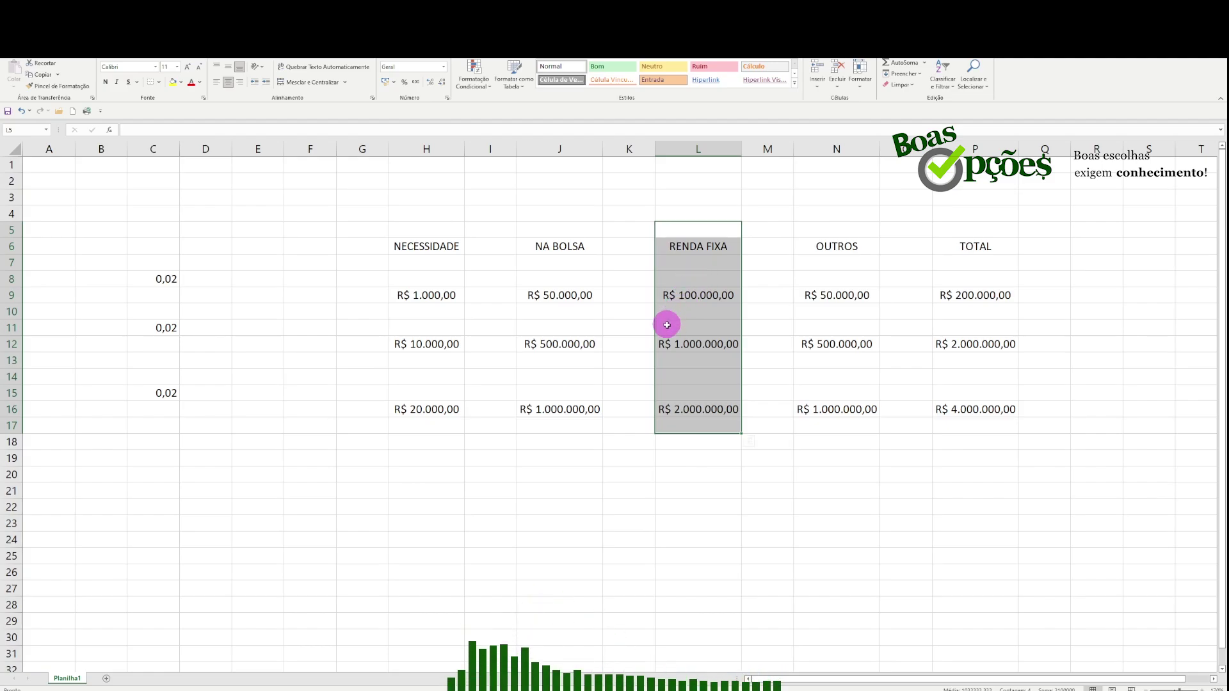
click(680, 211)
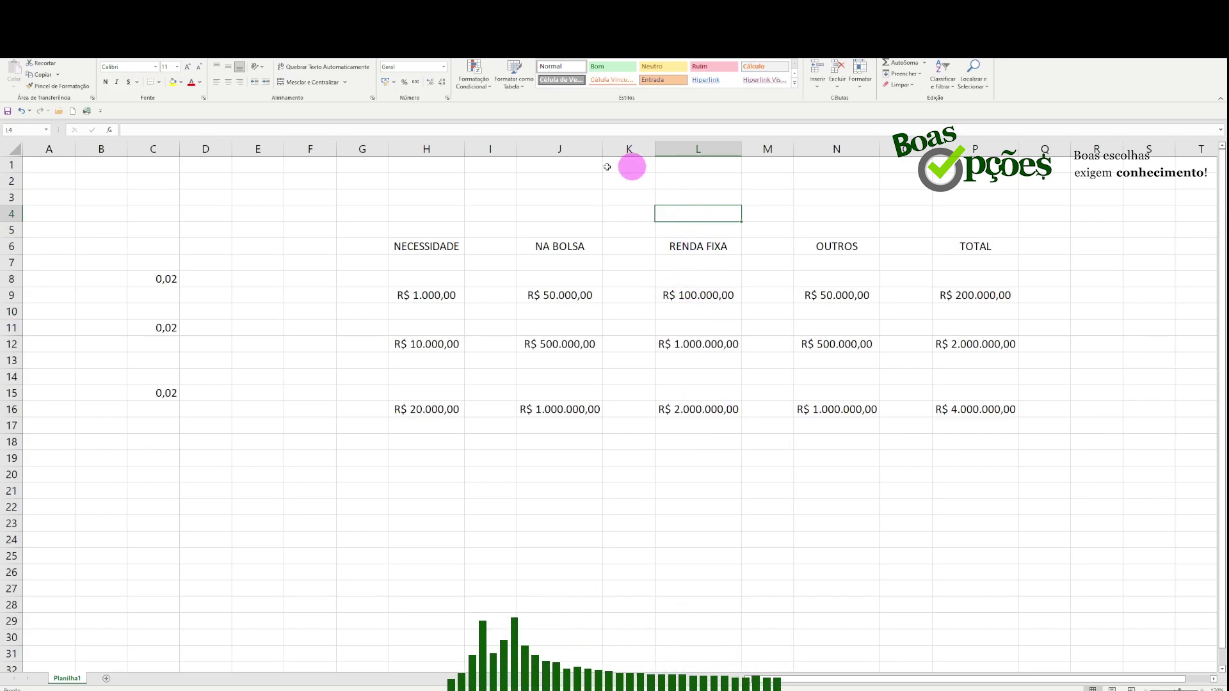
Step: Enter 20000 in J7 under NA BOLSA and format the cell as Moeda
click(571, 296)
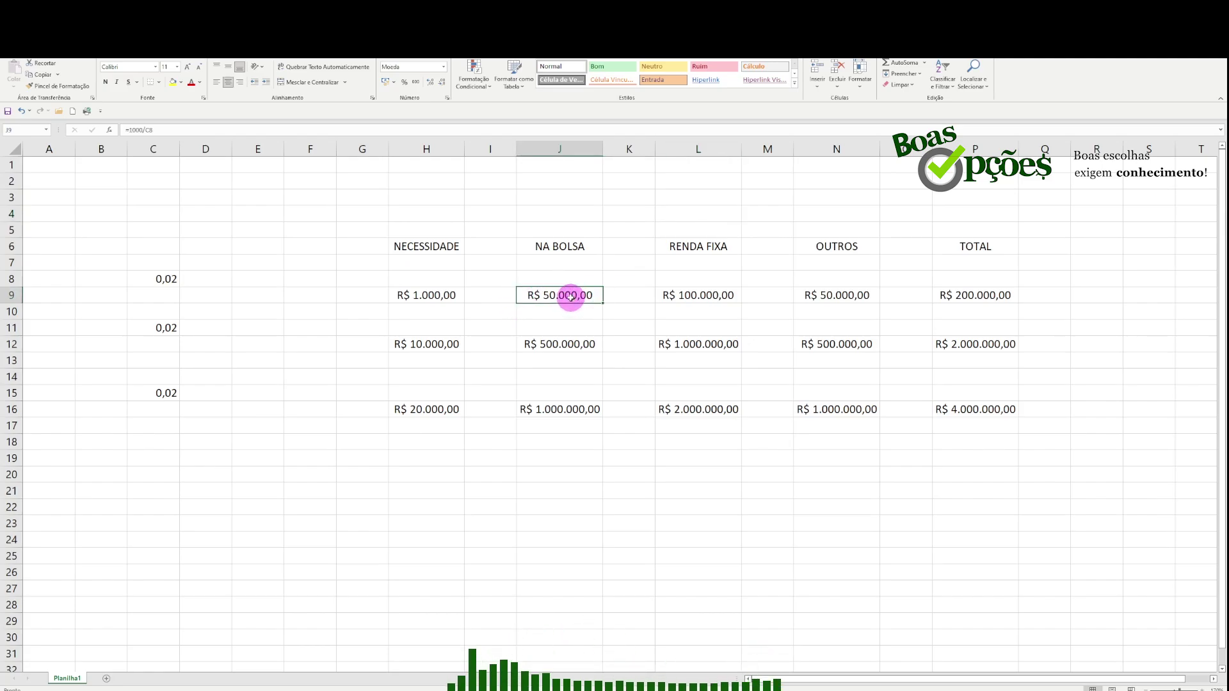
click(549, 263)
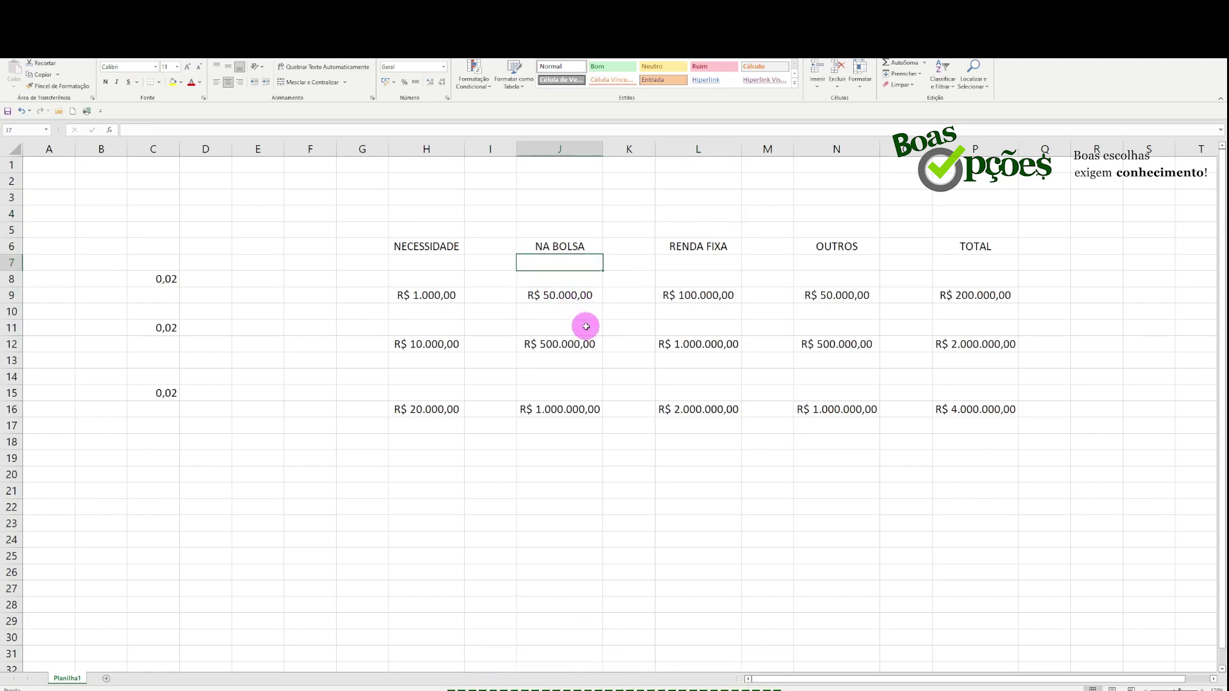
text(20000)
key(Return)
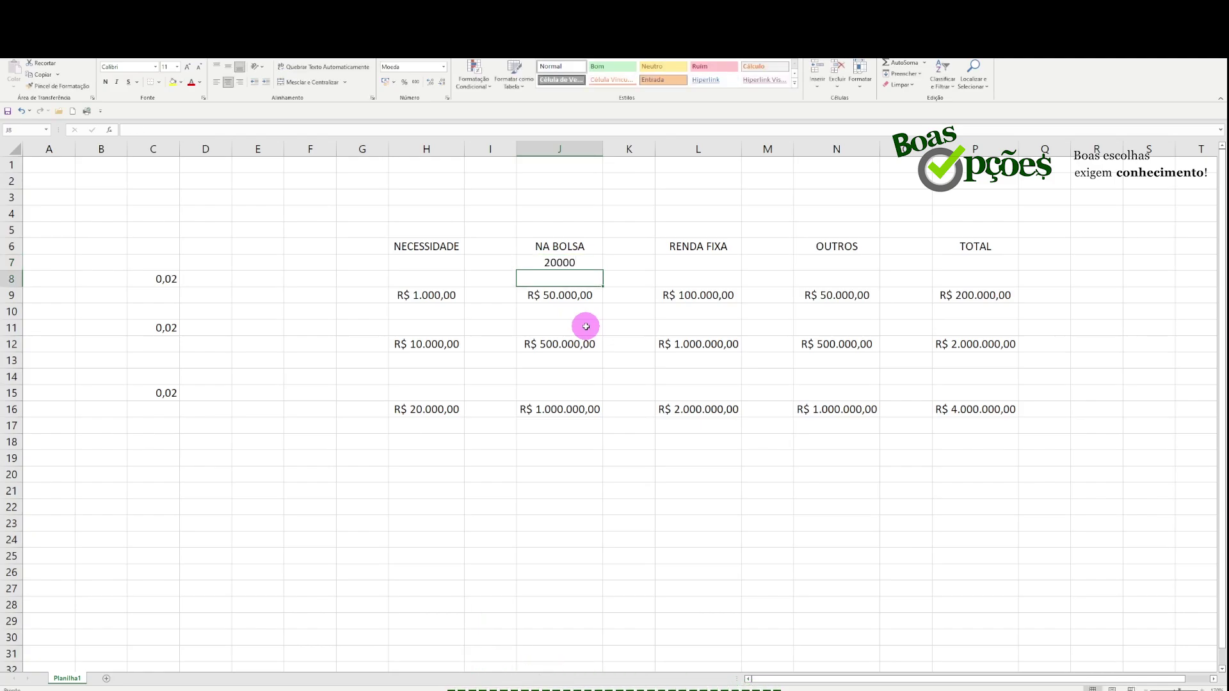
click(549, 261)
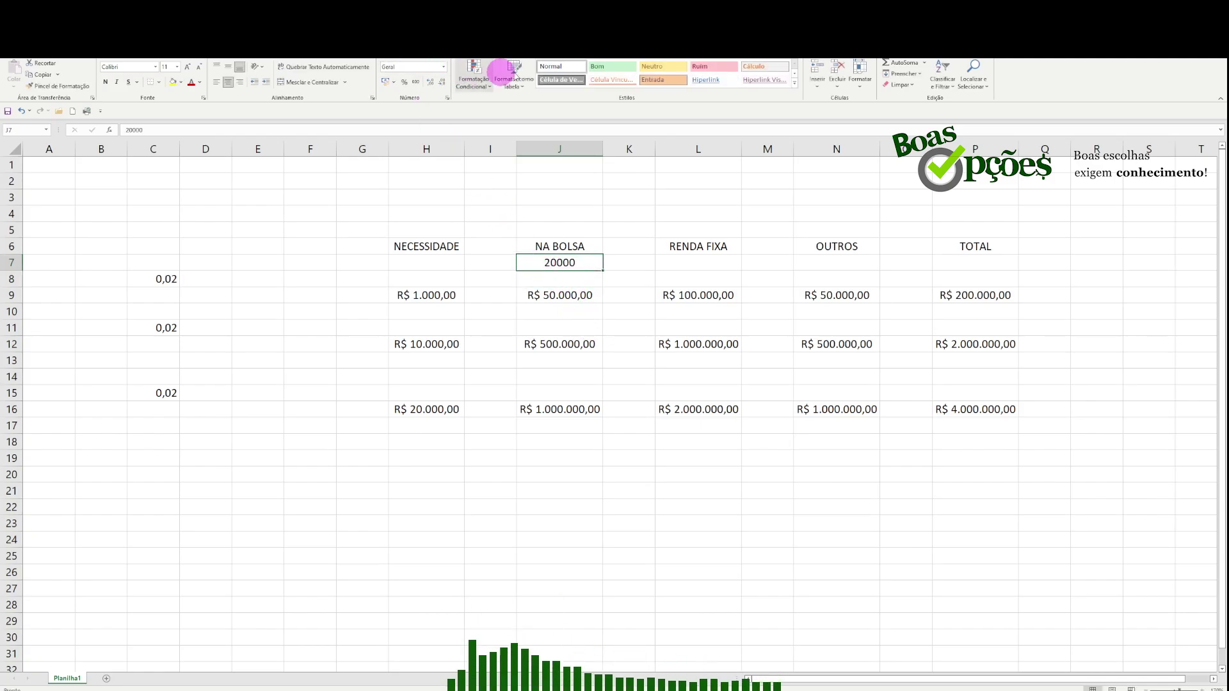
click(443, 67)
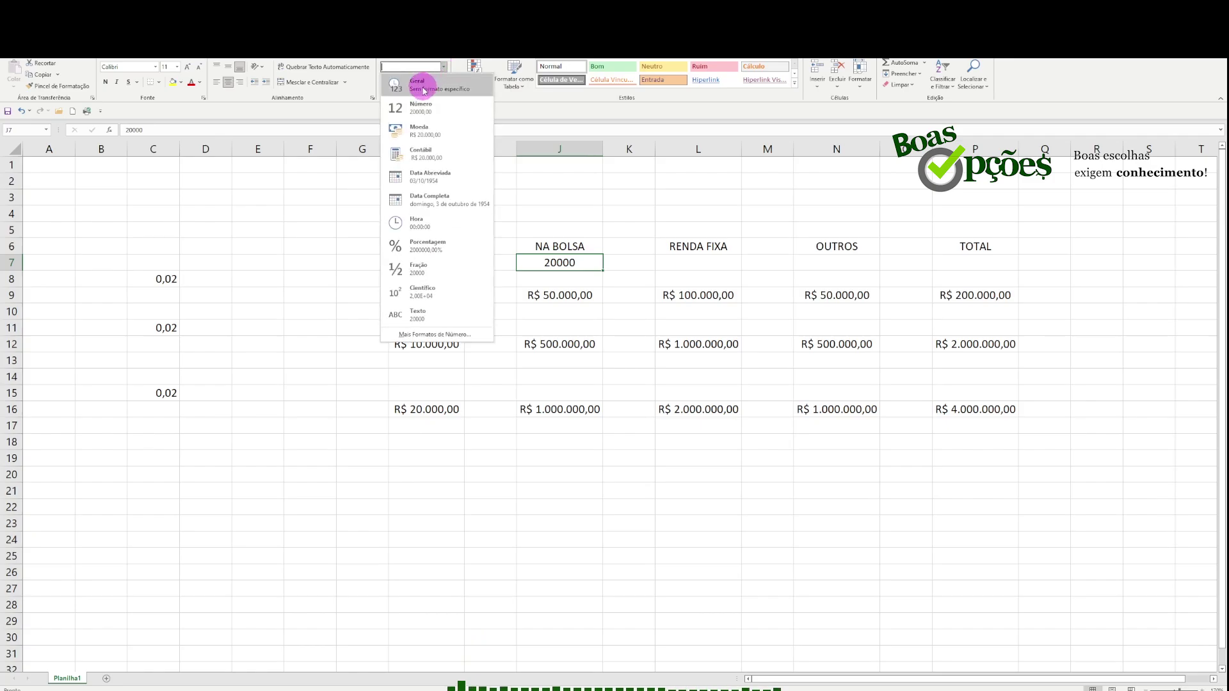
click(435, 133)
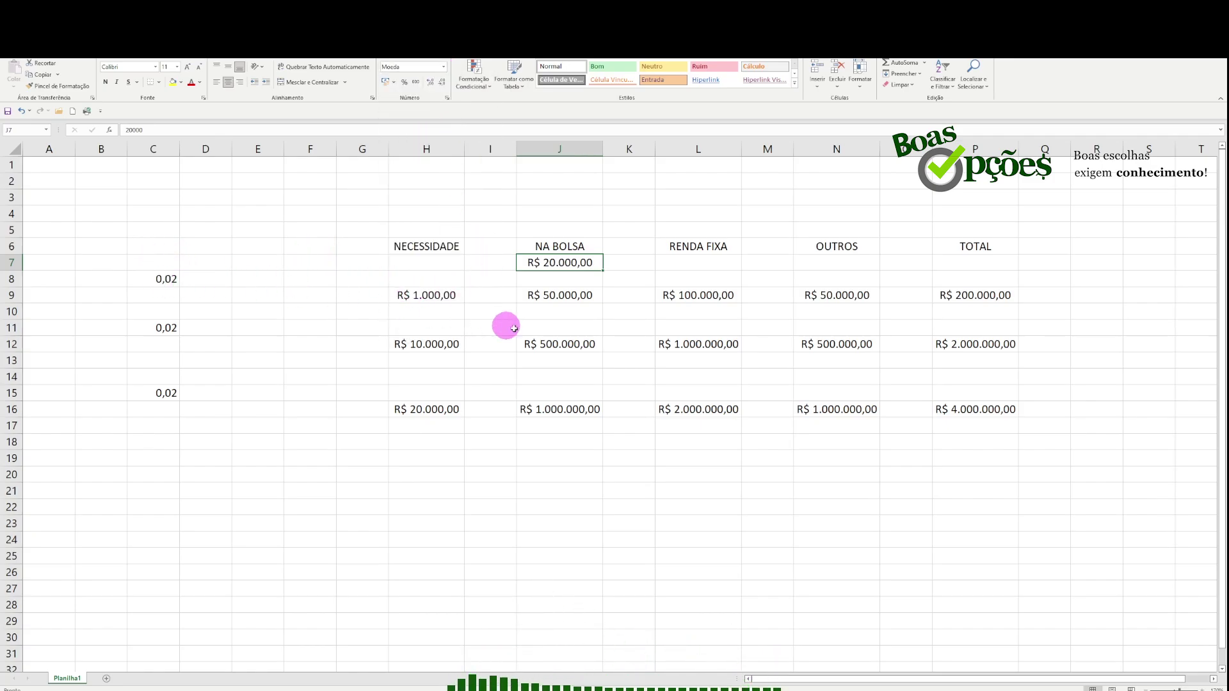
Step: Change the NA BOLSA amount in J7 to 25.000
click(568, 298)
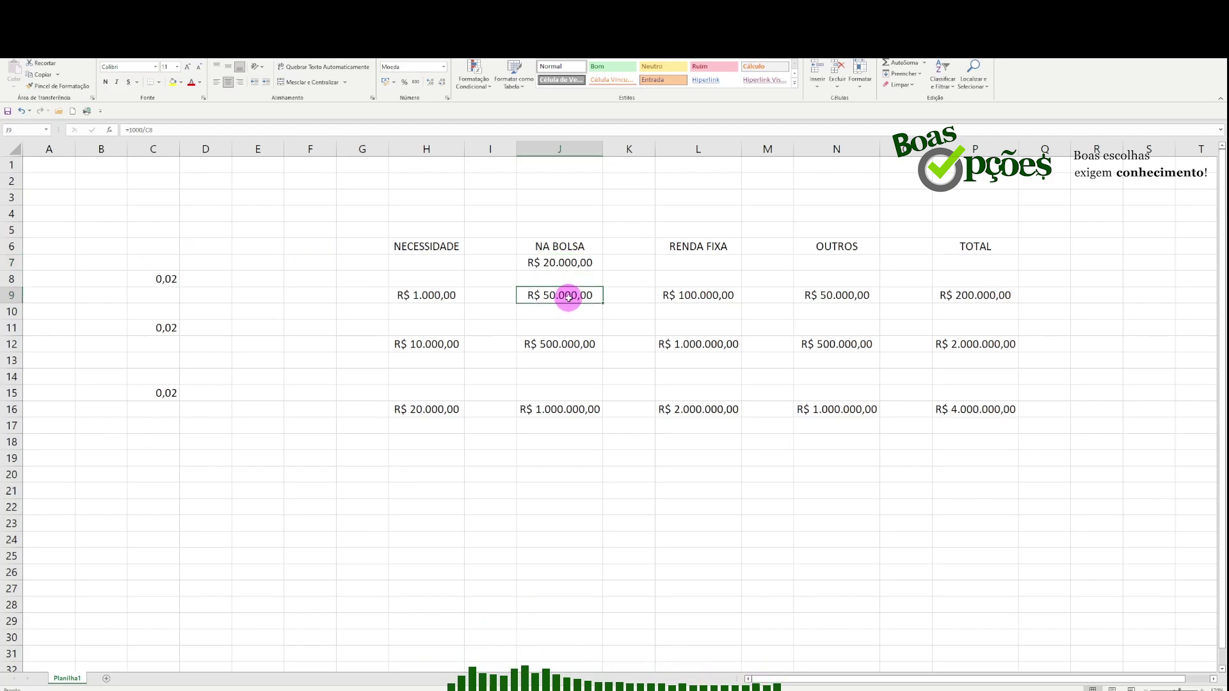
click(558, 263)
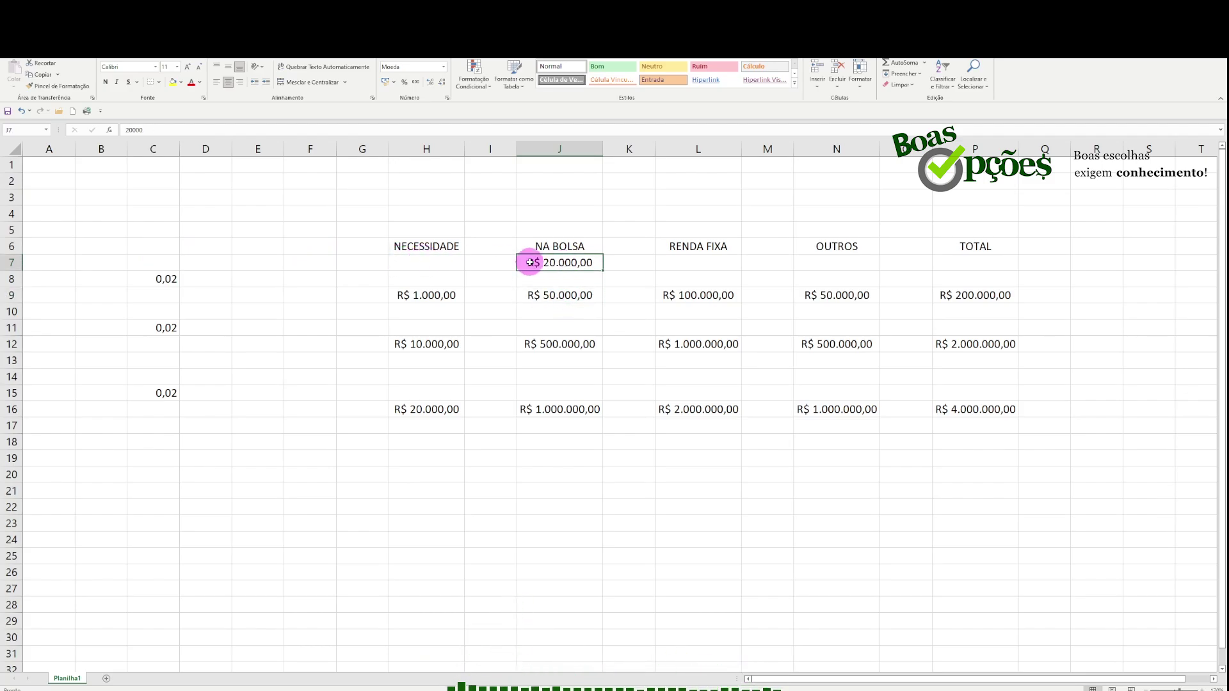
click(430, 263)
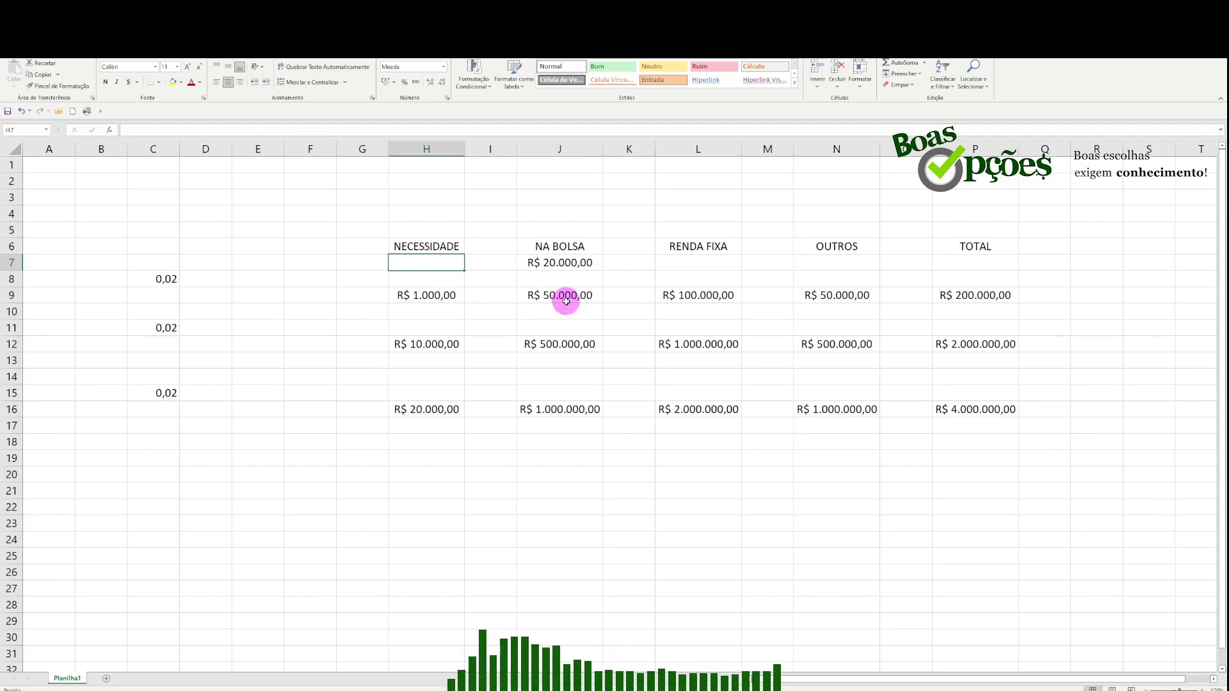
click(550, 266)
text(2)
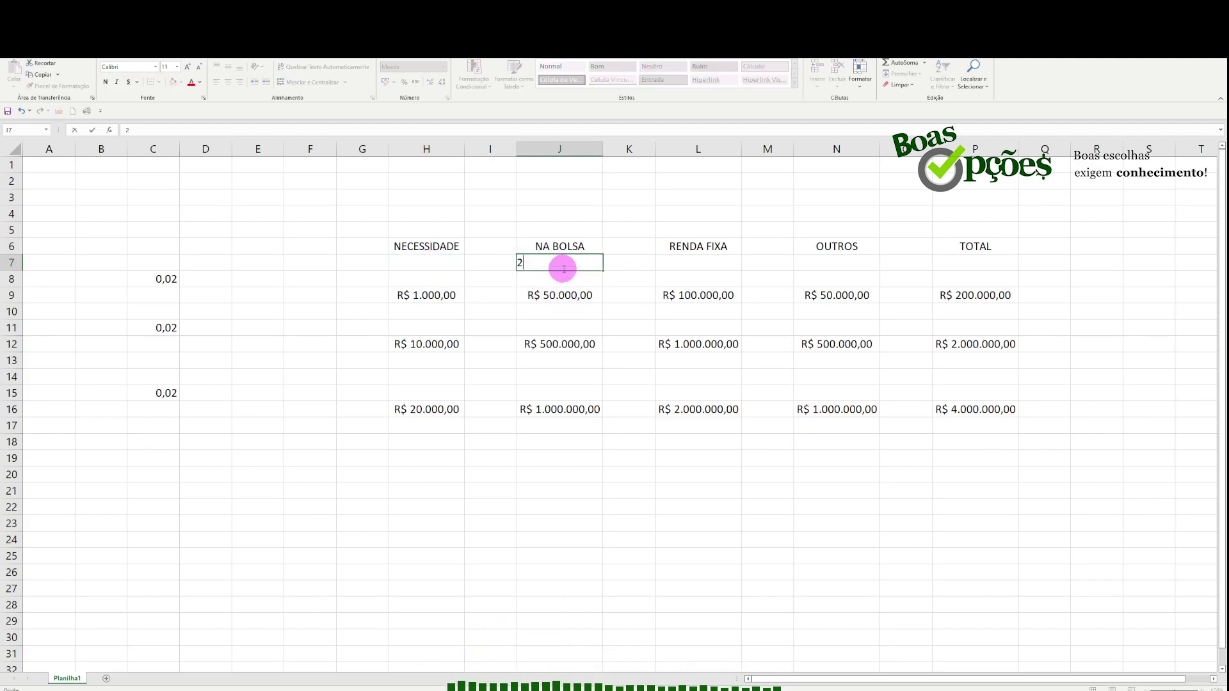
text(5.000)
key(Return)
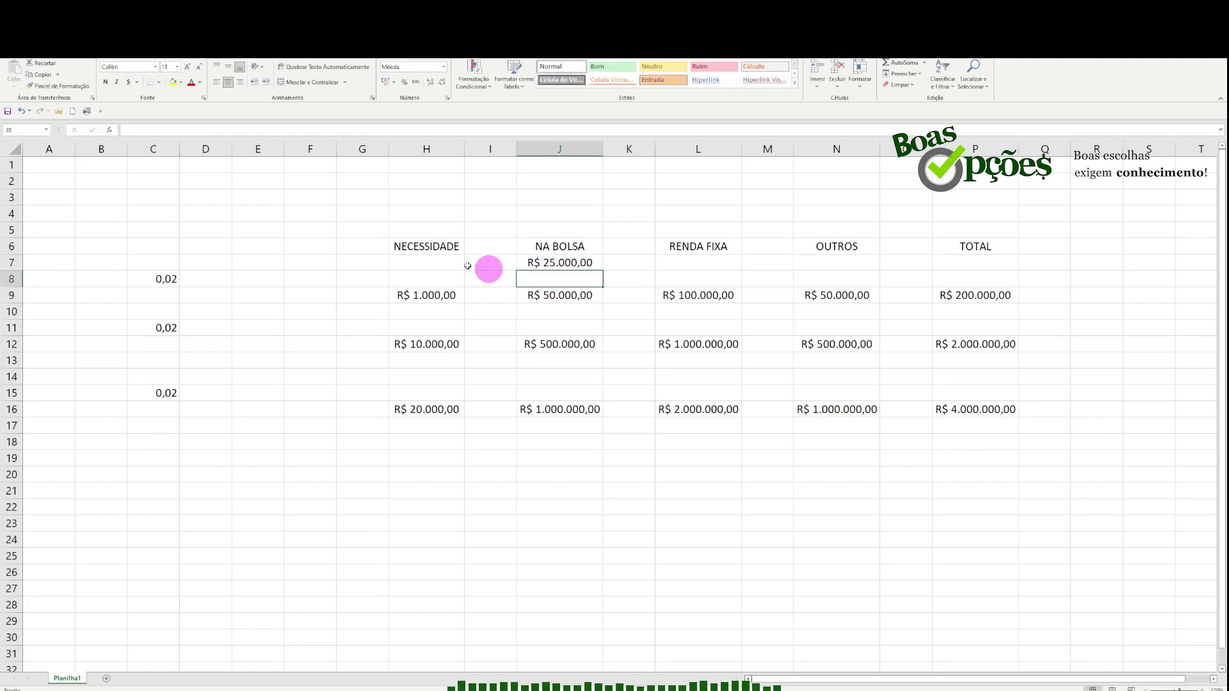
Step: Enter 500 in H7 under NECESSIDADE as the income need for the new row
click(434, 263)
text(500)
key(Return)
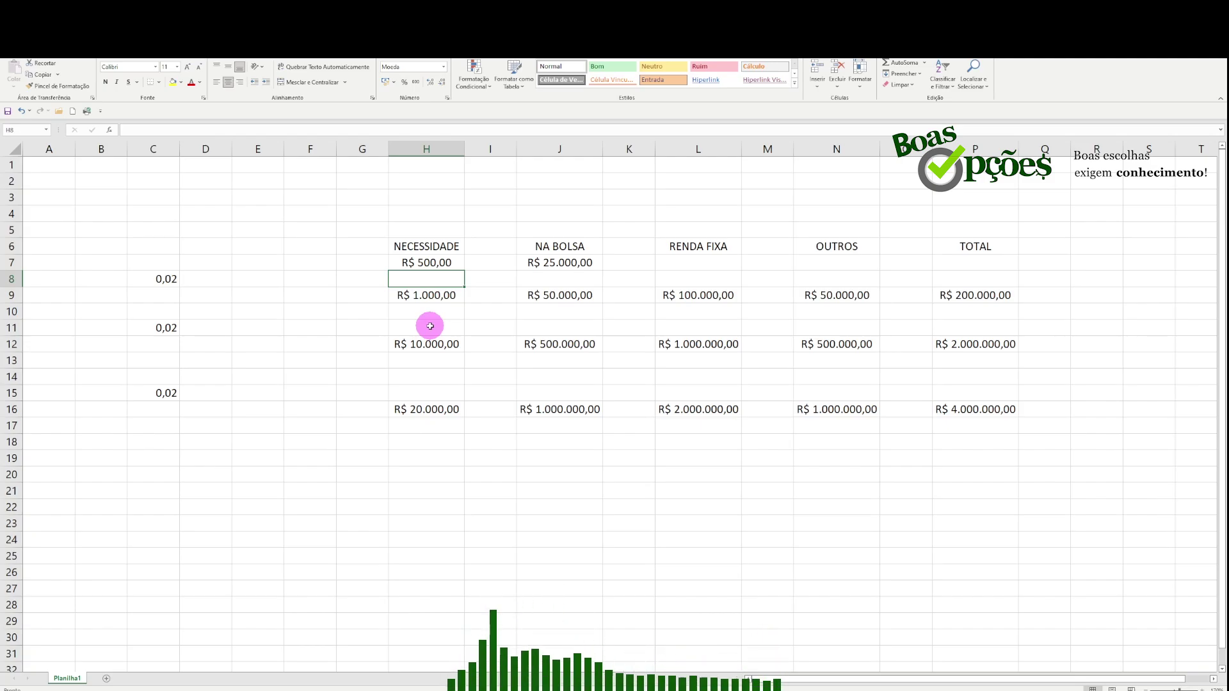
click(425, 263)
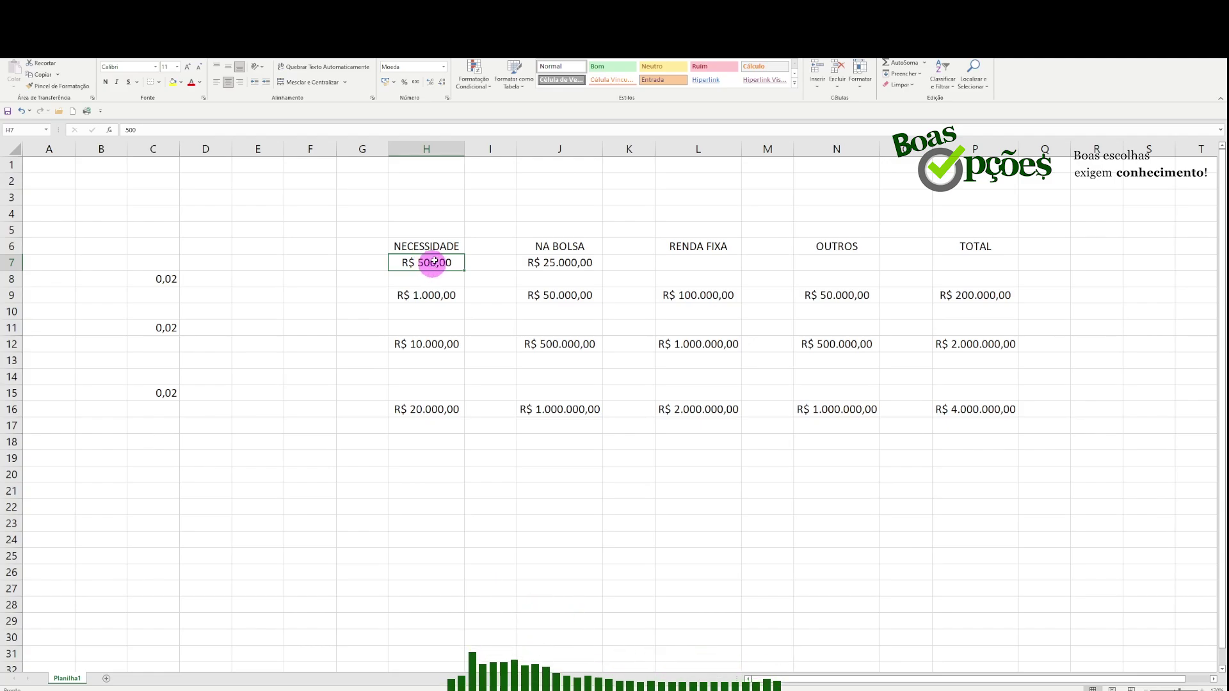
Step: Check the 500 need in row 7 against its NA BOLSA amount and the 0,02 rate in C8
click(590, 263)
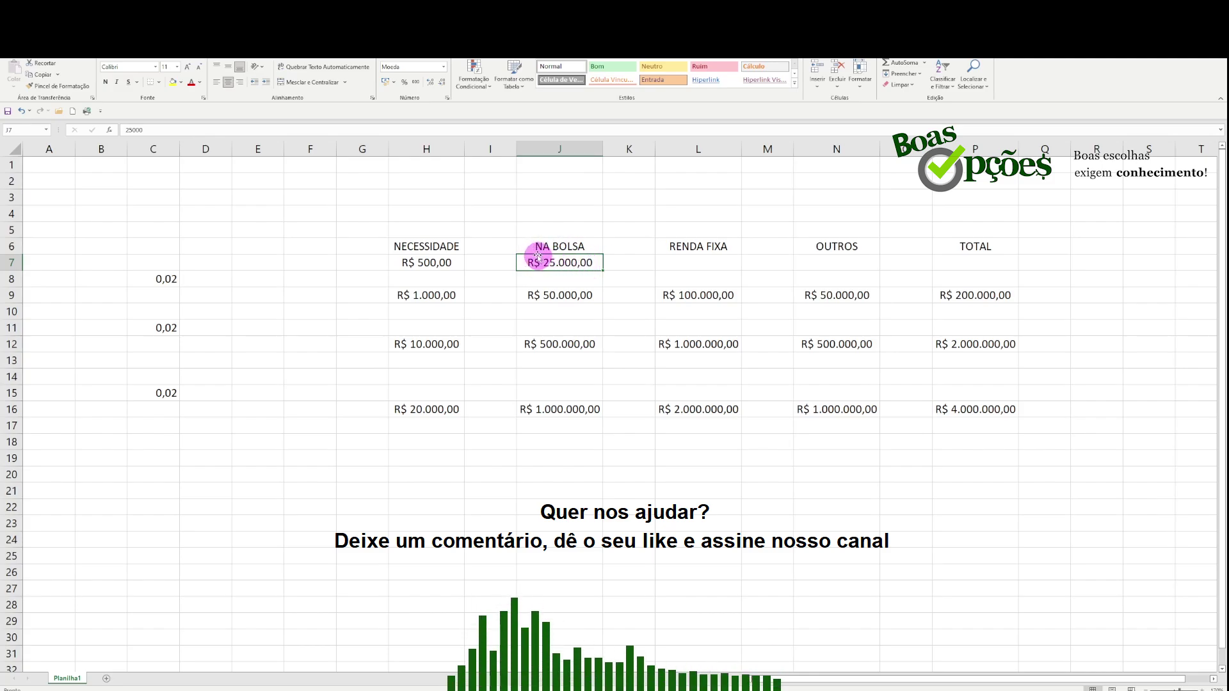
click(423, 275)
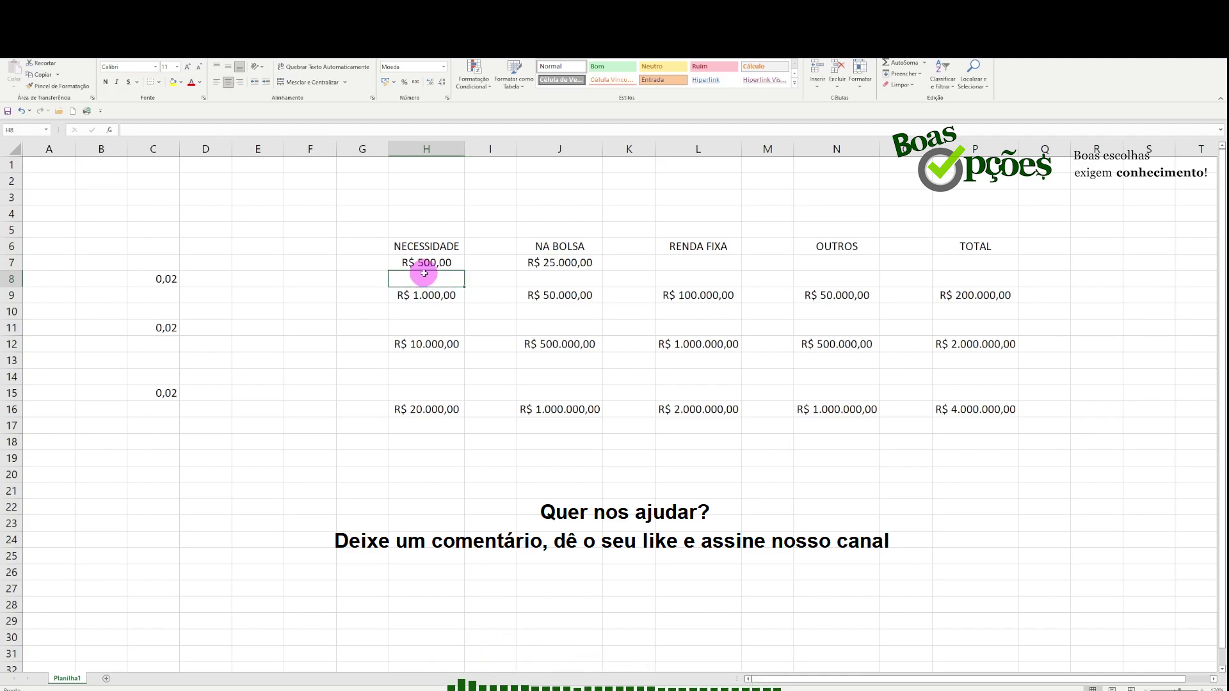
click(428, 263)
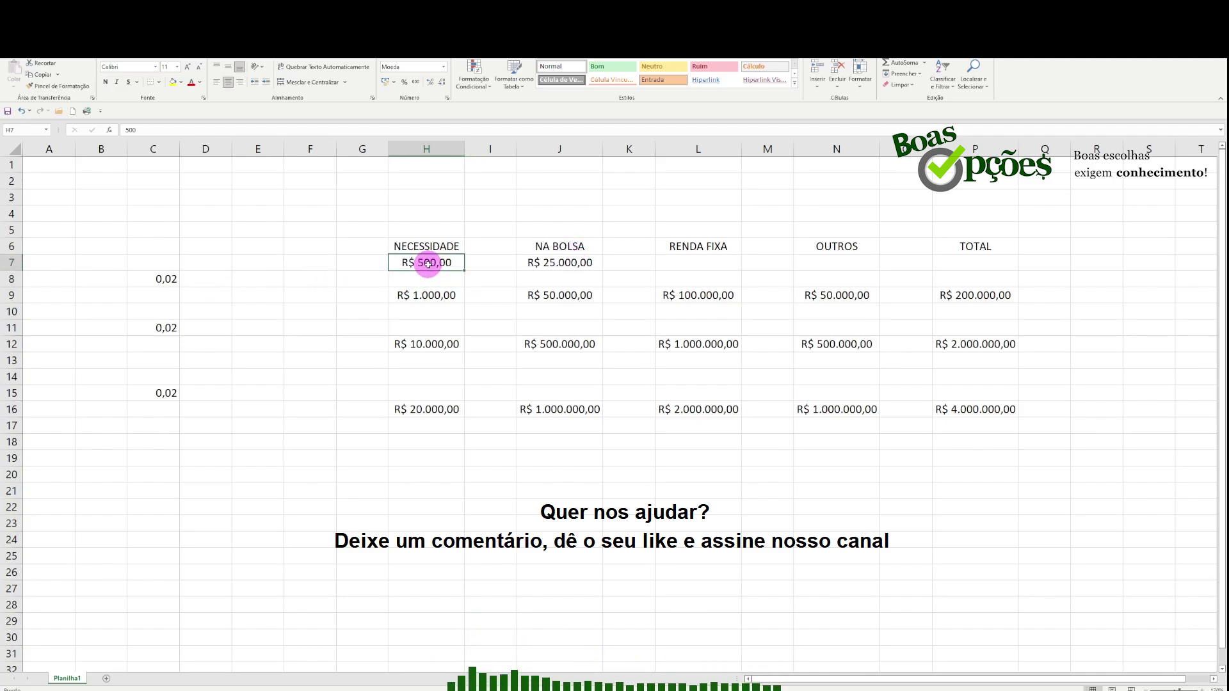
click(166, 280)
click(425, 263)
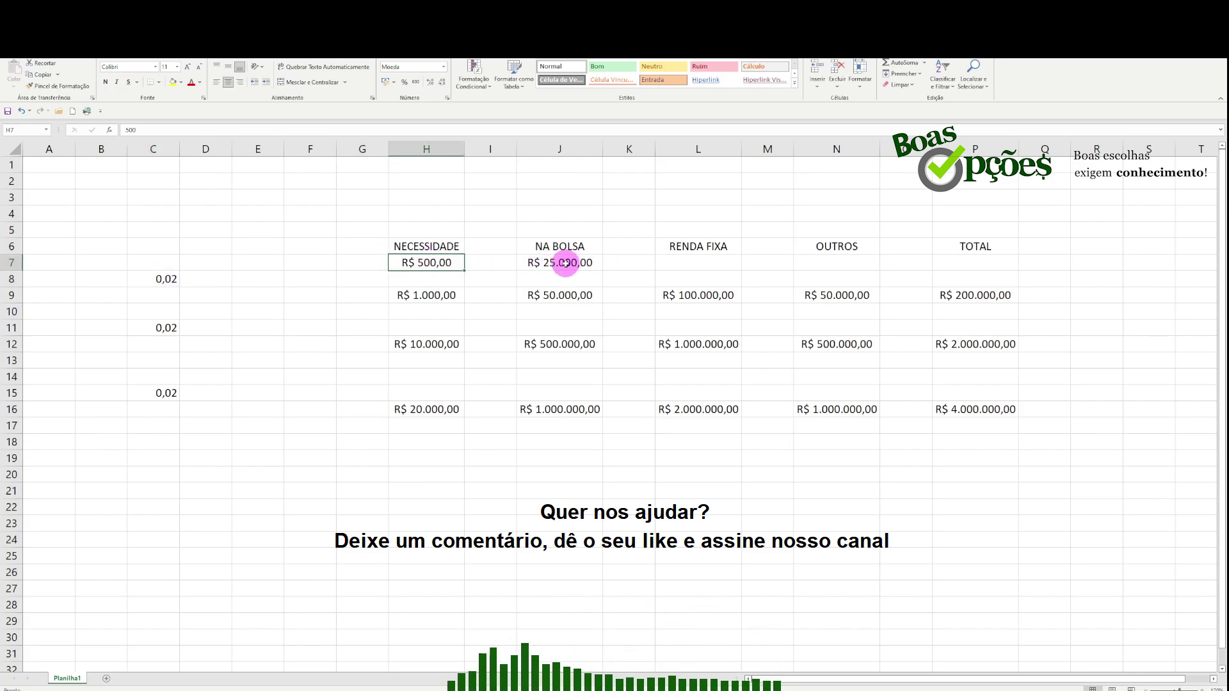
click(565, 263)
Step: Compare the NA BOLSA and RENDA FIXA amounts in row 9 for the 1.000 need
click(559, 298)
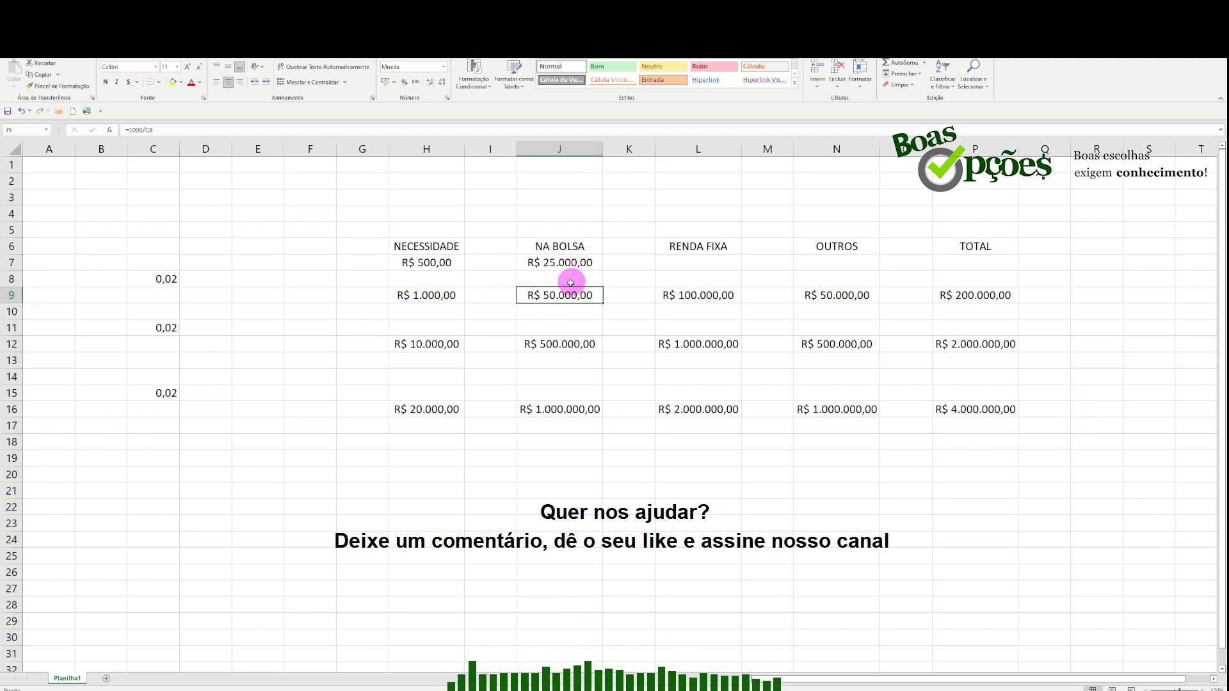
click(709, 296)
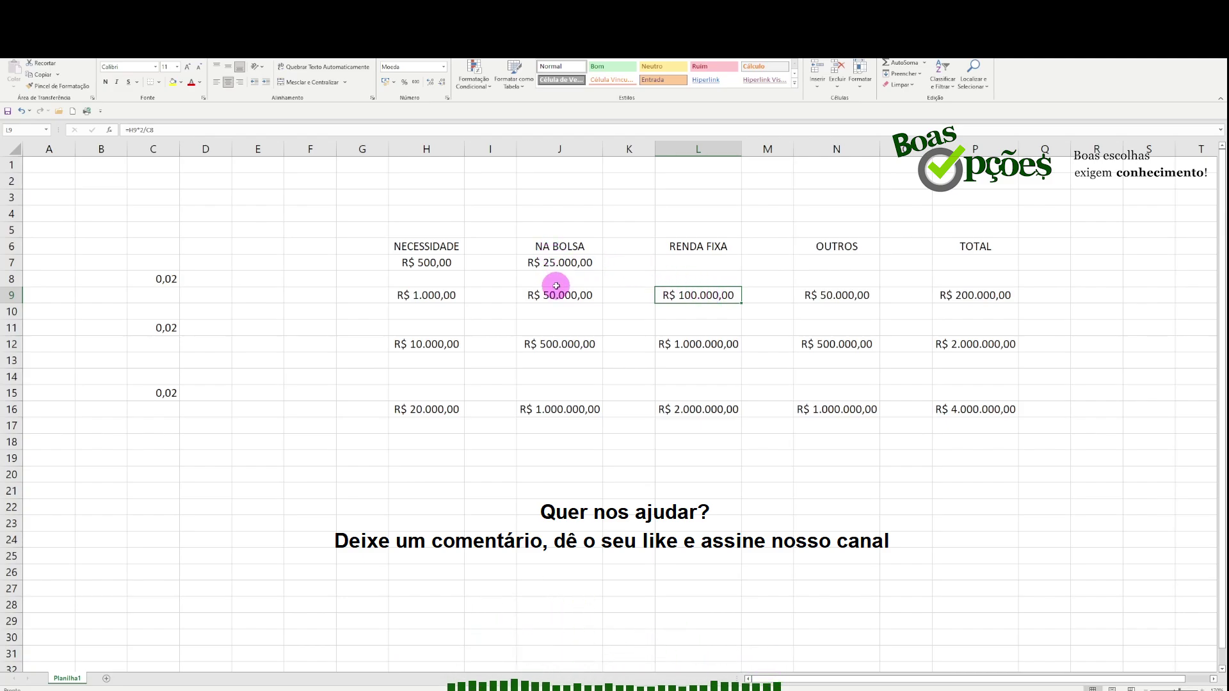
click(528, 295)
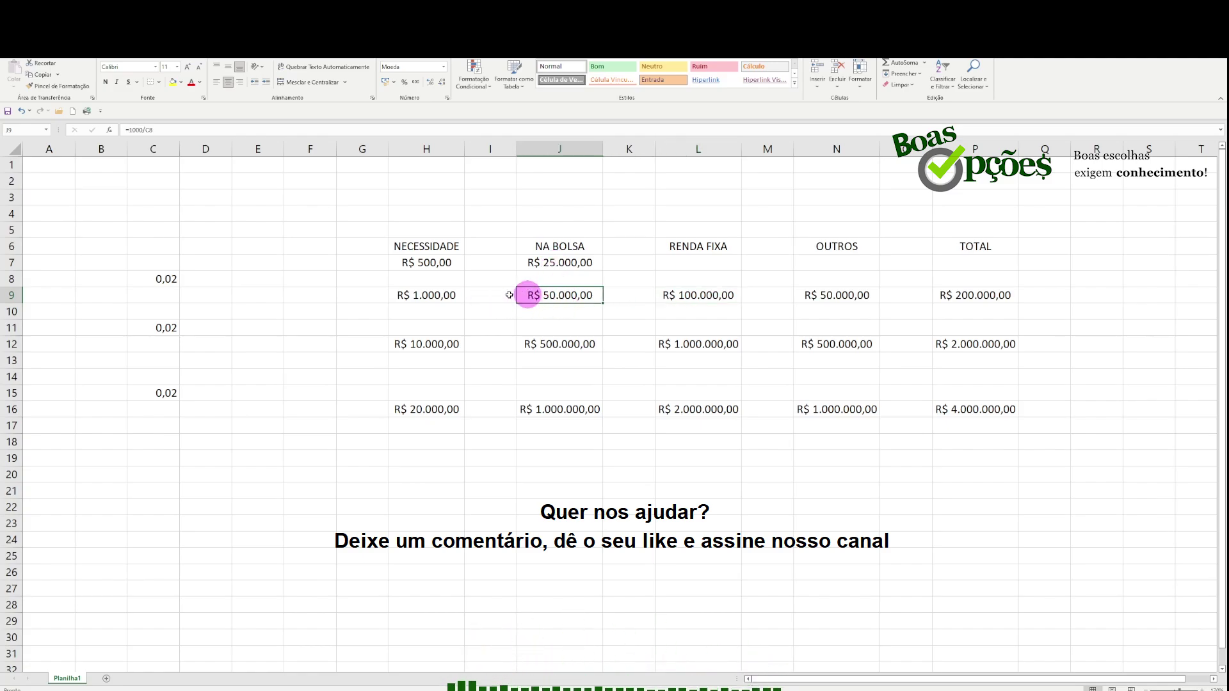
click(434, 295)
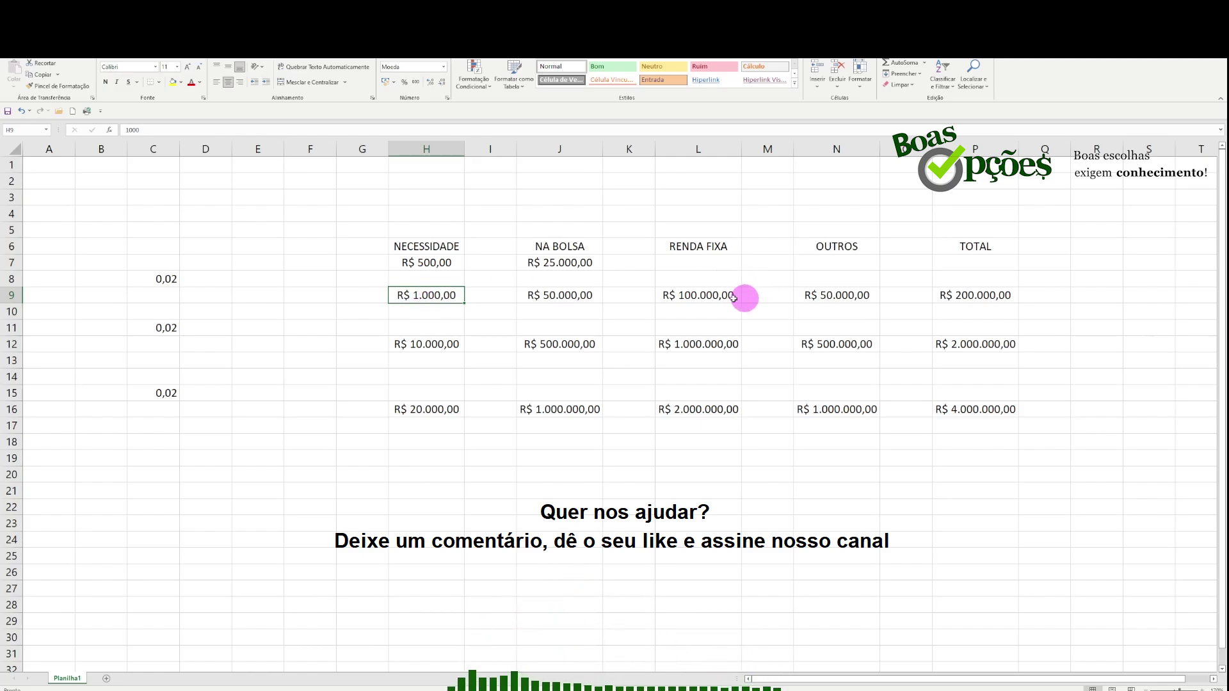
click(701, 296)
click(584, 292)
click(691, 302)
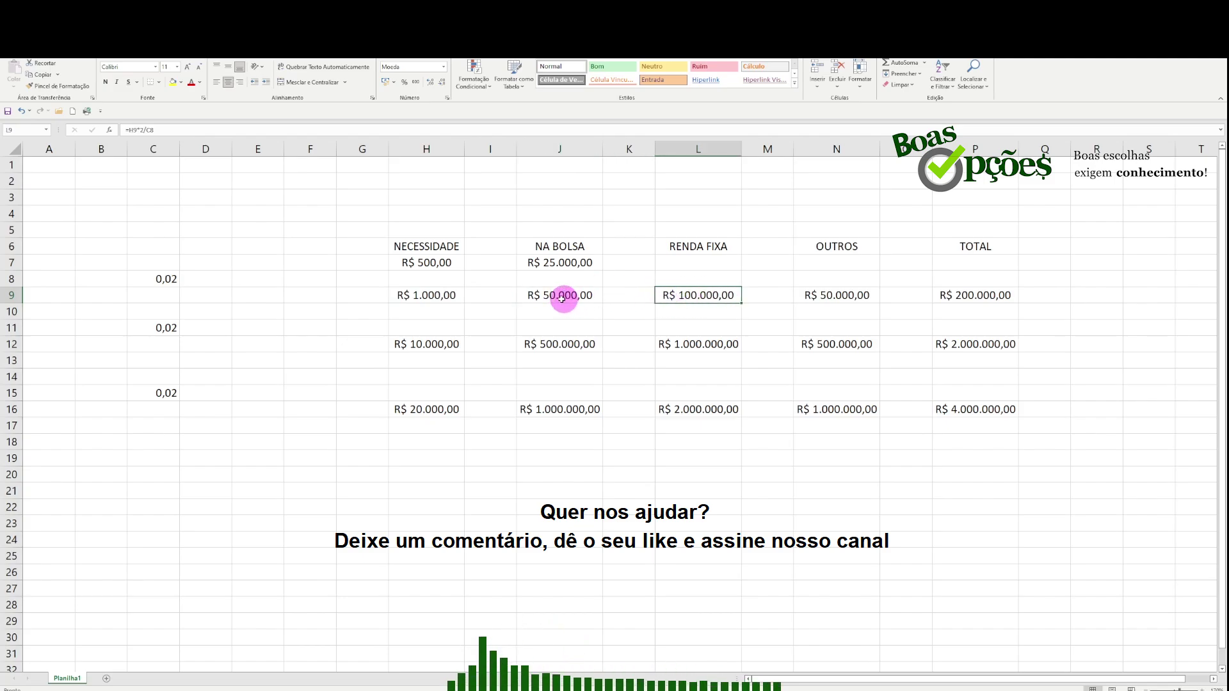
click(564, 298)
click(692, 299)
click(573, 298)
click(694, 301)
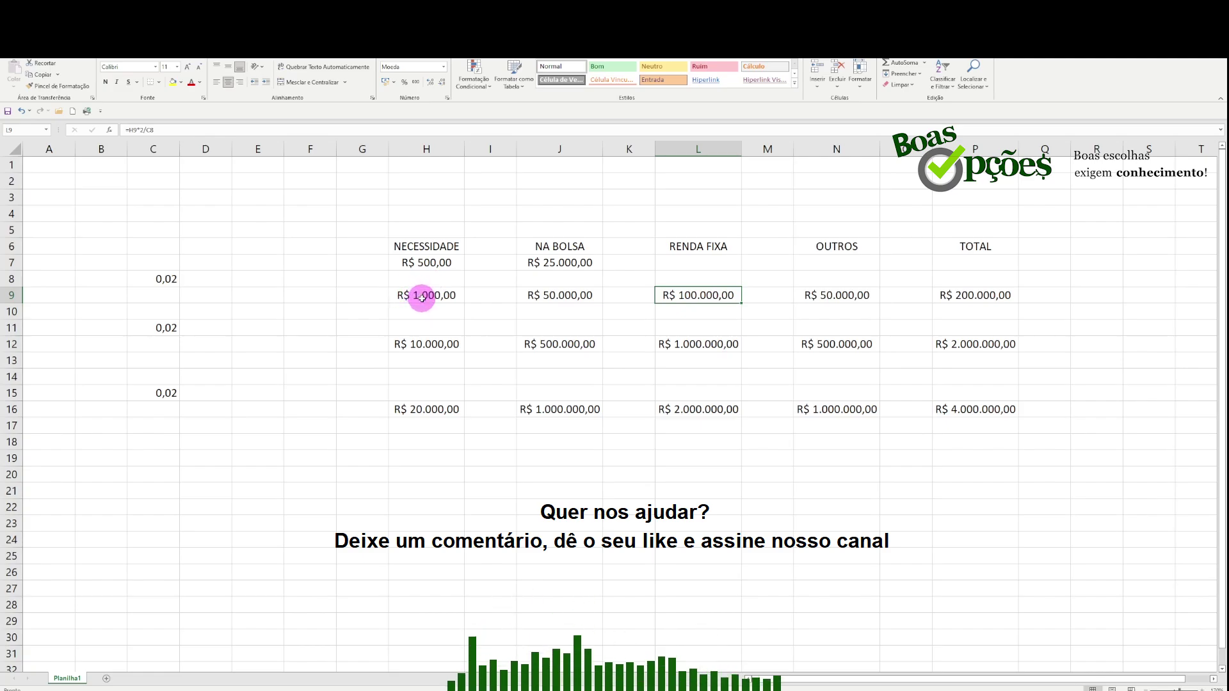
Step: Calculate 4000 divided by 200000 in J20 with the formula =4000/200000
click(550, 479)
text(4000/200000)
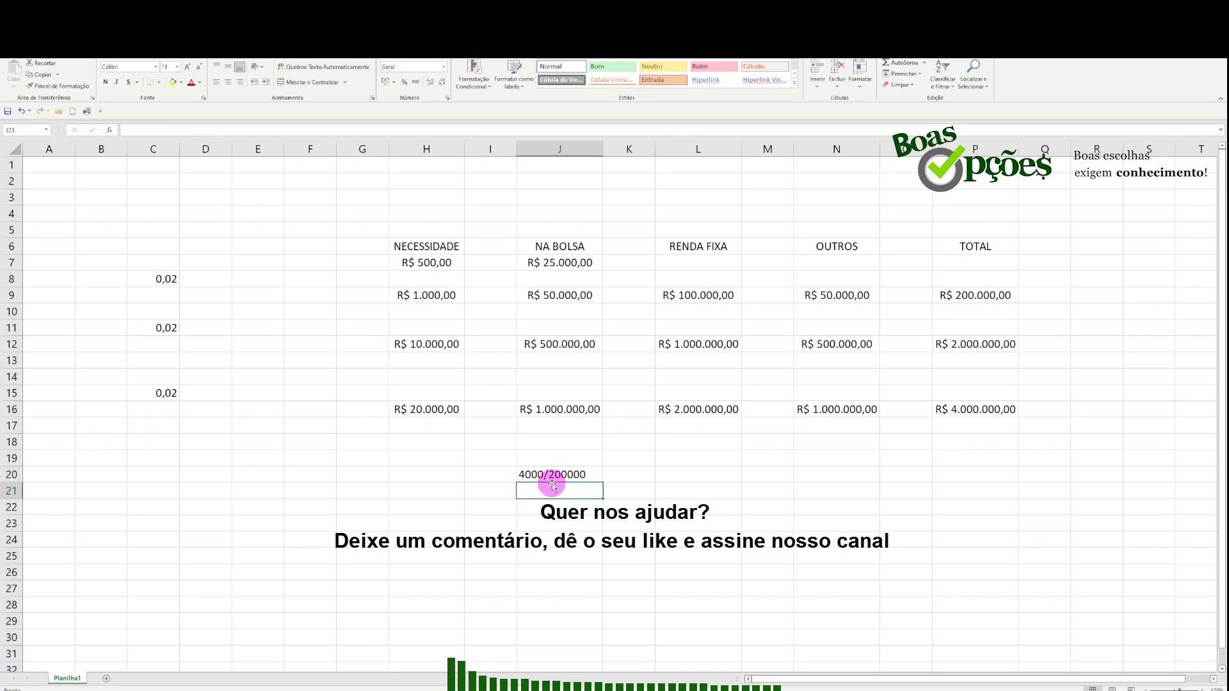
key(Escape)
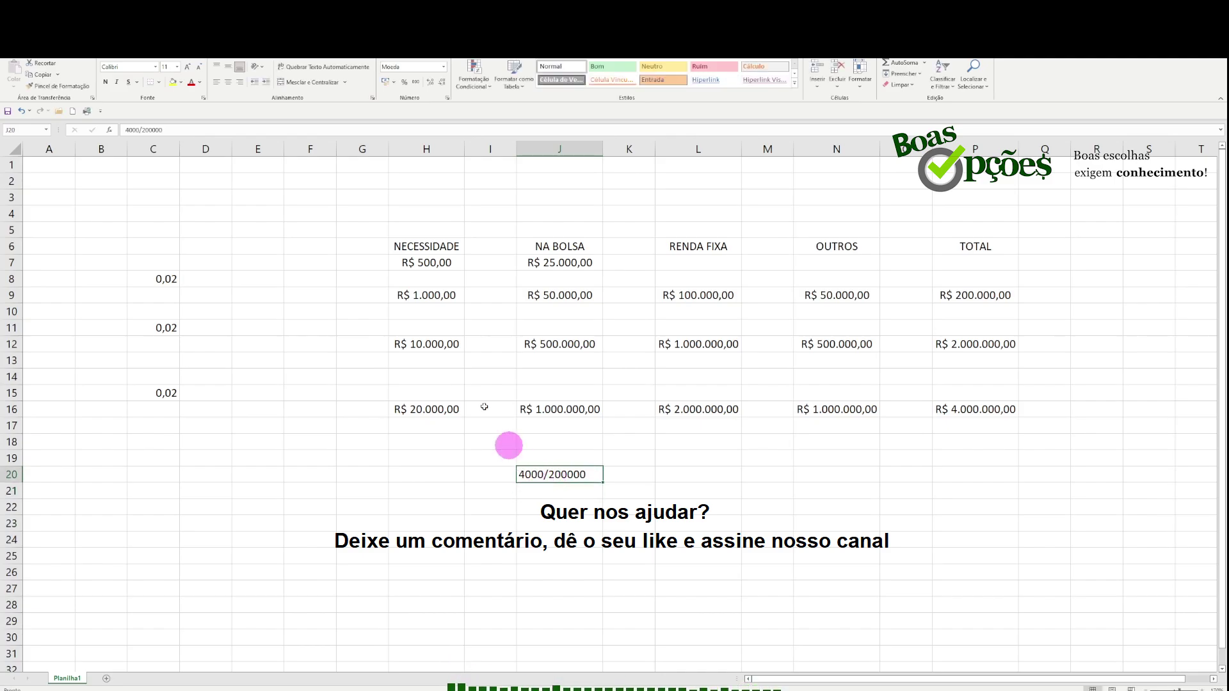
click(126, 130)
text(=)
key(Return)
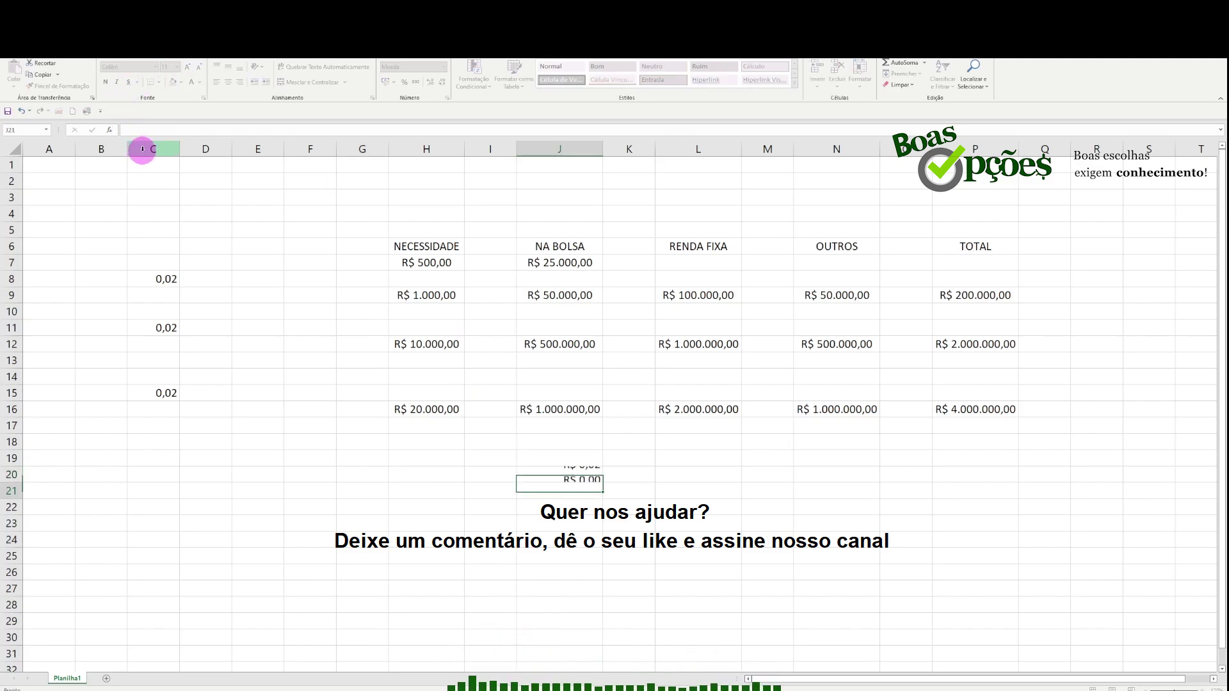
click(588, 476)
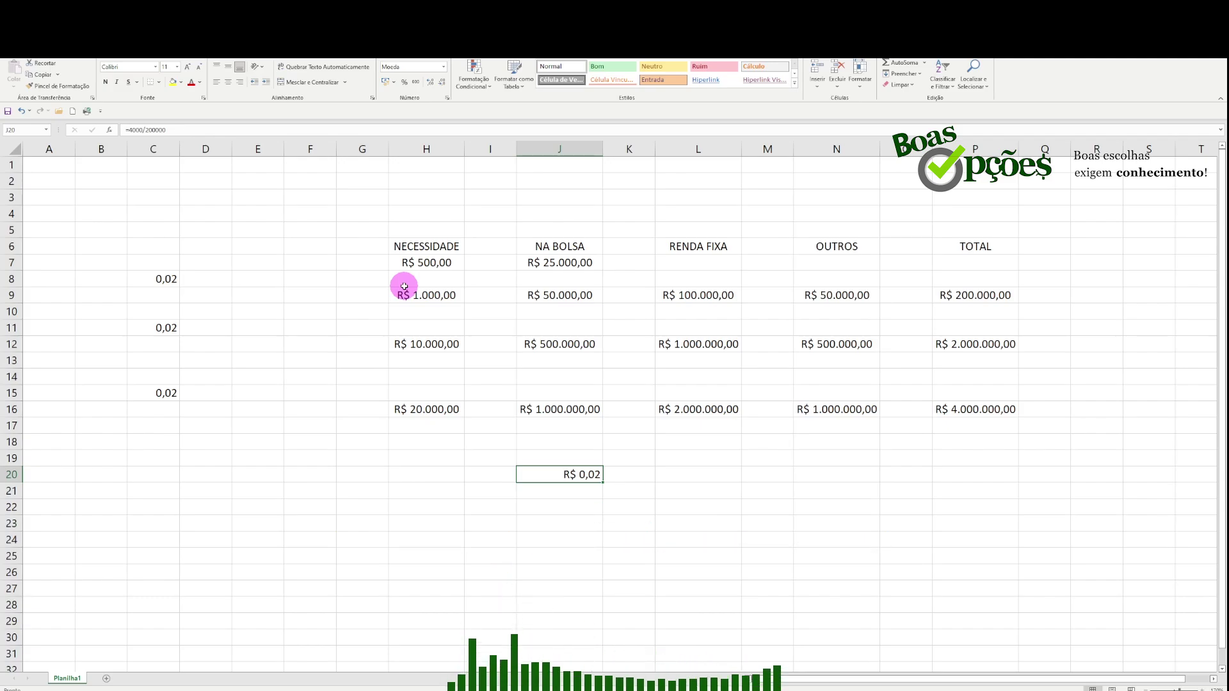
Step: Compare the NA BOLSA and RENDA FIXA amounts in row 12 and review the 1.000 and 10.000 needs
click(434, 310)
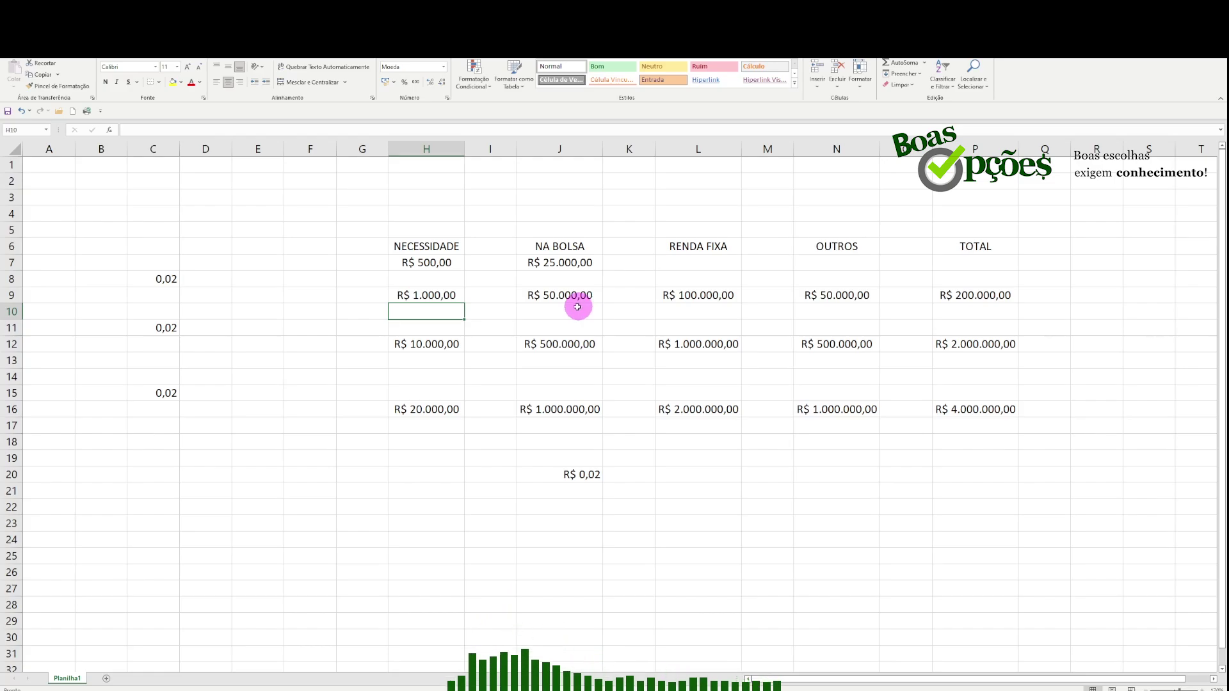
click(549, 307)
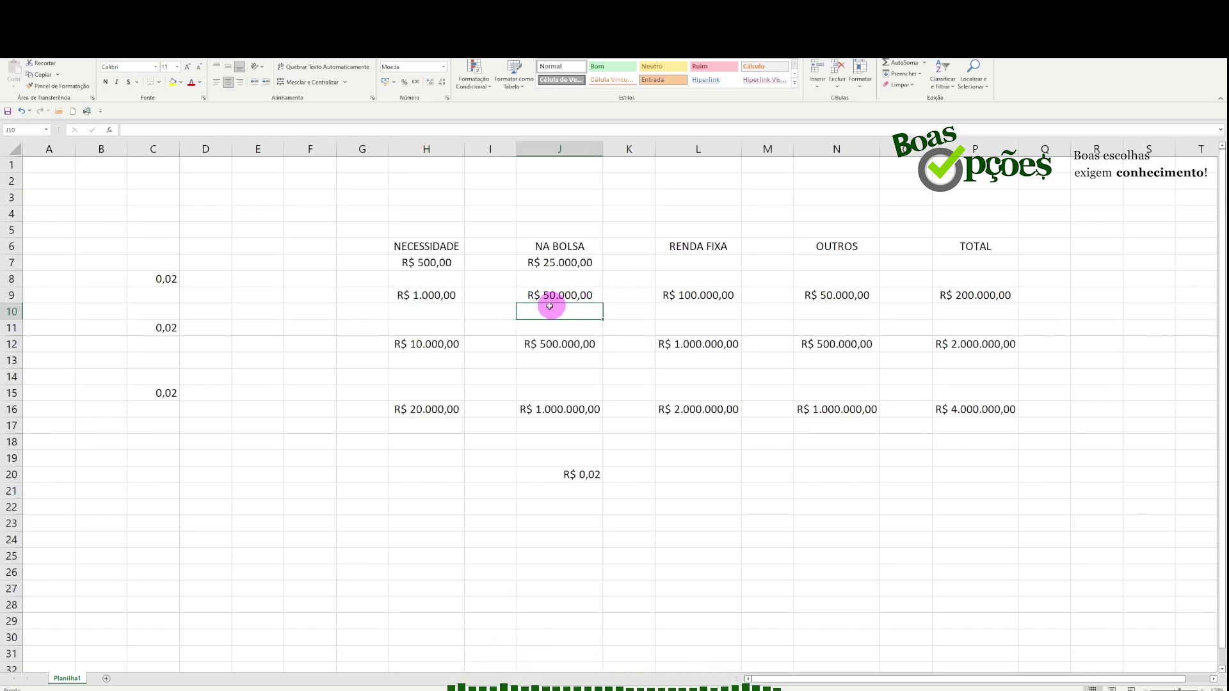
click(458, 310)
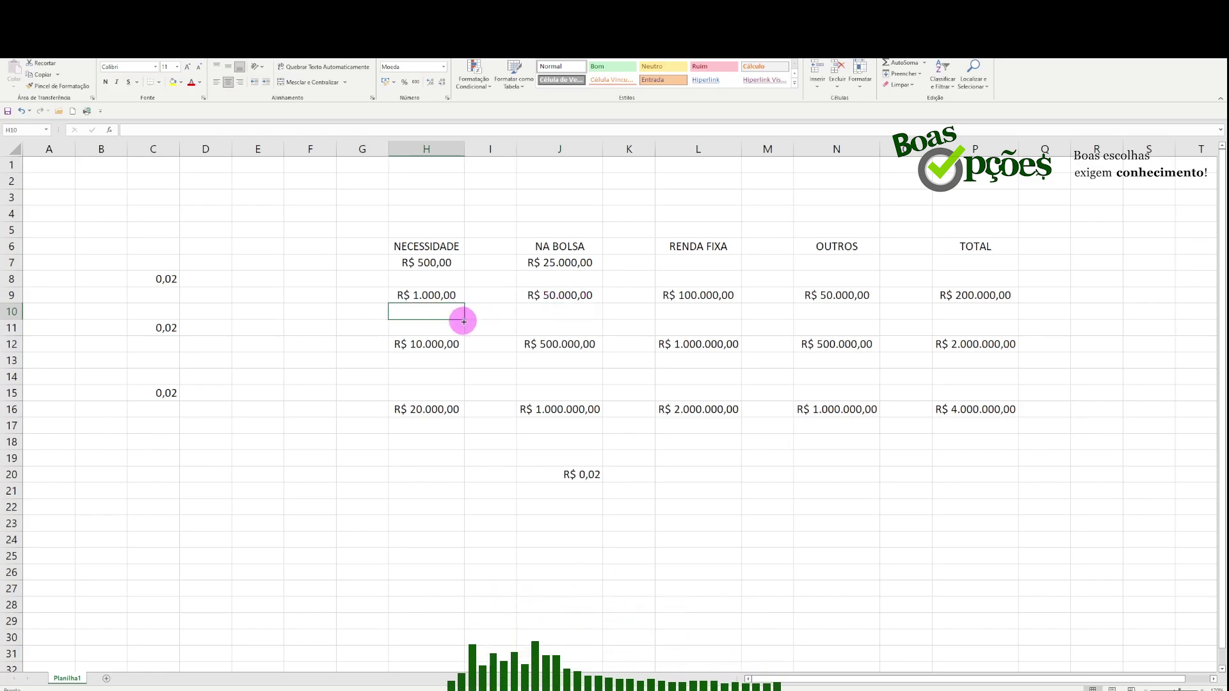
click(407, 326)
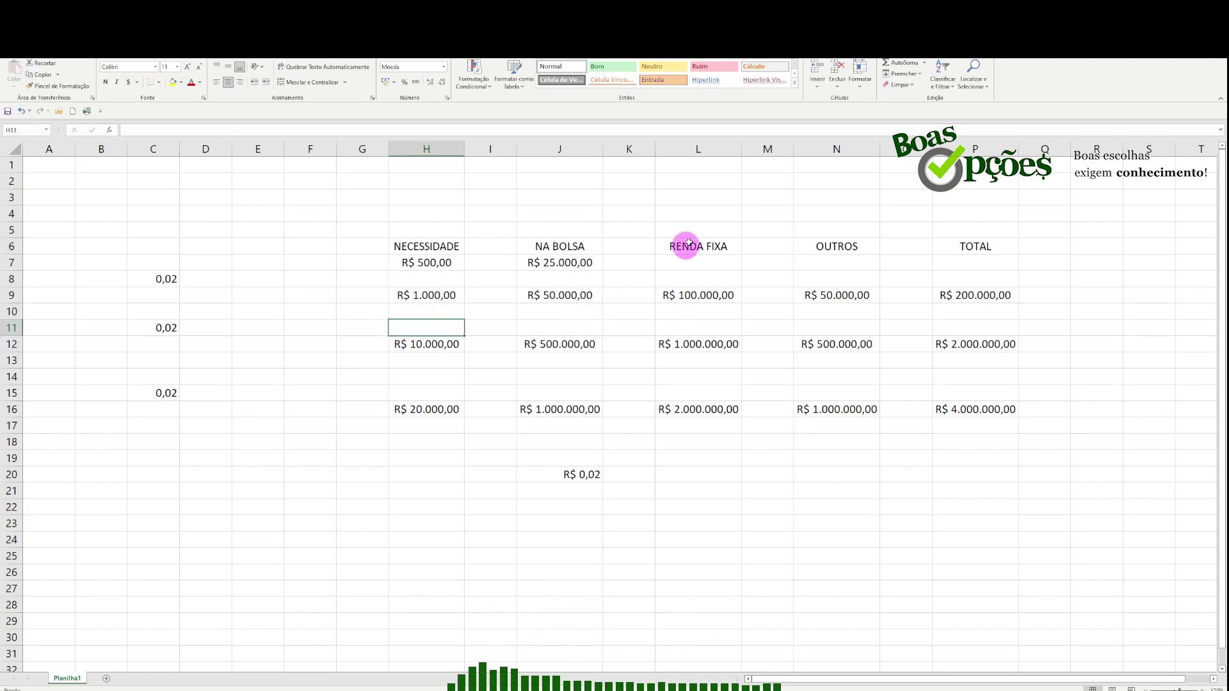
click(568, 344)
click(701, 351)
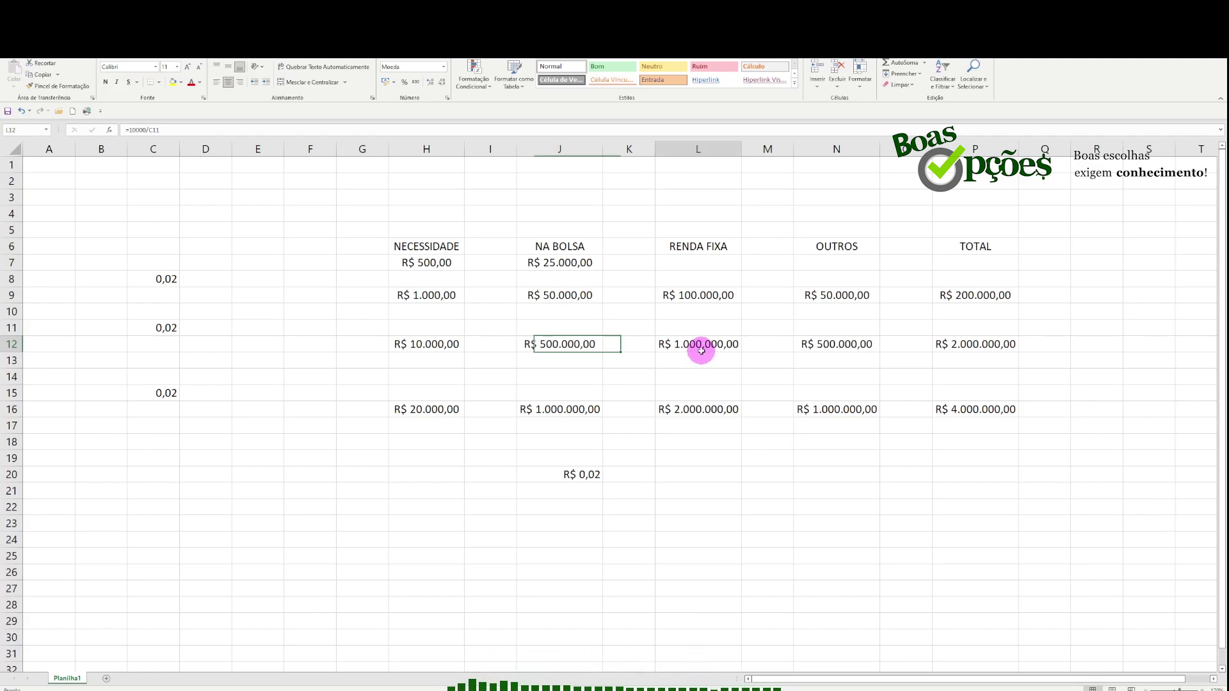
click(557, 346)
click(700, 343)
click(562, 342)
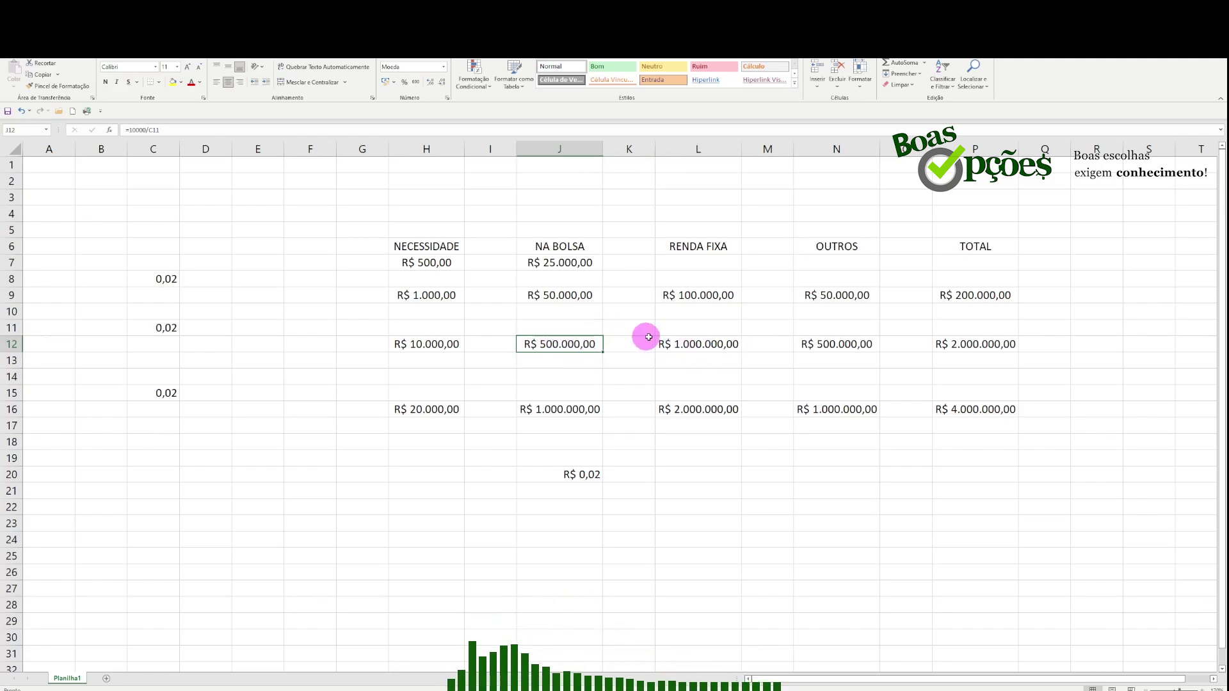
click(666, 343)
click(541, 331)
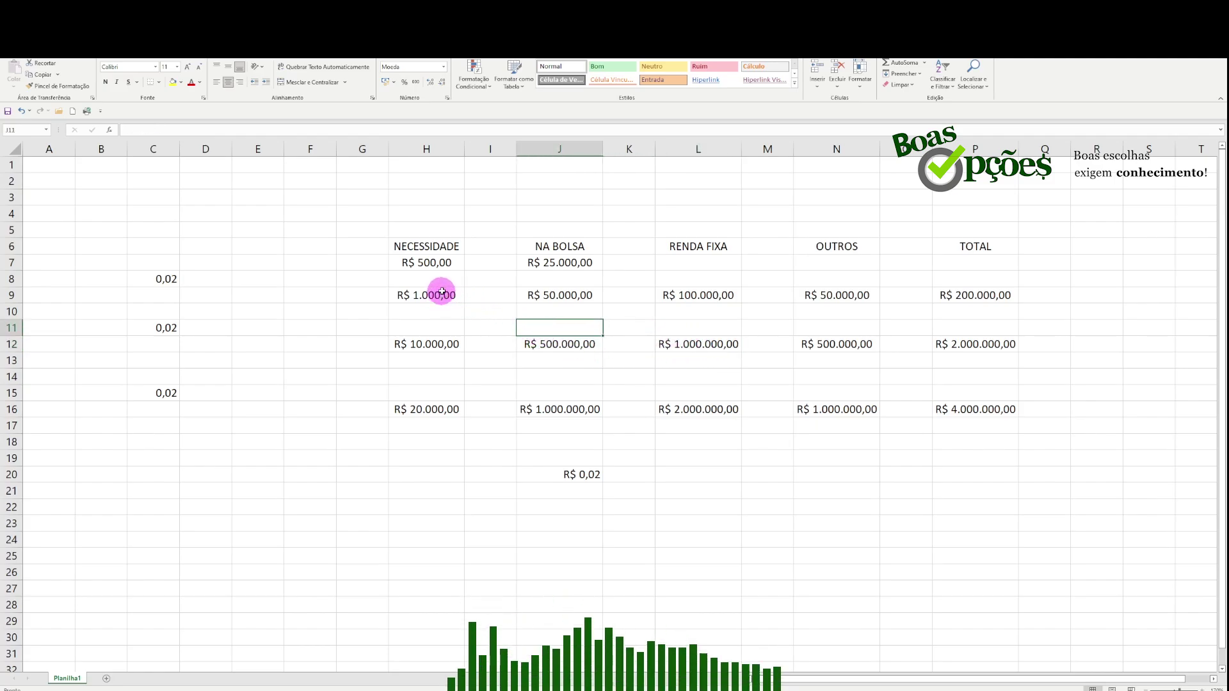
click(587, 344)
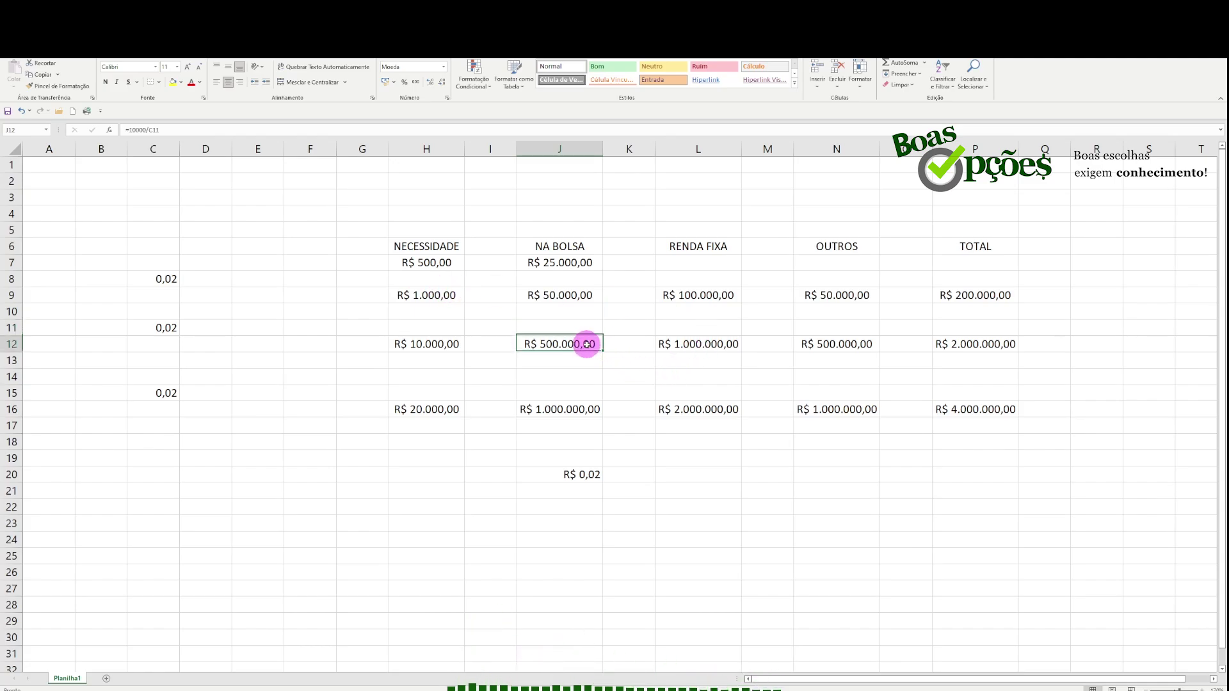
click(416, 343)
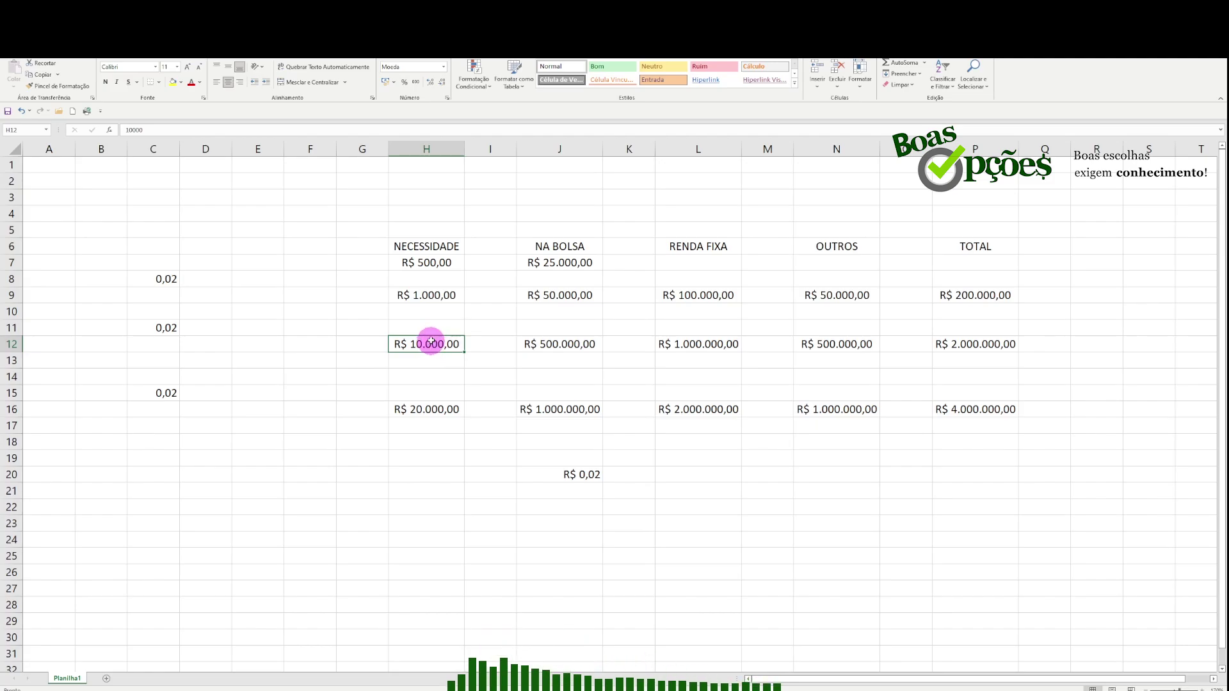
click(427, 328)
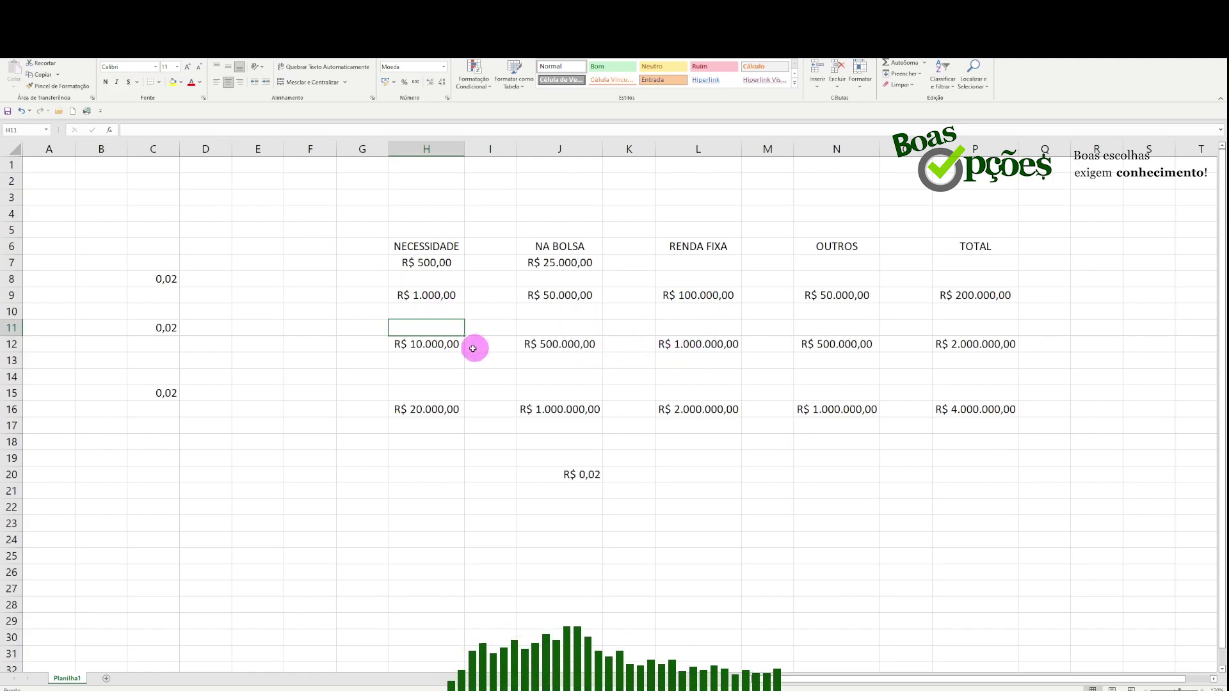
click(429, 298)
click(430, 311)
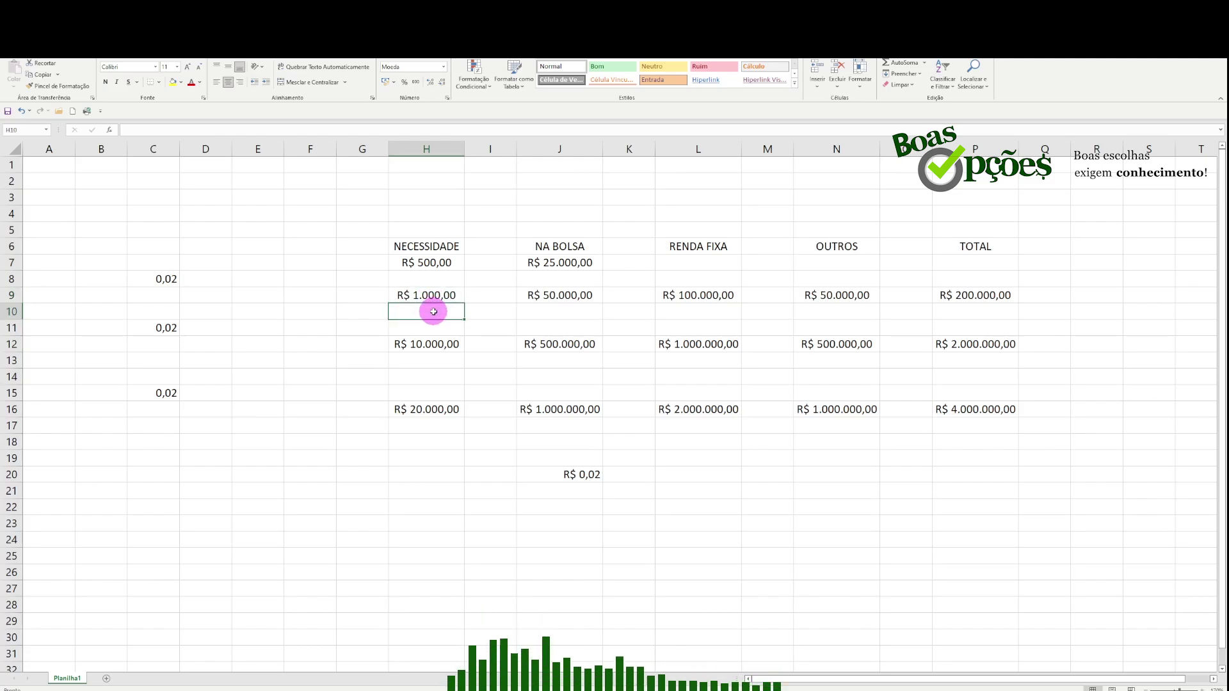
click(594, 477)
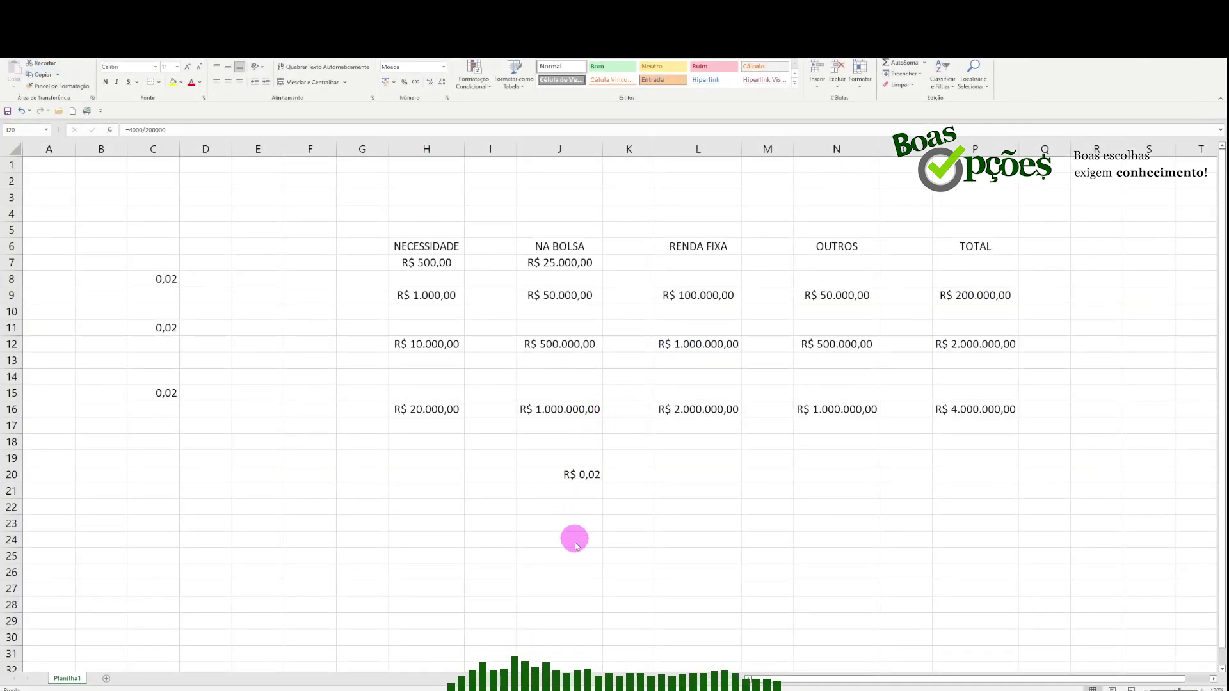
Step: Enter the compound growth formula =25000*(1+0,005)^5 in L22
click(697, 510)
text(=25000*)
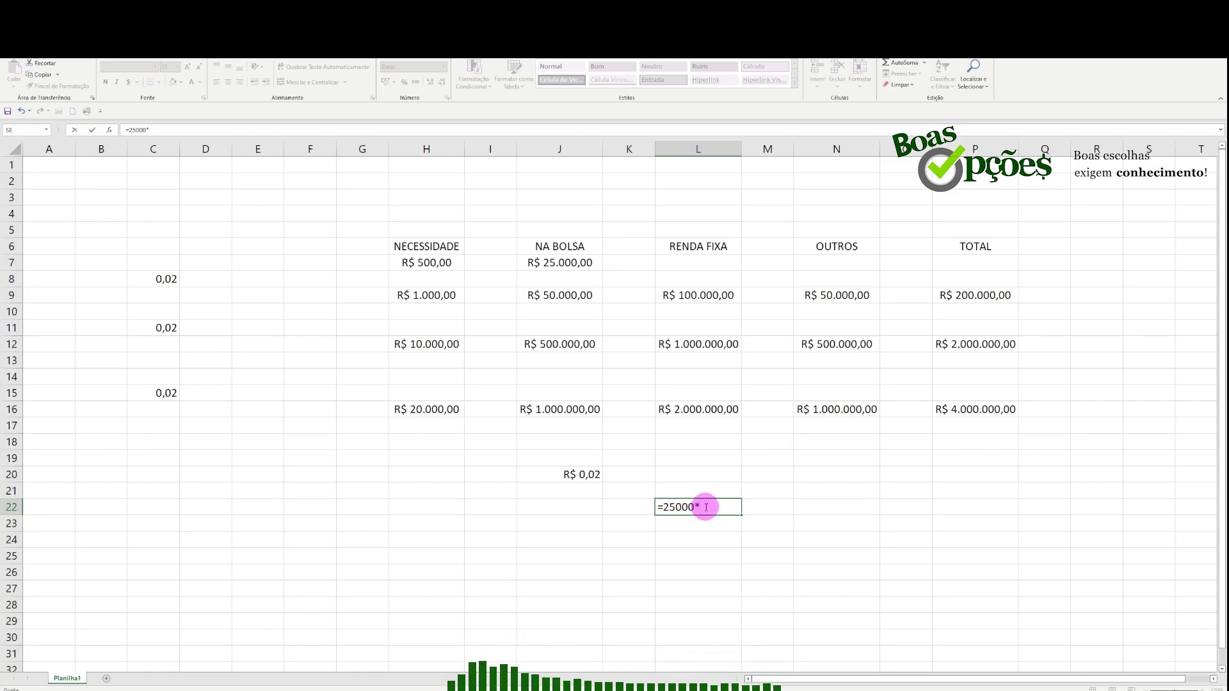
text((1+0,005)^5)
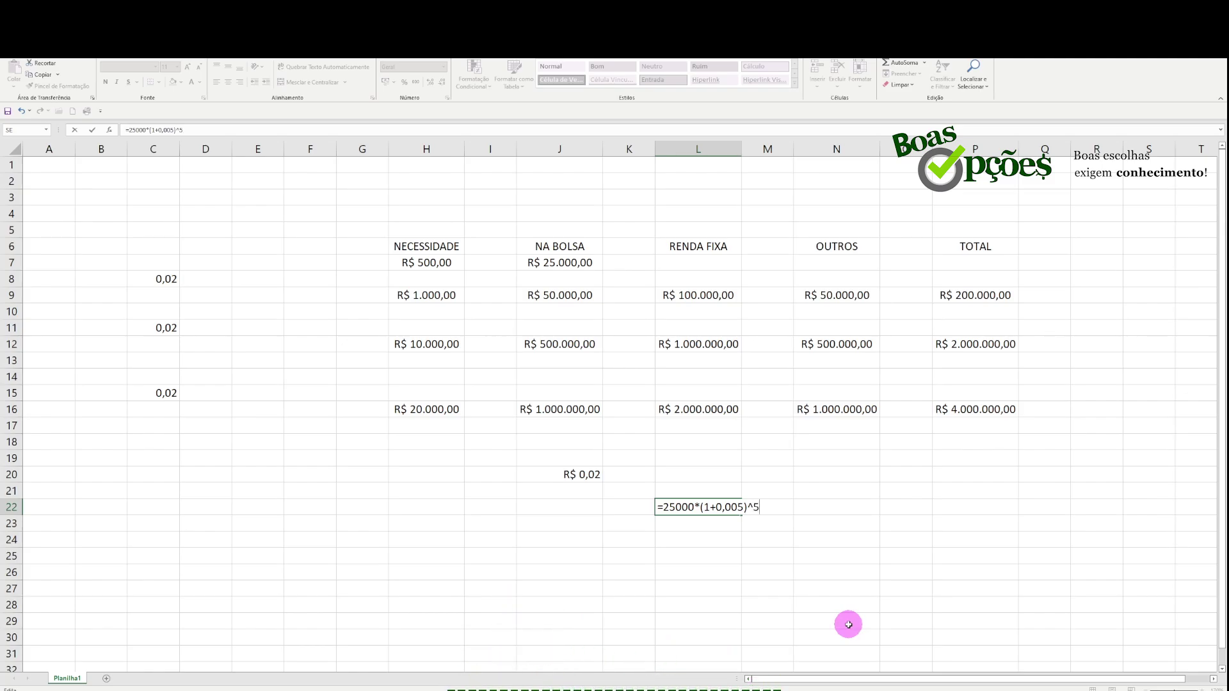
key(Return)
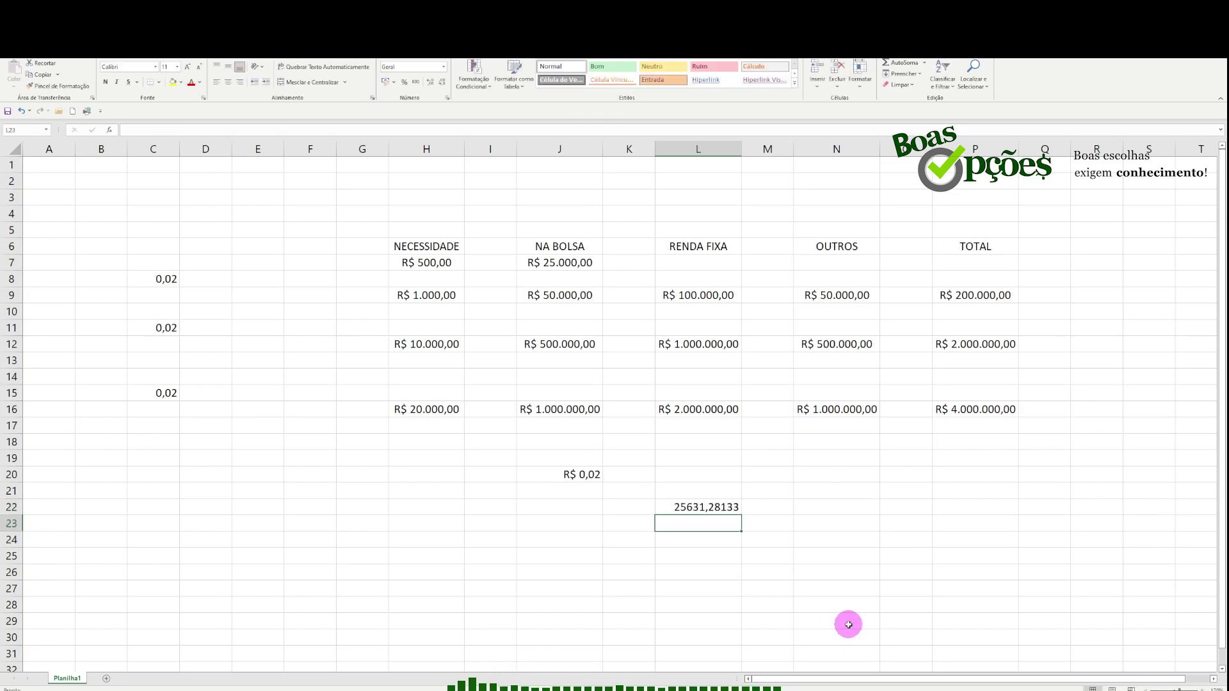
Step: Change the exponent of the growth formula in L22 to 60
click(707, 505)
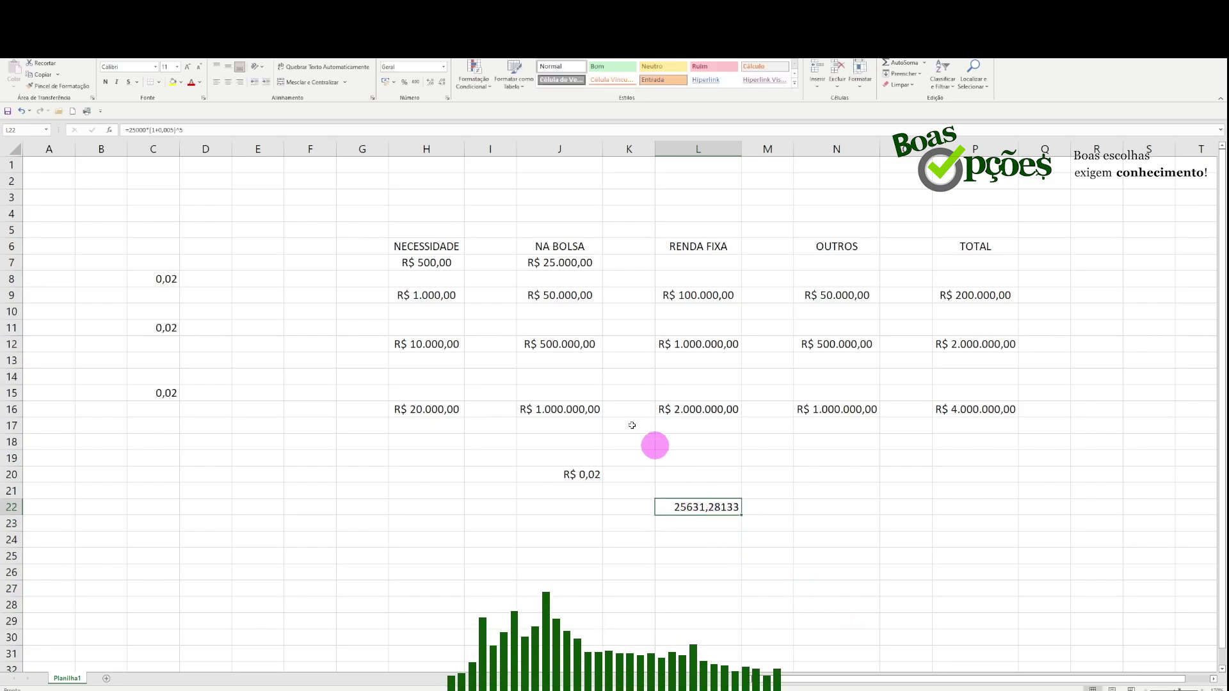
click(186, 130)
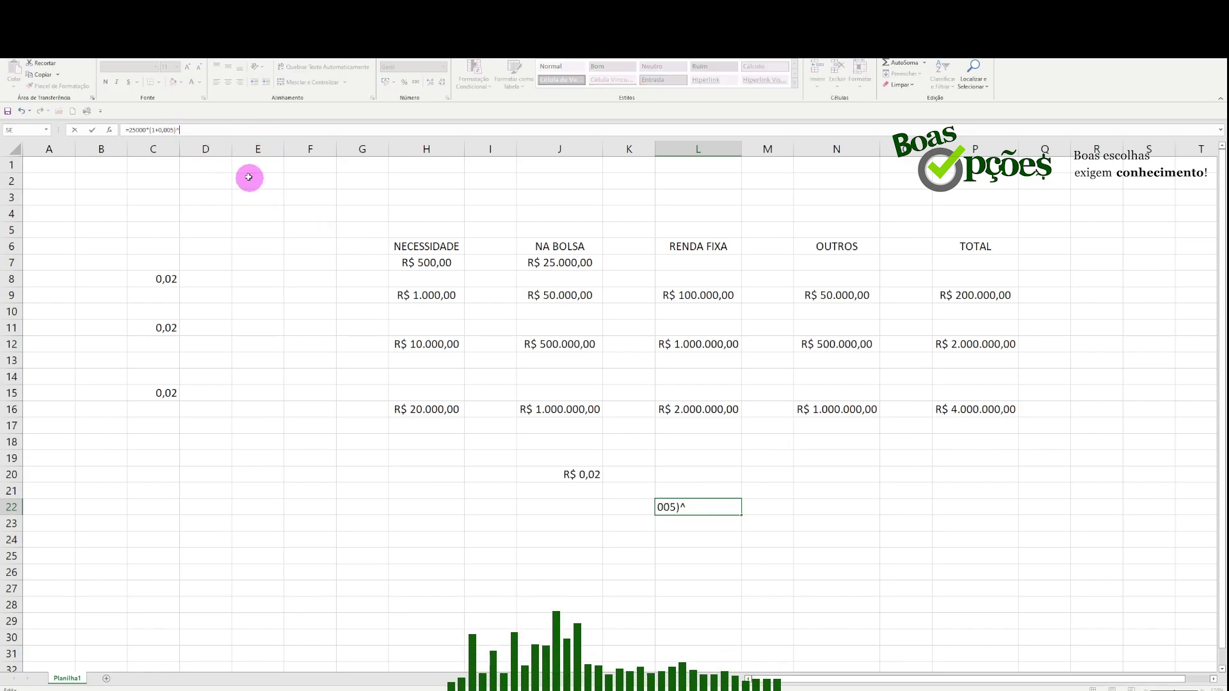
key(BackSpace)
text(60)
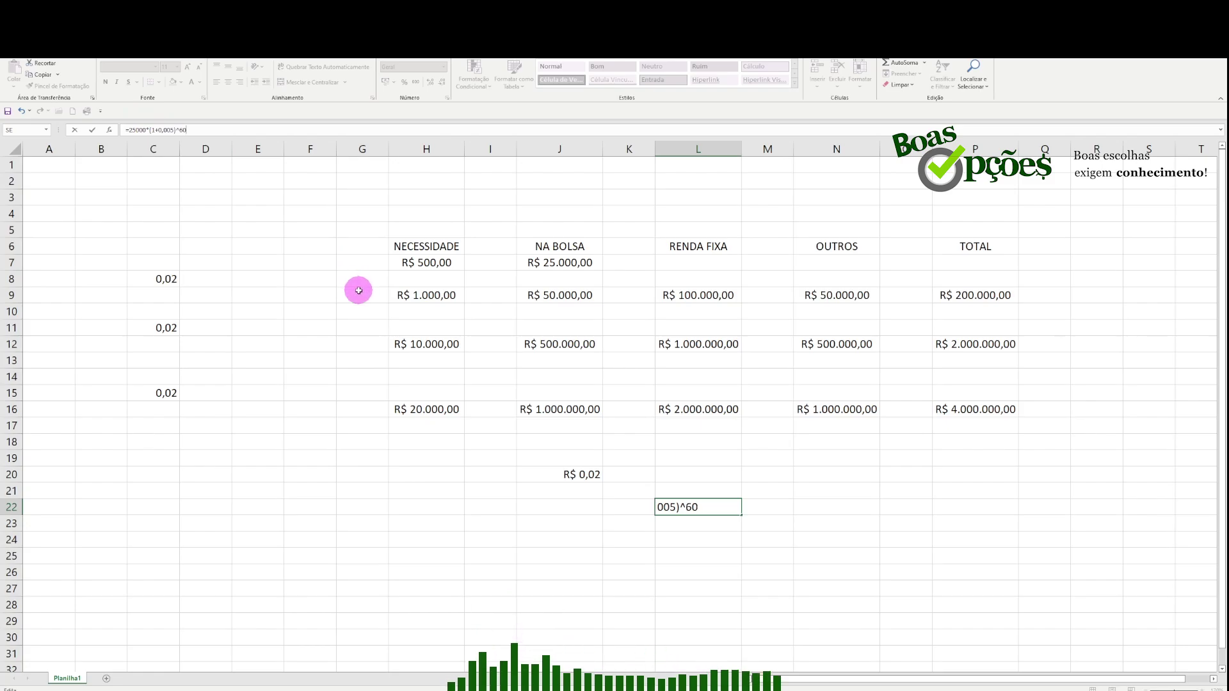
key(Return)
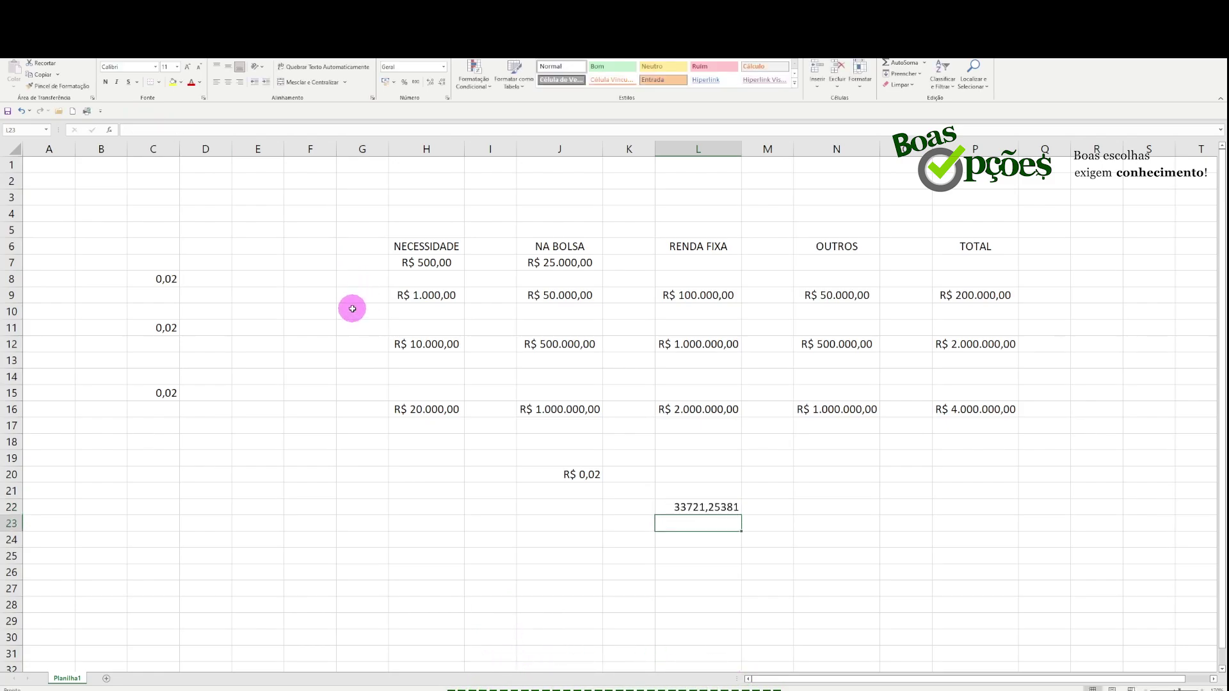
click(687, 507)
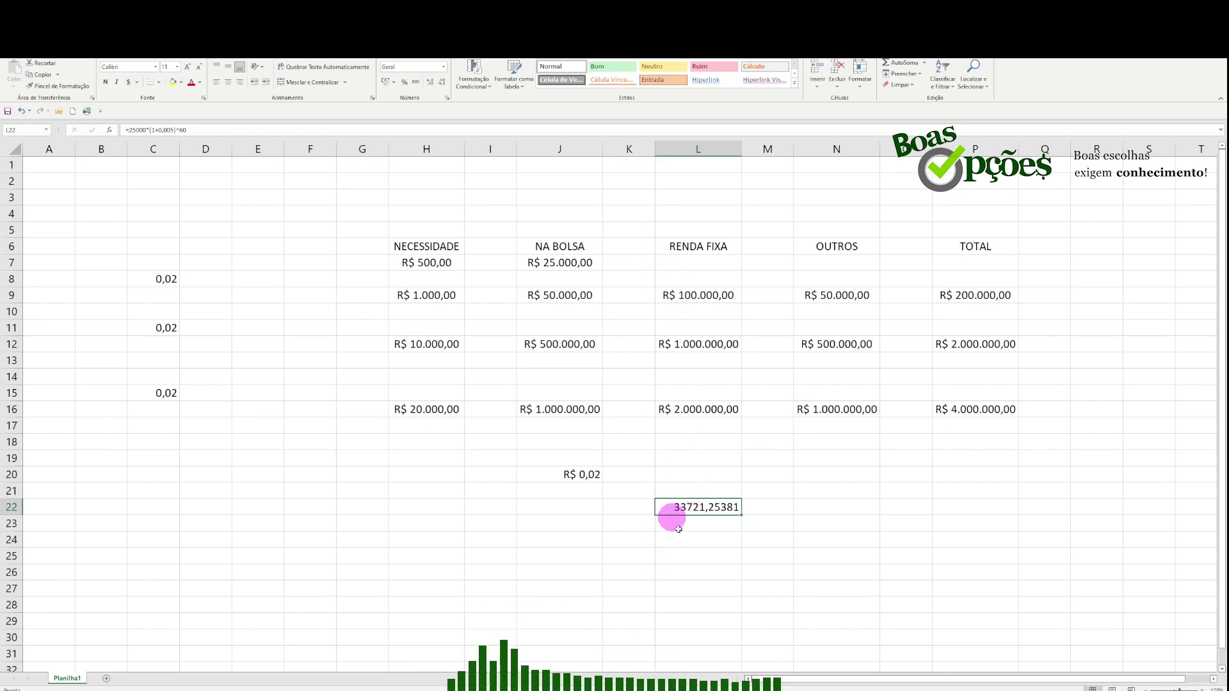
click(695, 493)
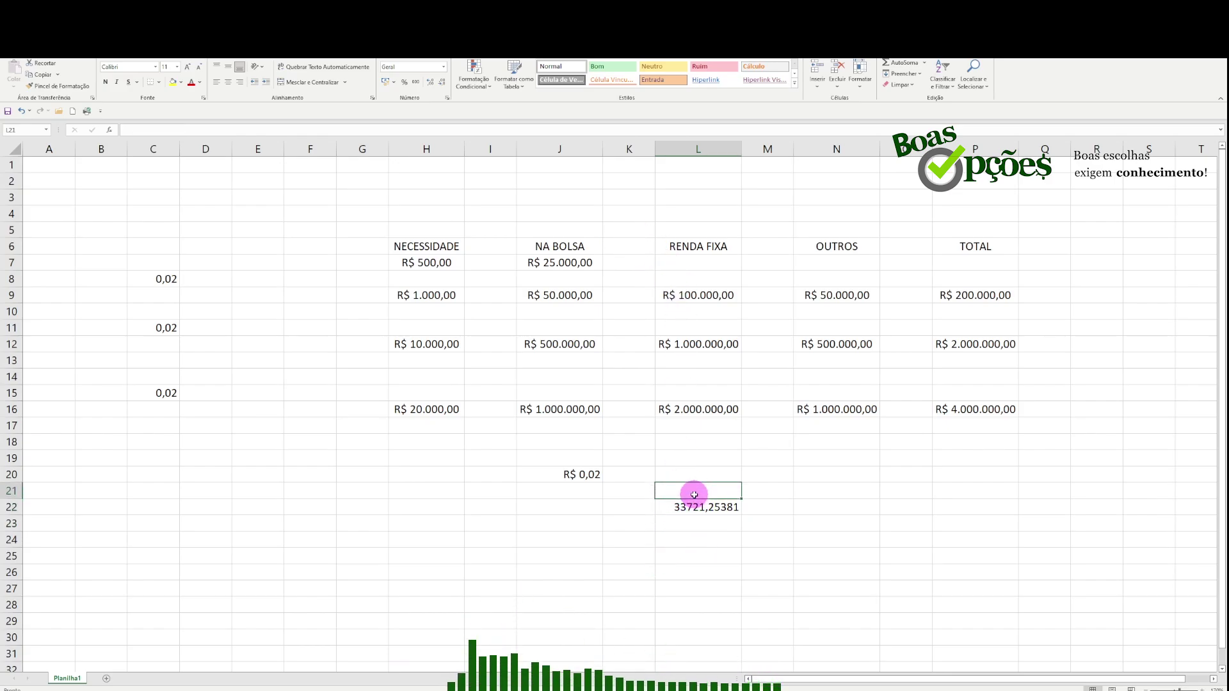
Step: Enter the starting amount 25000 in L21, directly above the compound growth result
text(25000)
key(Return)
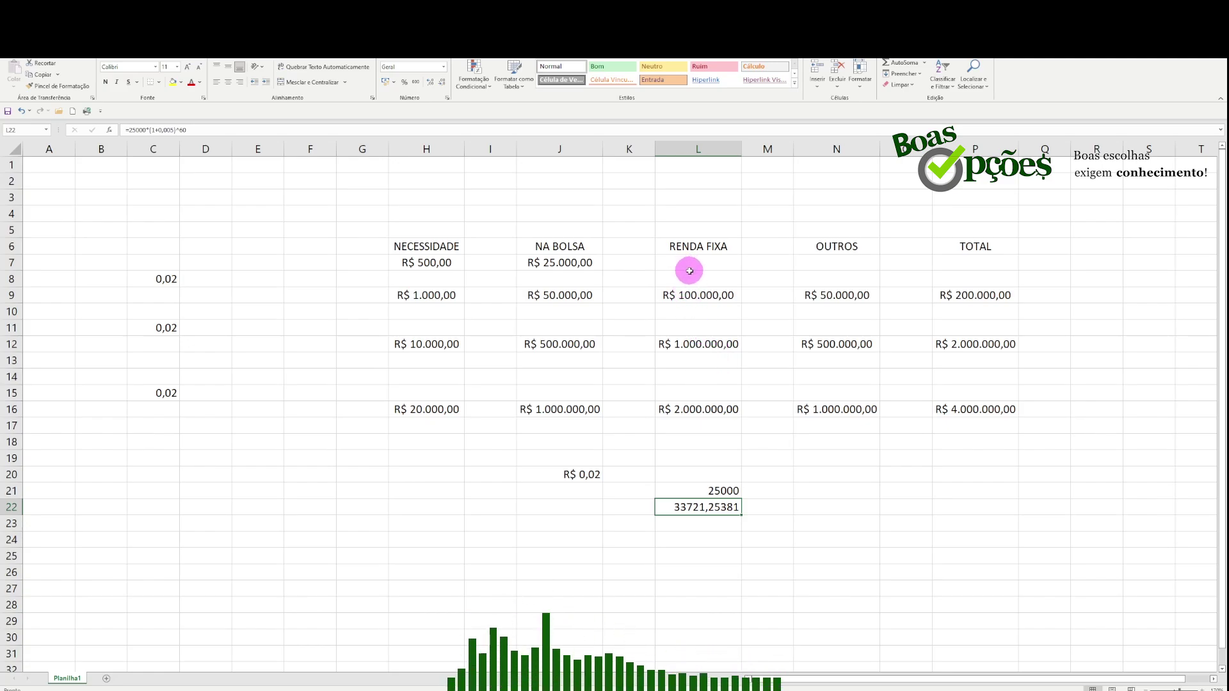
Step: Clear the starting amount in L21 and the compound growth formula in L22
click(722, 491)
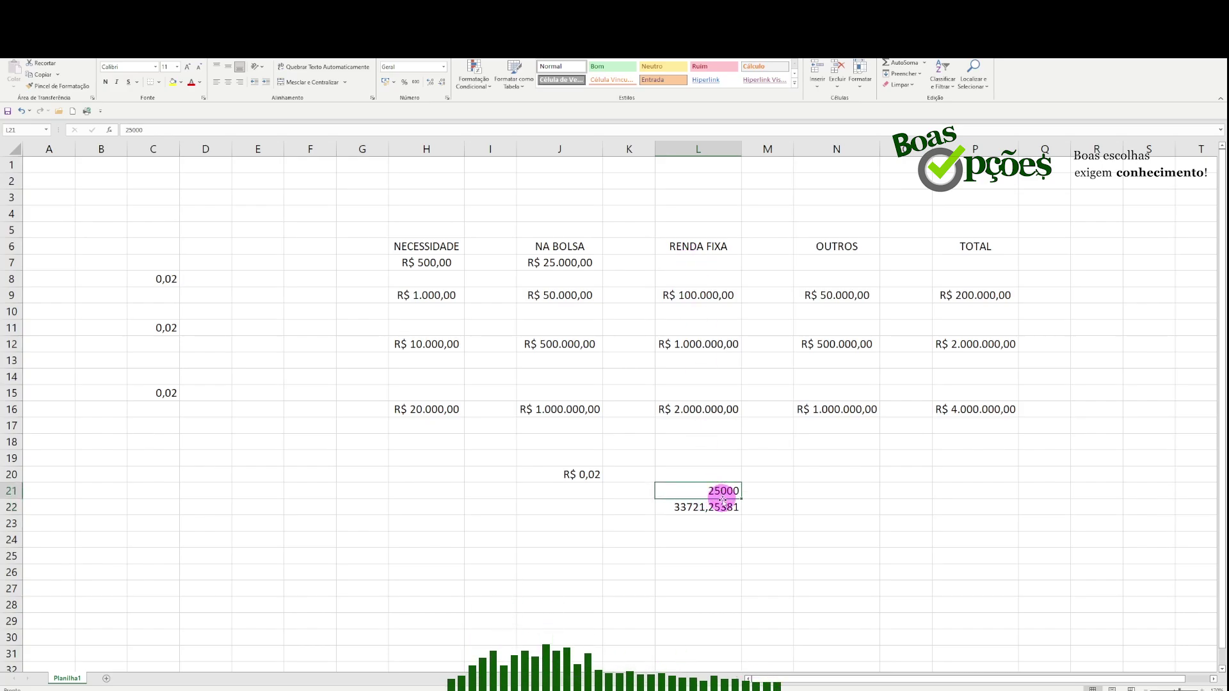
shift+click(719, 504)
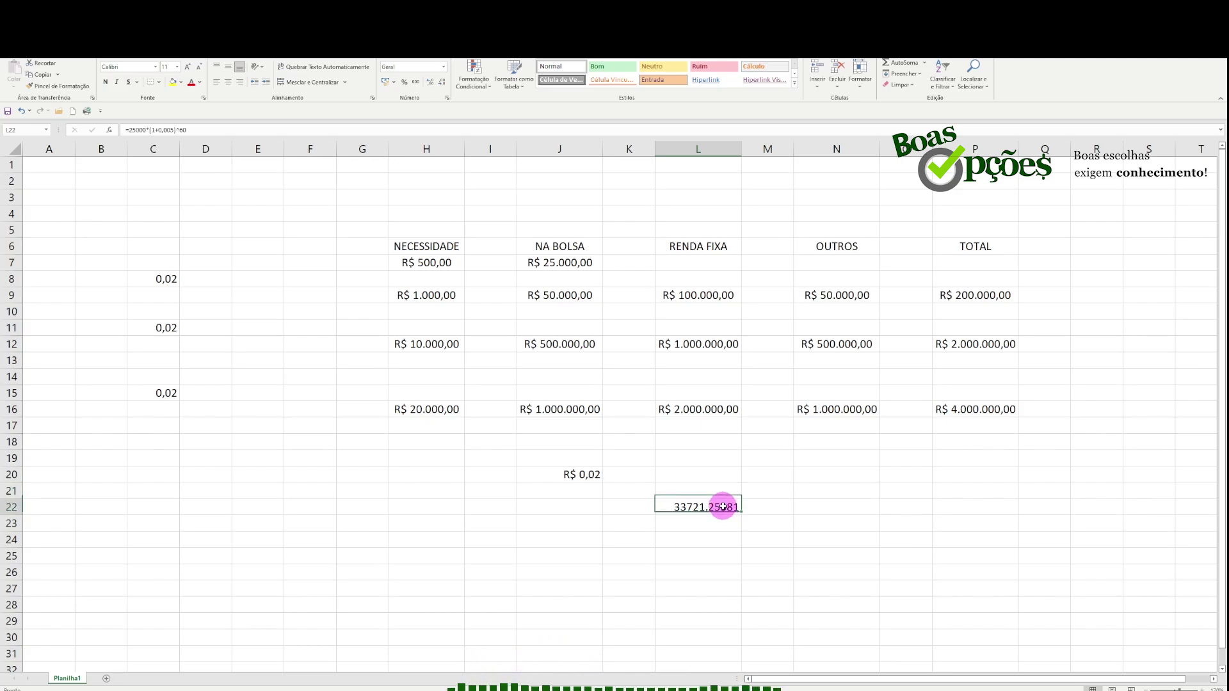
key(Delete)
click(719, 503)
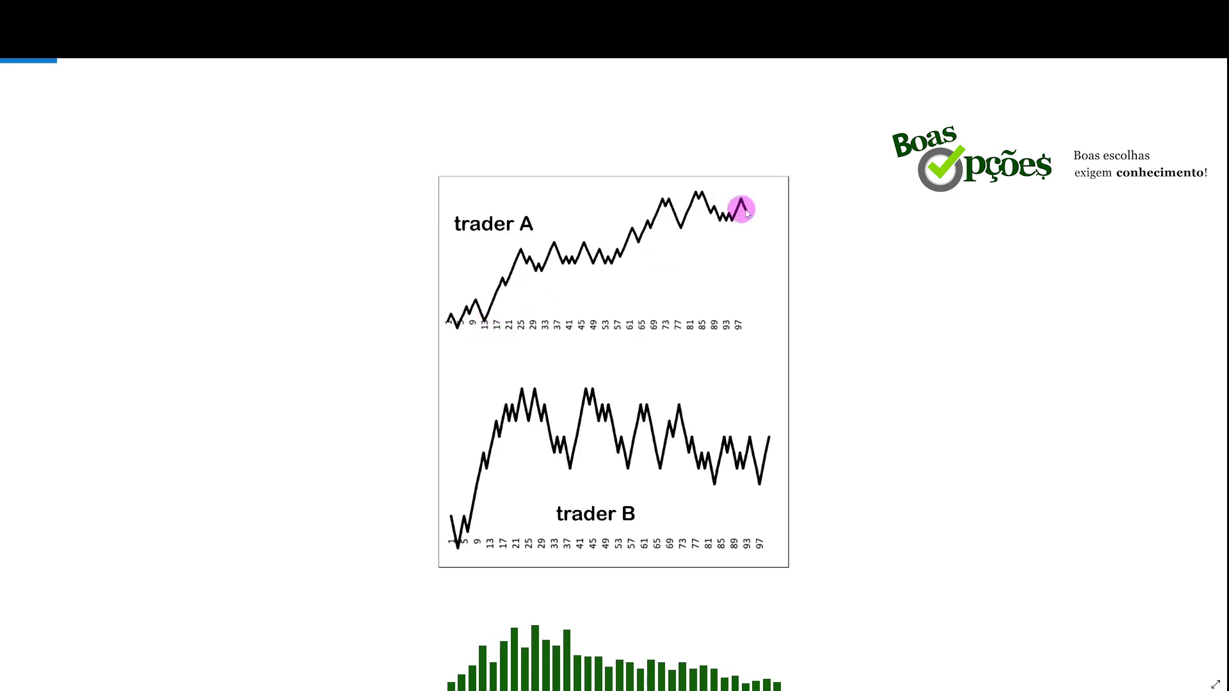
Step: Switch from the trader chart slide back to the spreadsheet, set the rate in C8 to 0,1 and check the NA BOLSA formula in J9
key(alt+Tab)
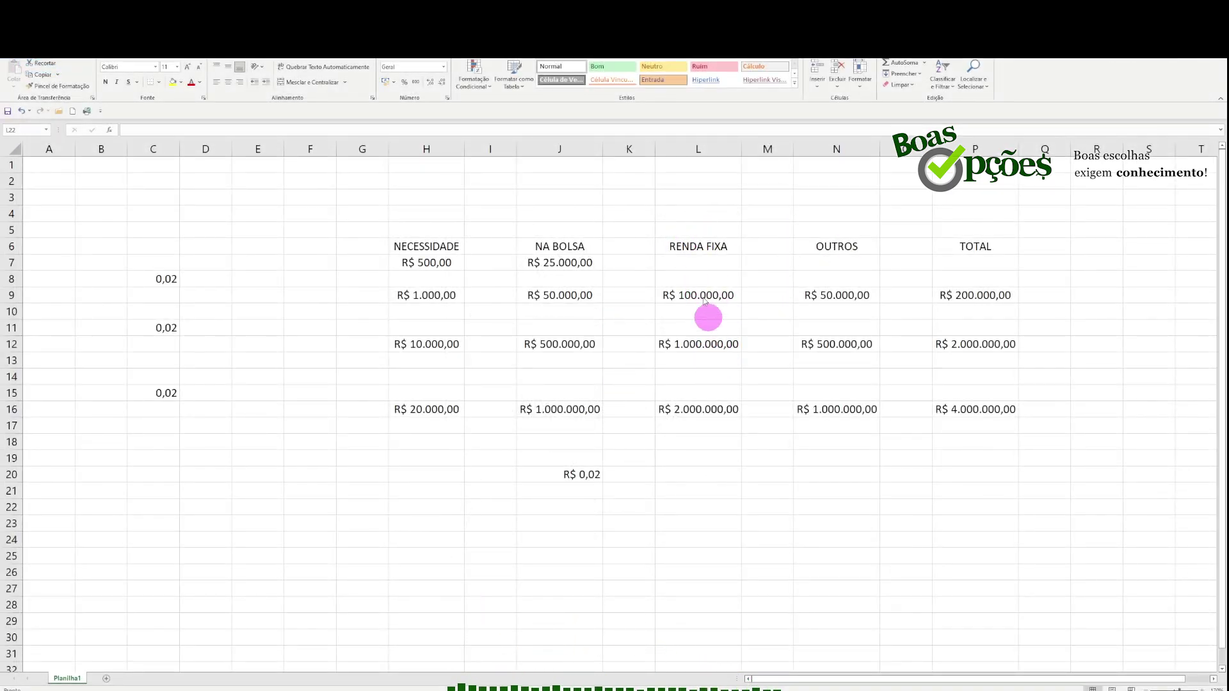
click(170, 281)
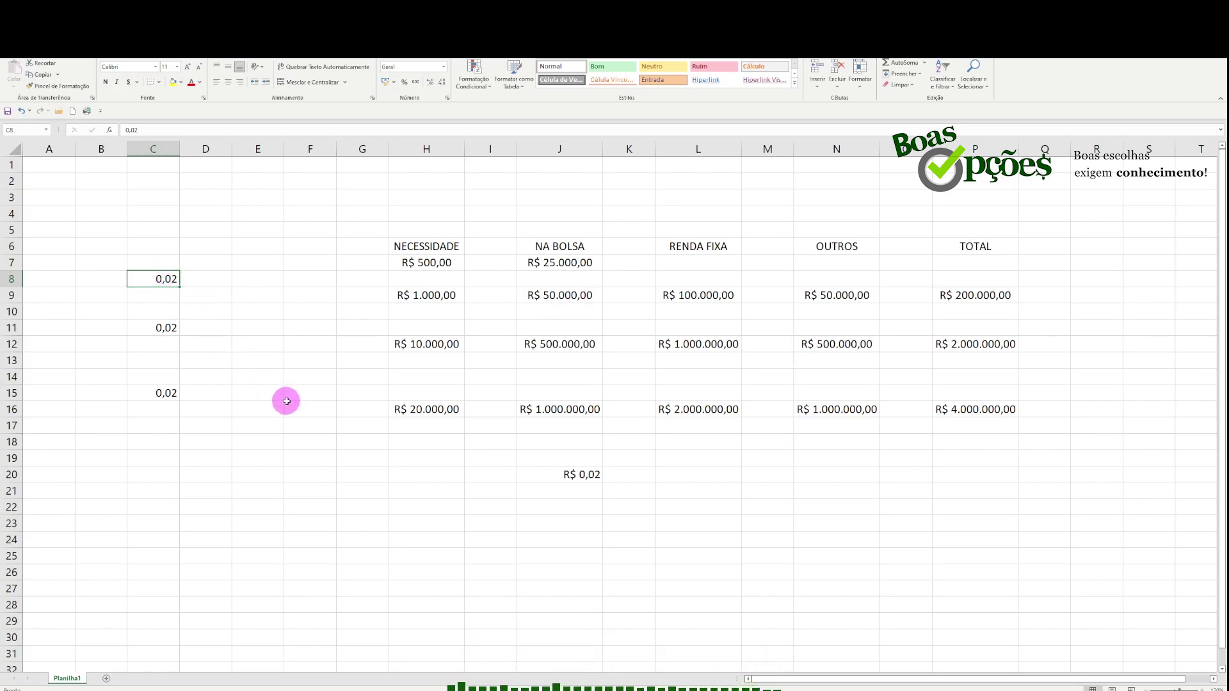
text(0)
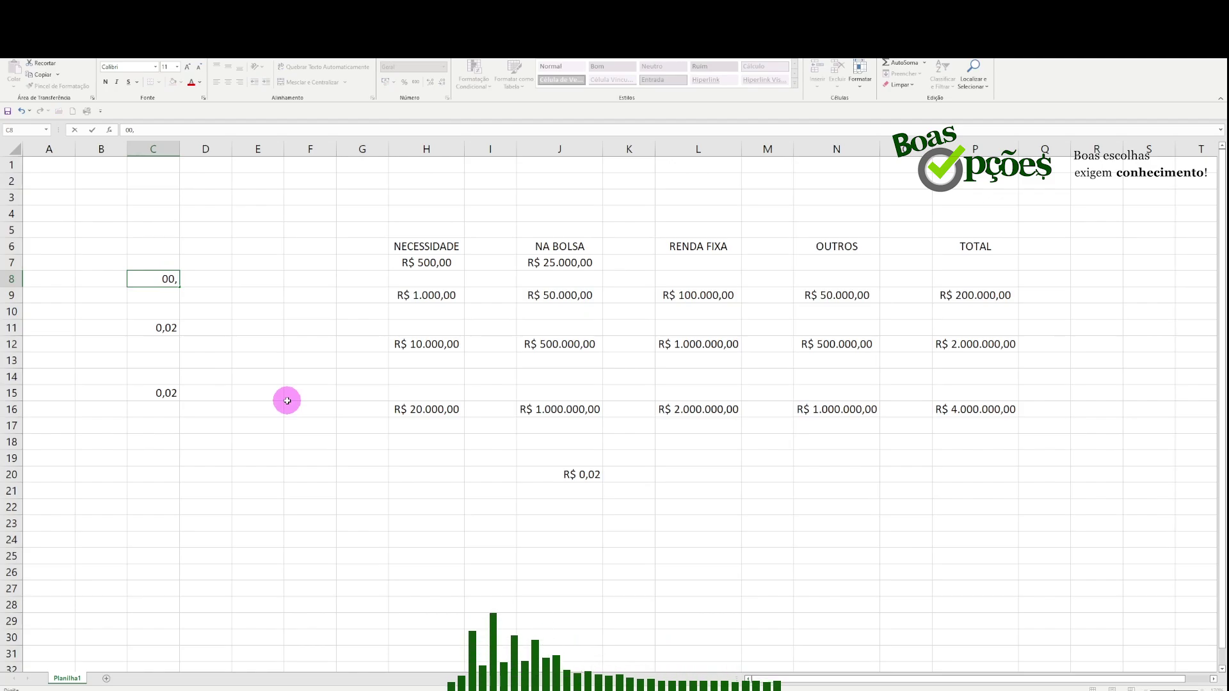
text(0,1)
key(Return)
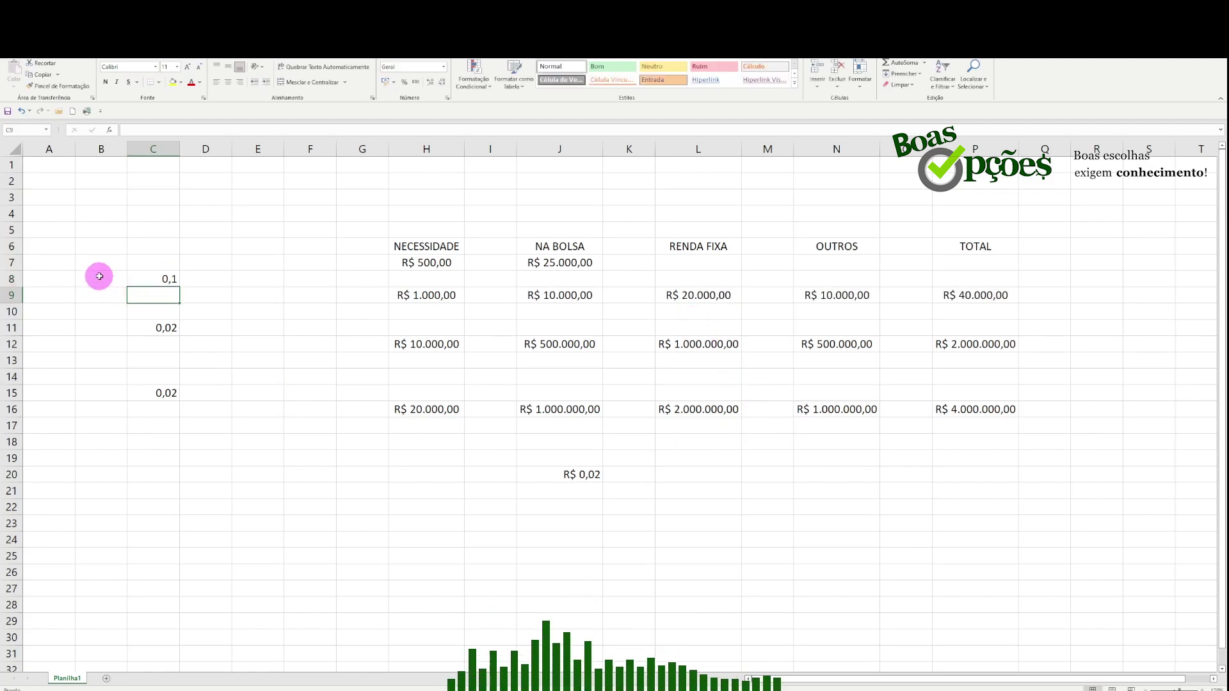
click(163, 280)
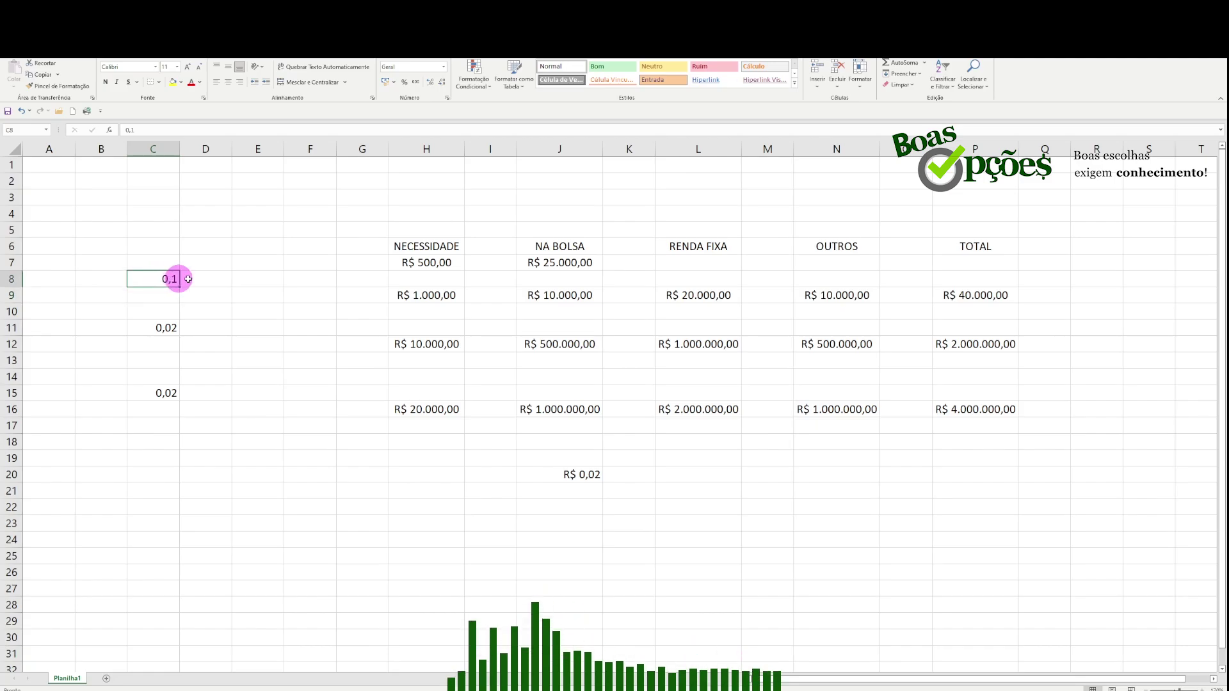
click(561, 296)
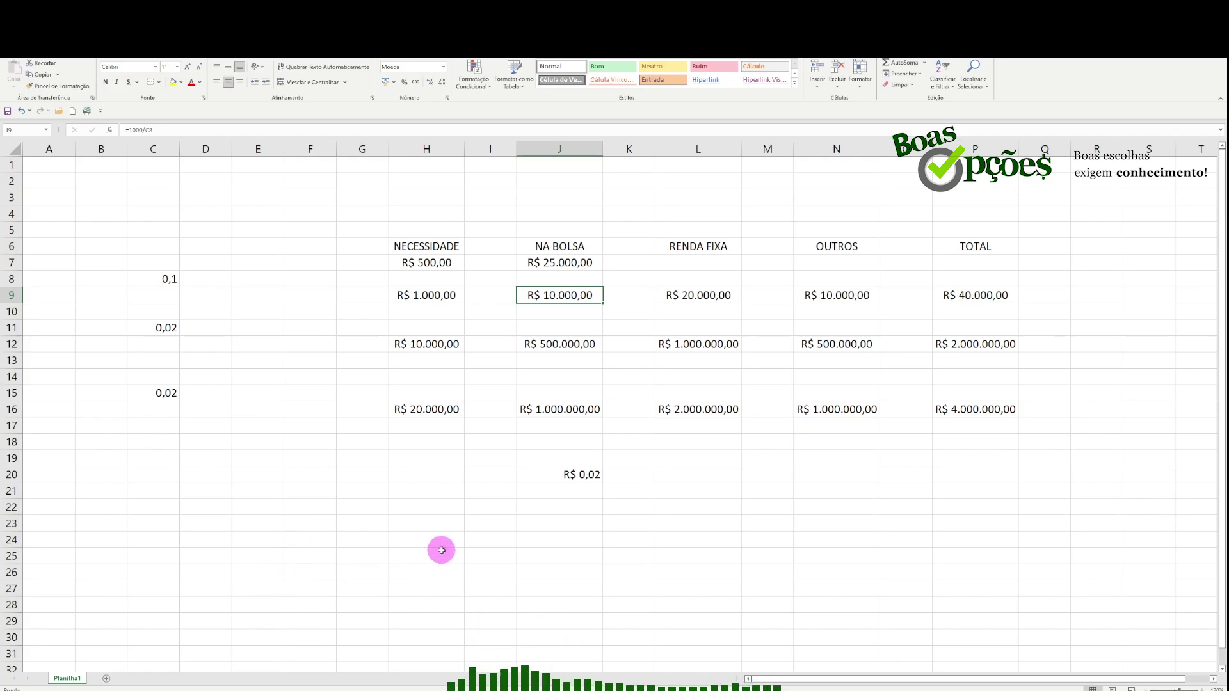
drag(442, 550, 502, 200)
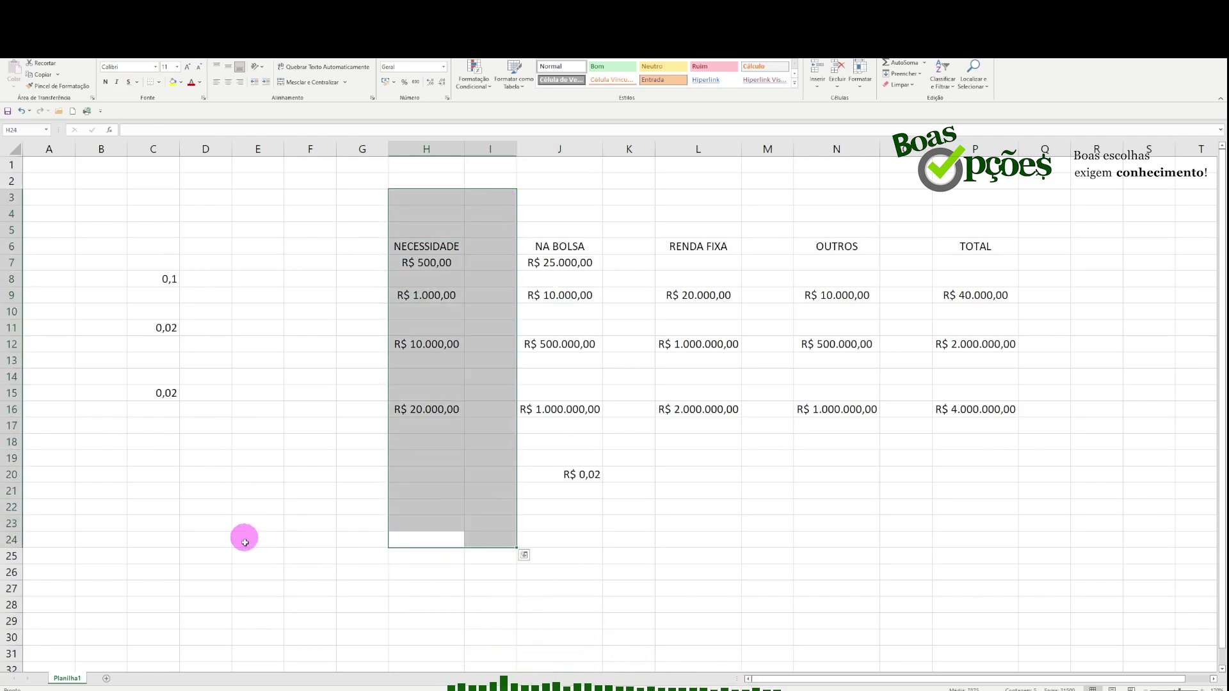
drag(292, 572, 329, 307)
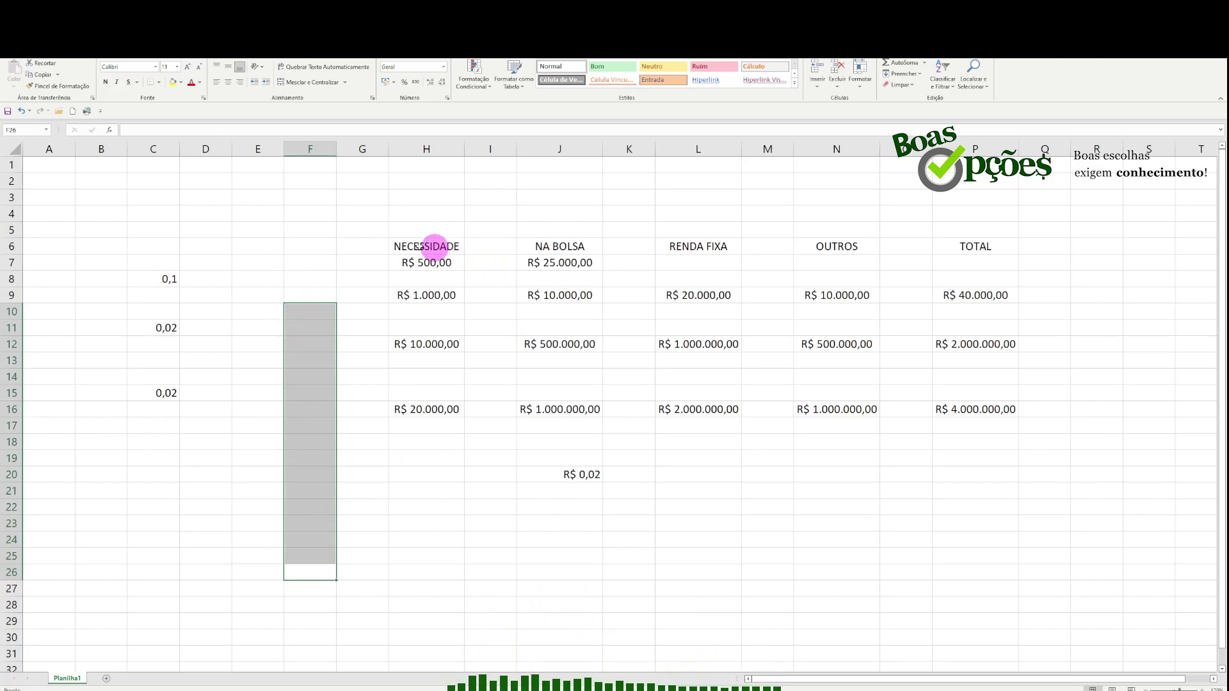
click(300, 264)
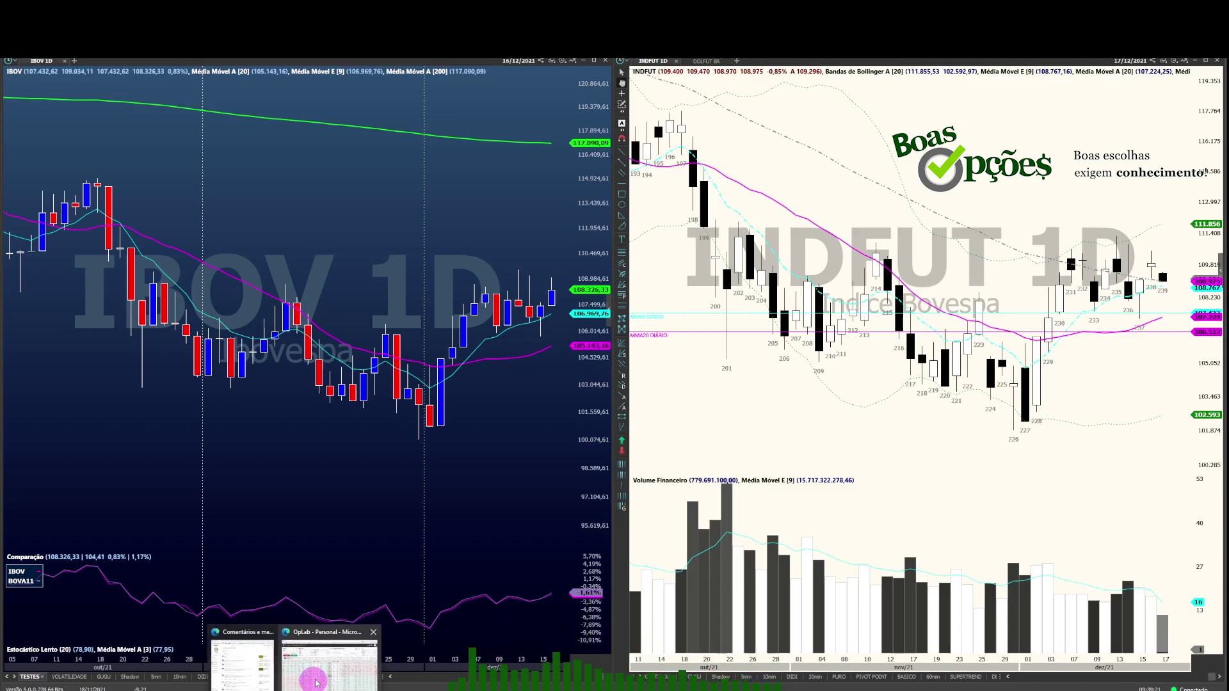
Step: Switch to the OpLab browser window showing the BOVA11 options chain
click(317, 669)
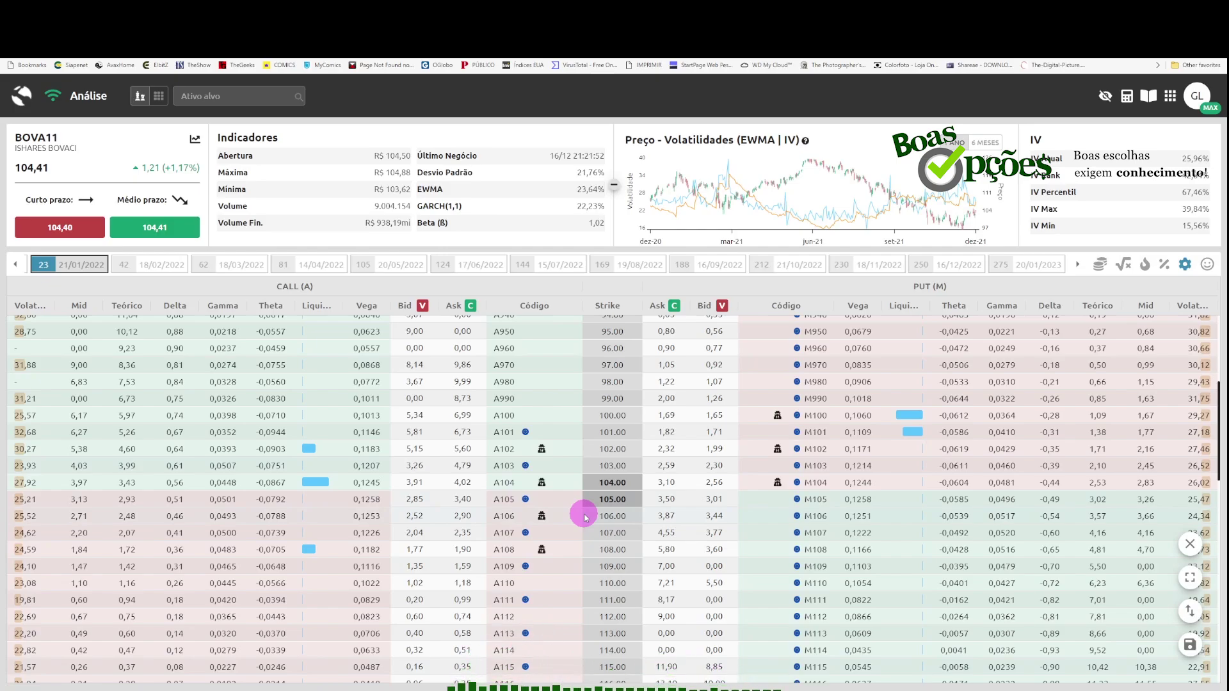